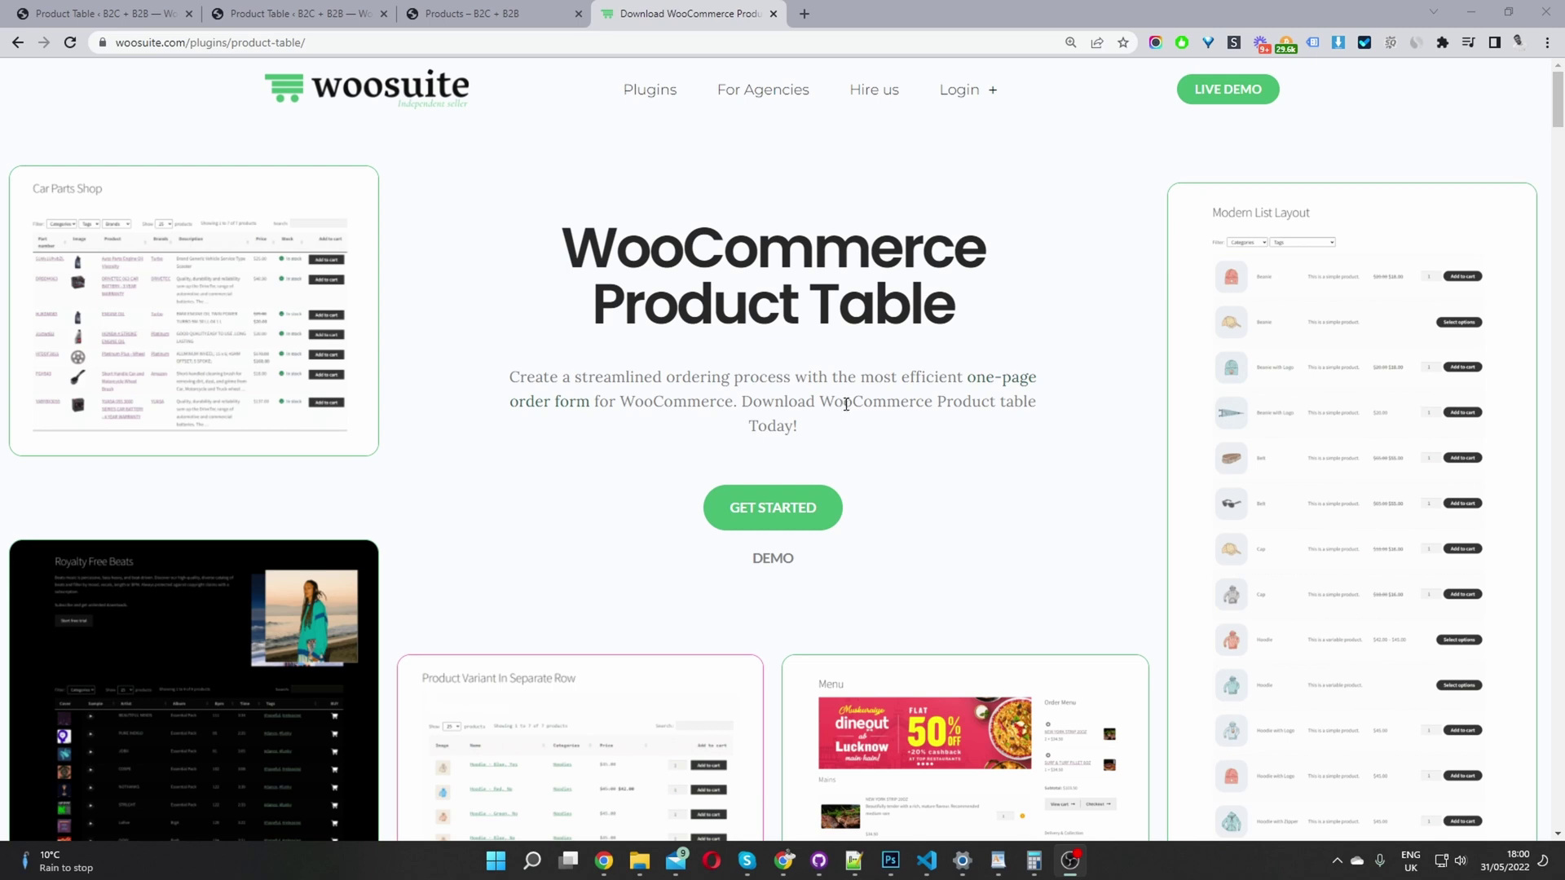
Switch to the 'Products – B2C + B2B' tab to view the Greenstore shop page with its 9 plant products.
{"action": "left_click", "coordinate": [473, 13]}
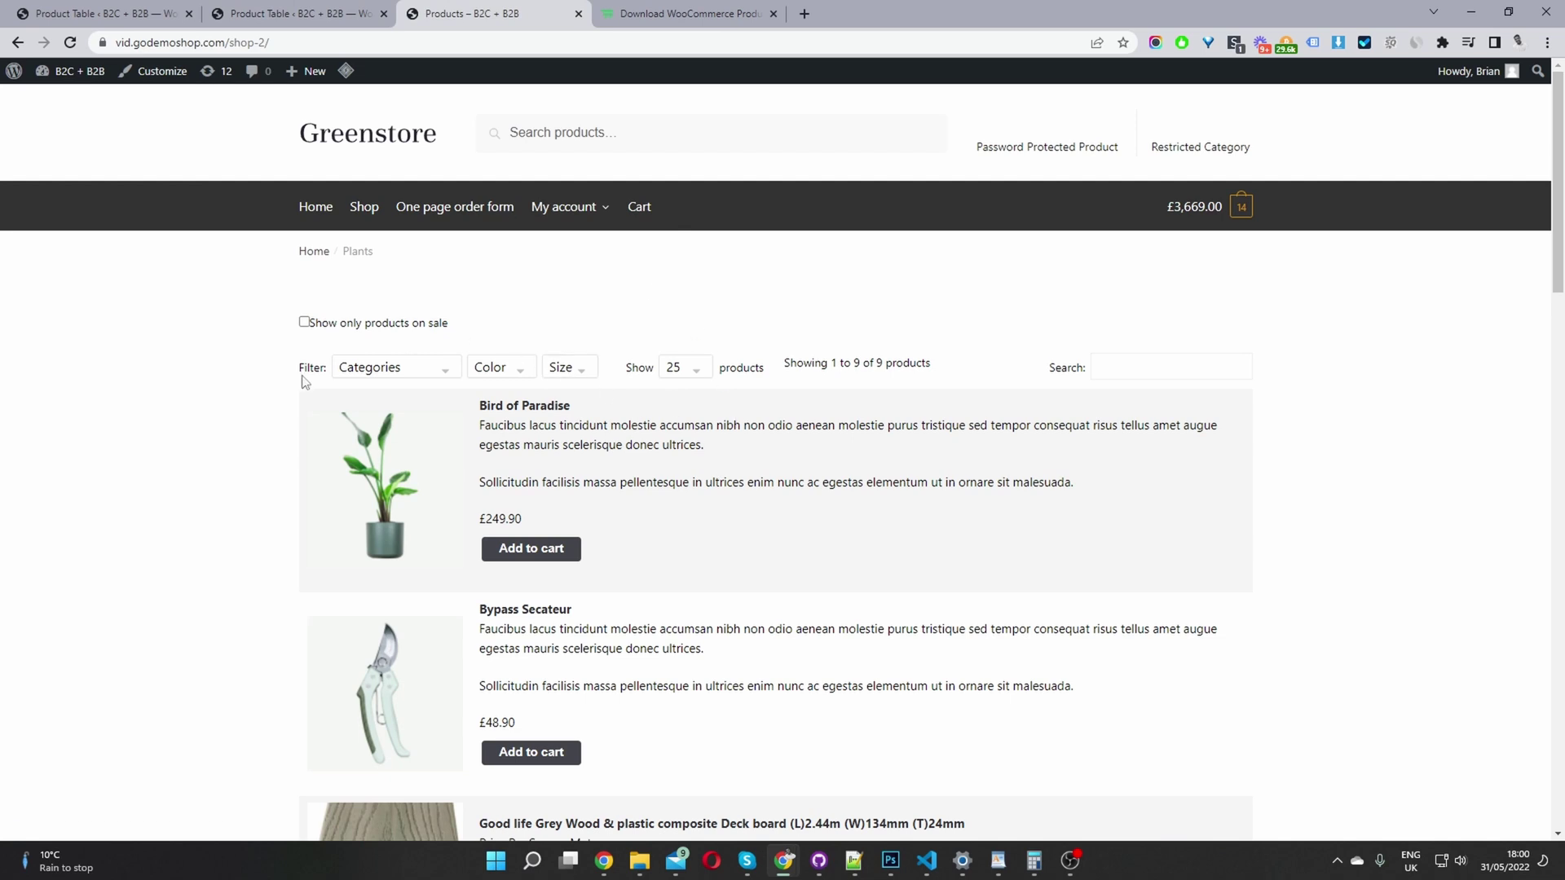
{"action": "left_click", "coordinate": [377, 371]}
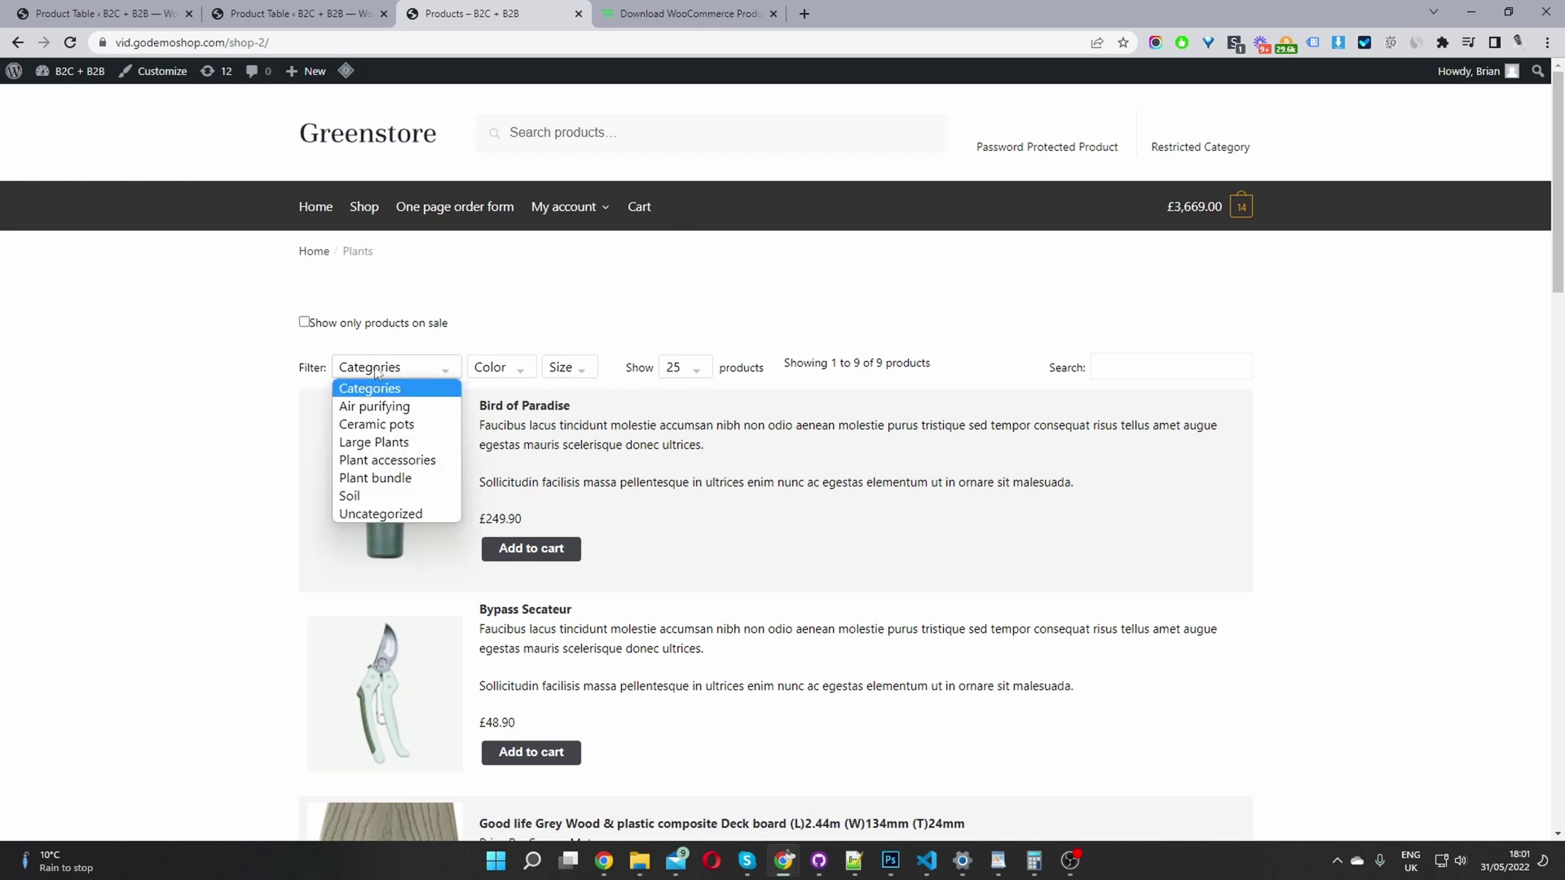
{"action": "left_click", "coordinate": [381, 407]}
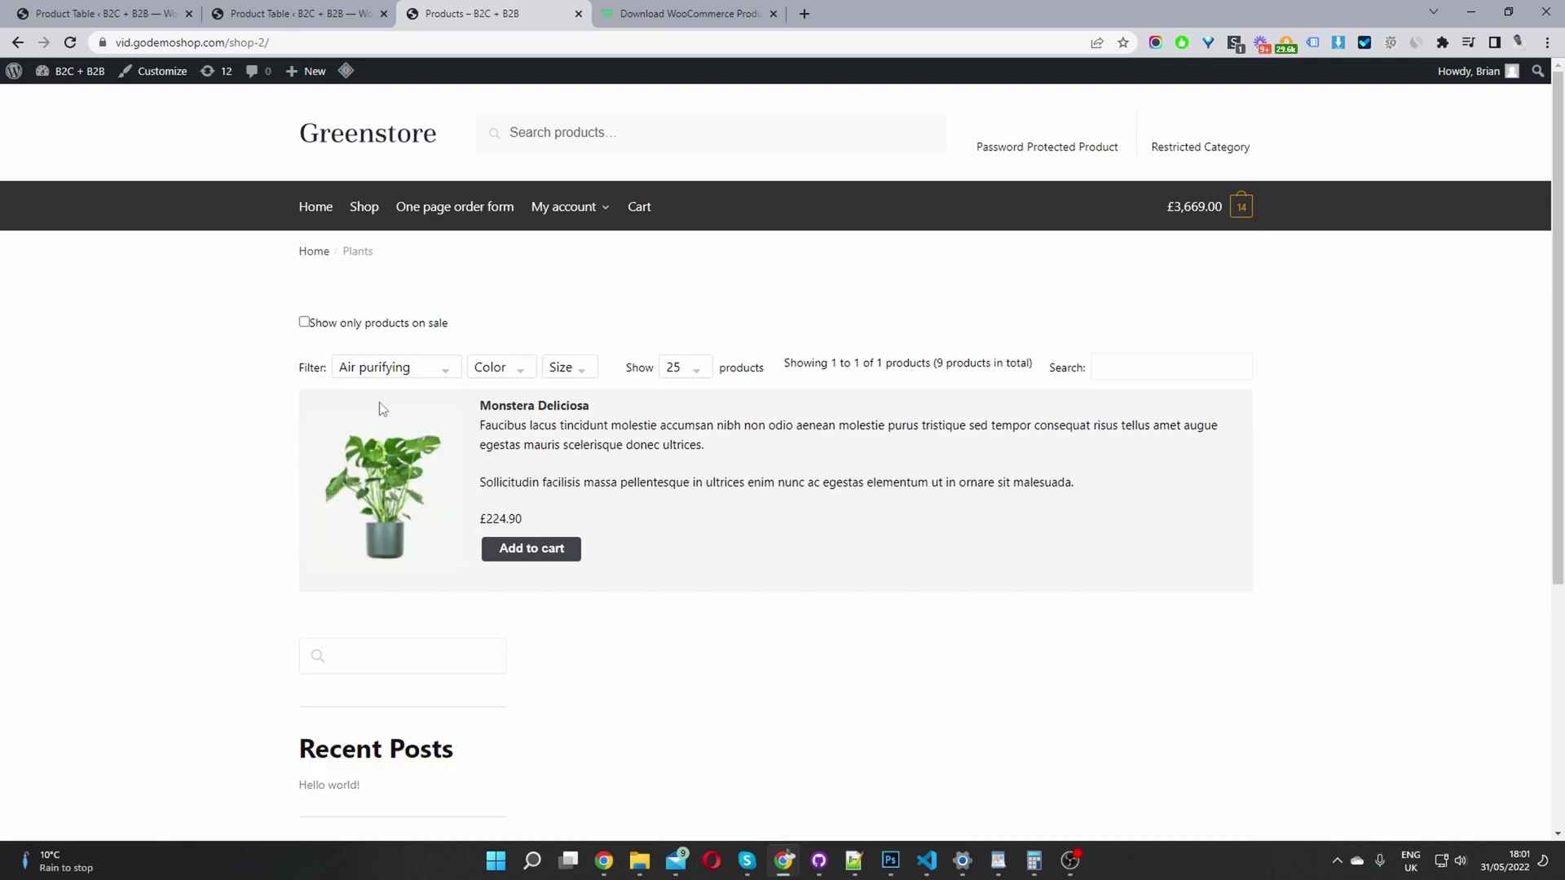
{"action": "left_click", "coordinate": [388, 375]}
{"action": "left_click", "coordinate": [386, 426]}
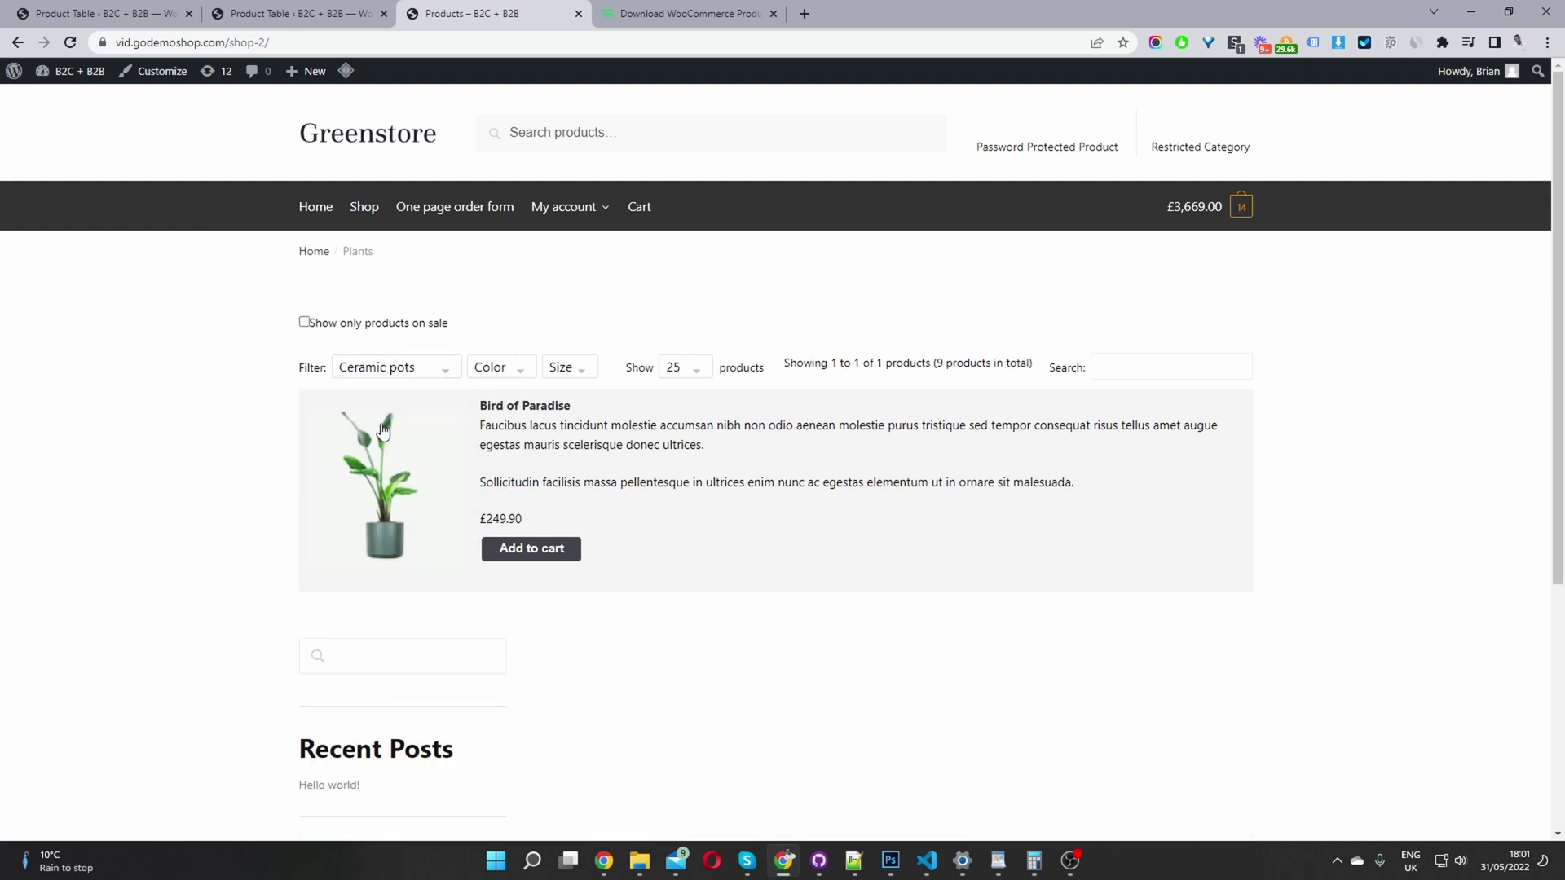
{"action": "left_click", "coordinate": [392, 372]}
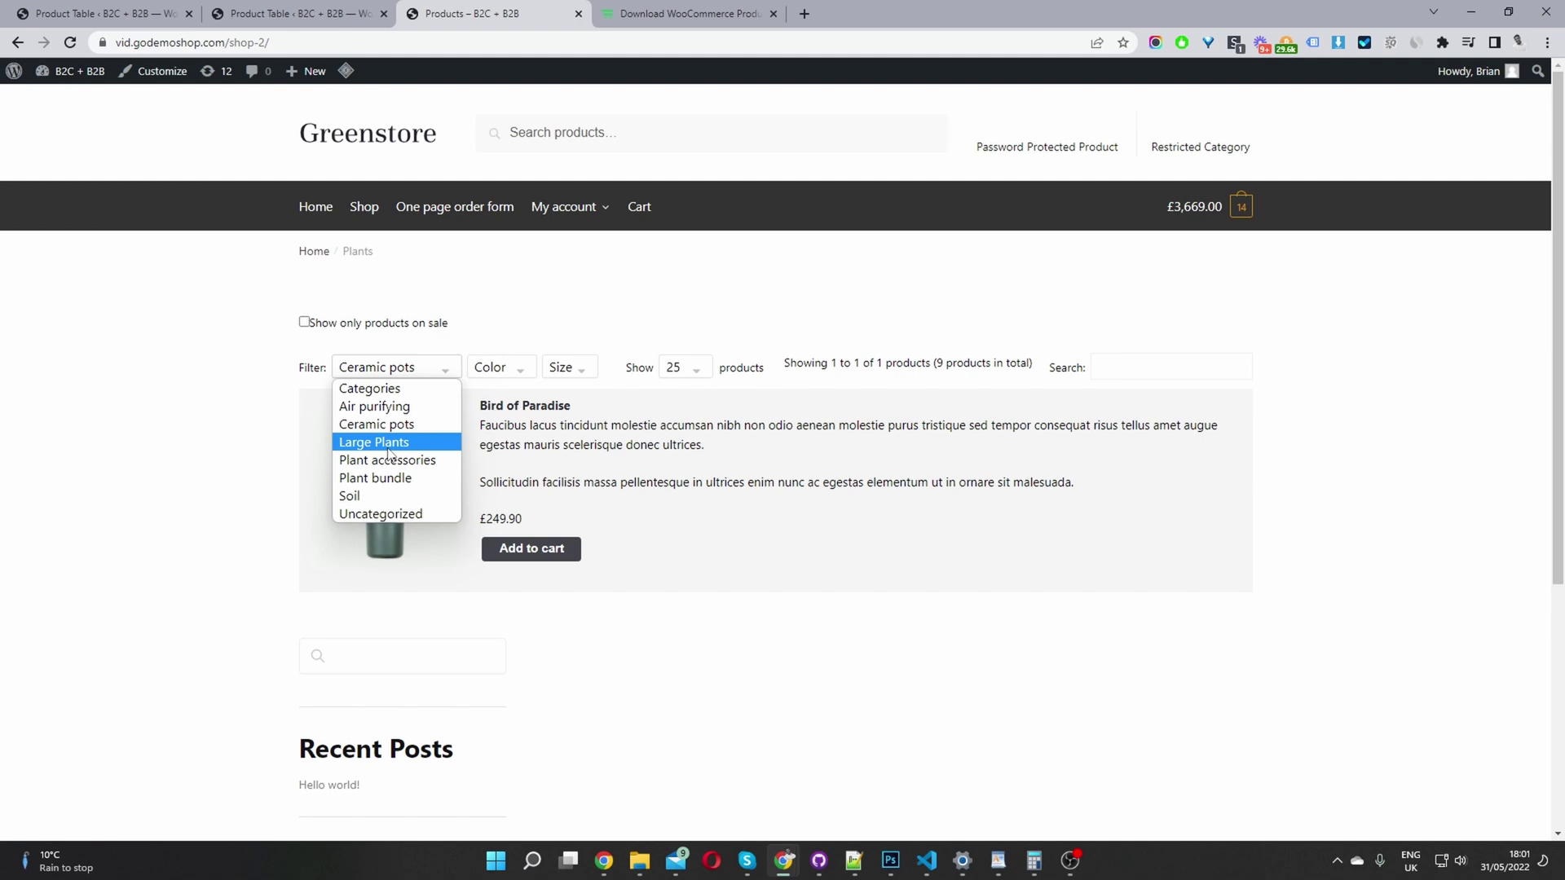
{"action": "left_click", "coordinate": [389, 442]}
{"action": "scroll", "coordinate": [452, 662], "scroll_direction": "down", "scroll_amount": 3}
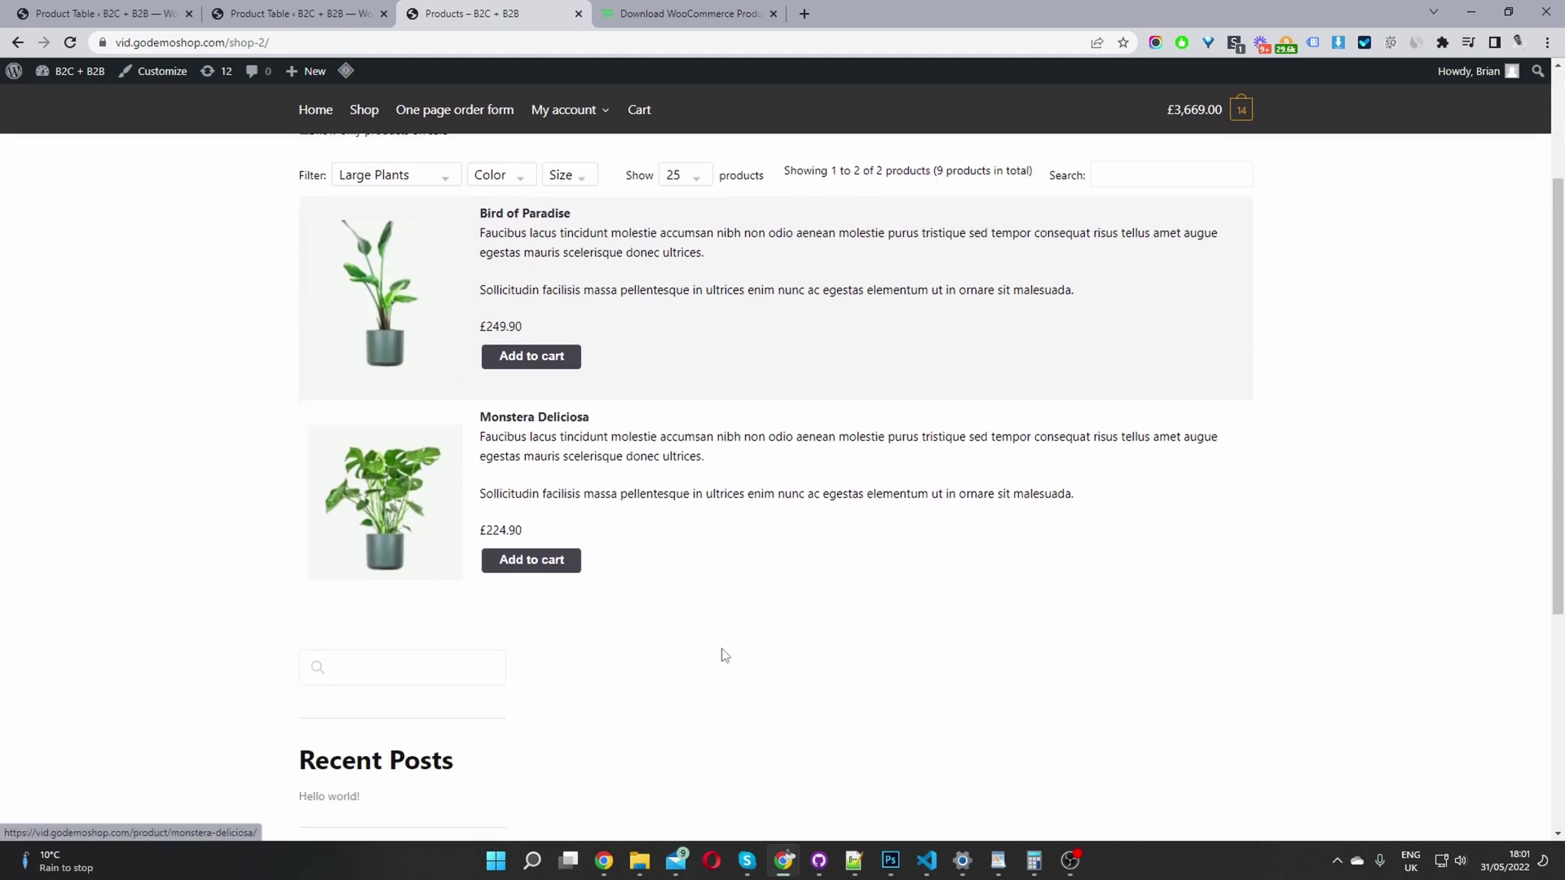
{"action": "scroll", "coordinate": [475, 448], "scroll_direction": "up", "scroll_amount": 3}
{"action": "left_click", "coordinate": [430, 373]}
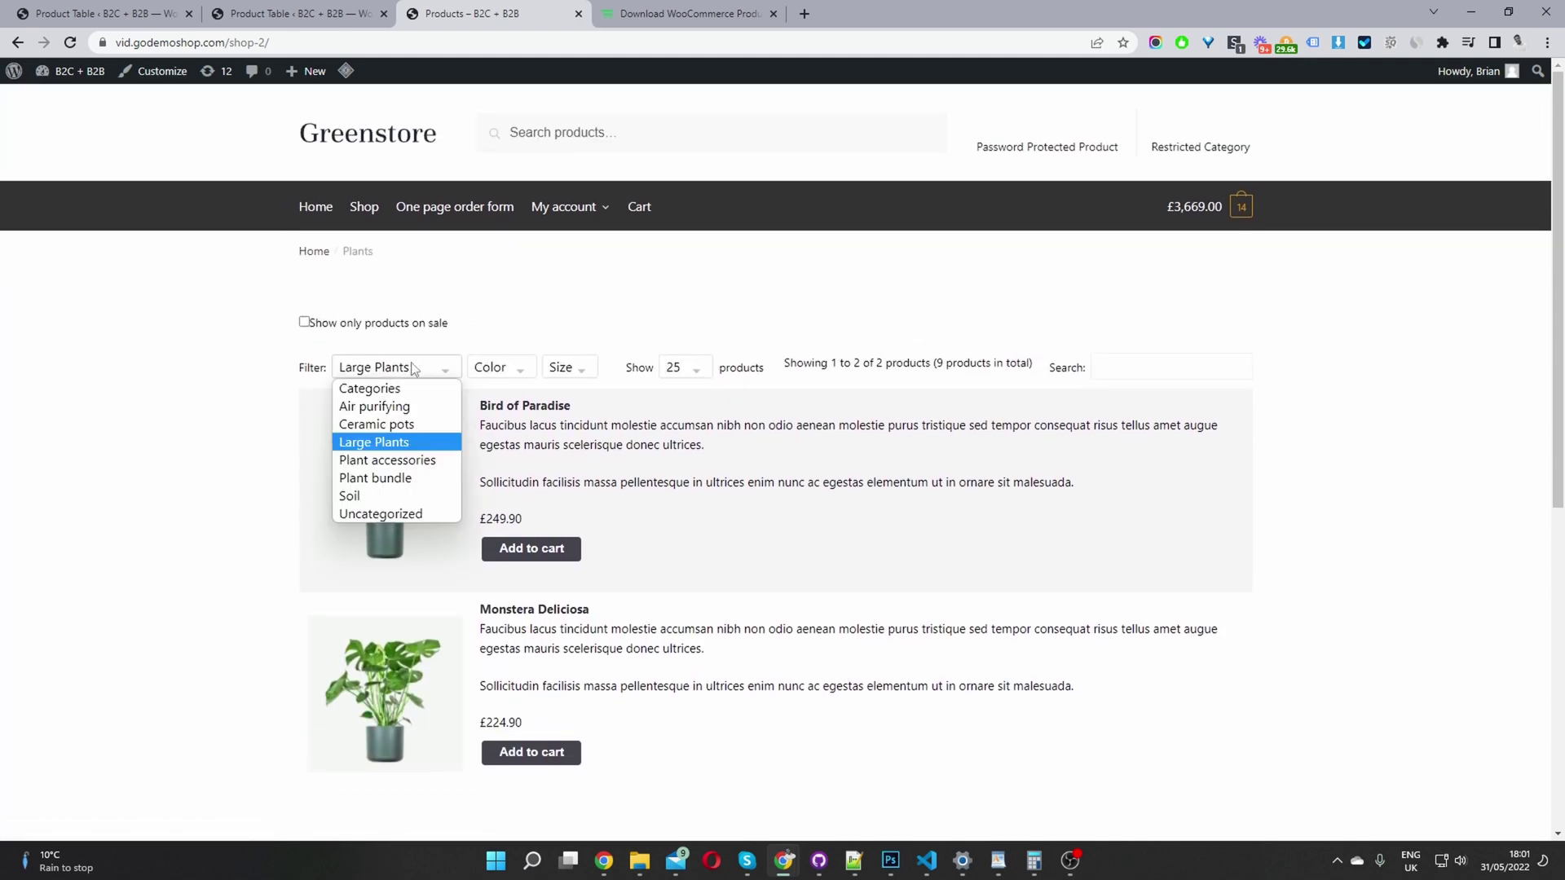
{"action": "left_click", "coordinate": [431, 373]}
{"action": "left_click", "coordinate": [431, 374]}
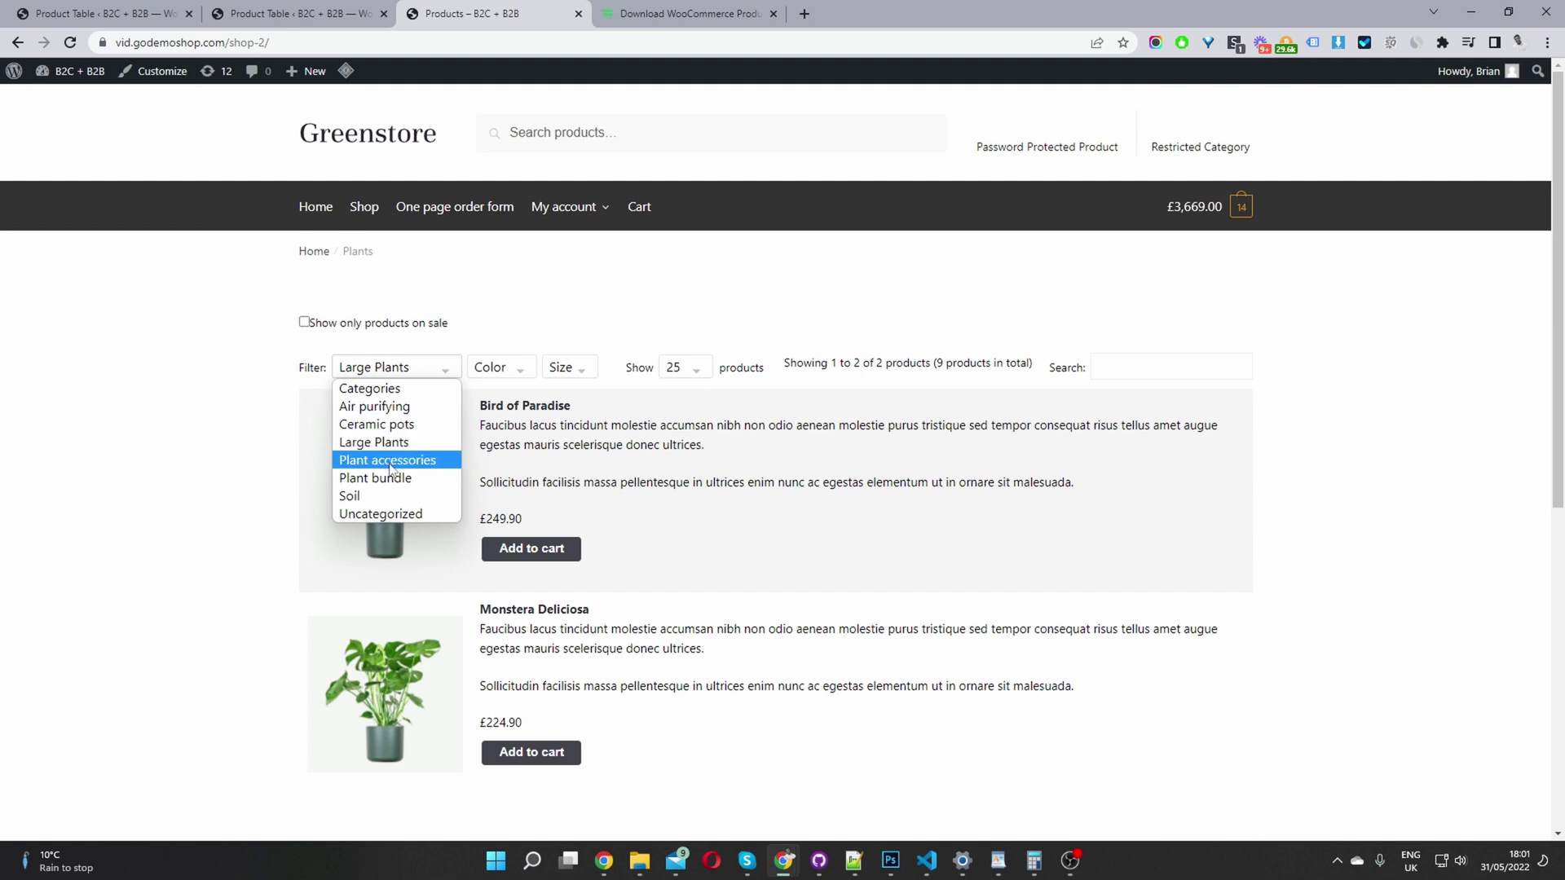
{"action": "left_click", "coordinate": [392, 461]}
{"action": "left_click", "coordinate": [408, 373]}
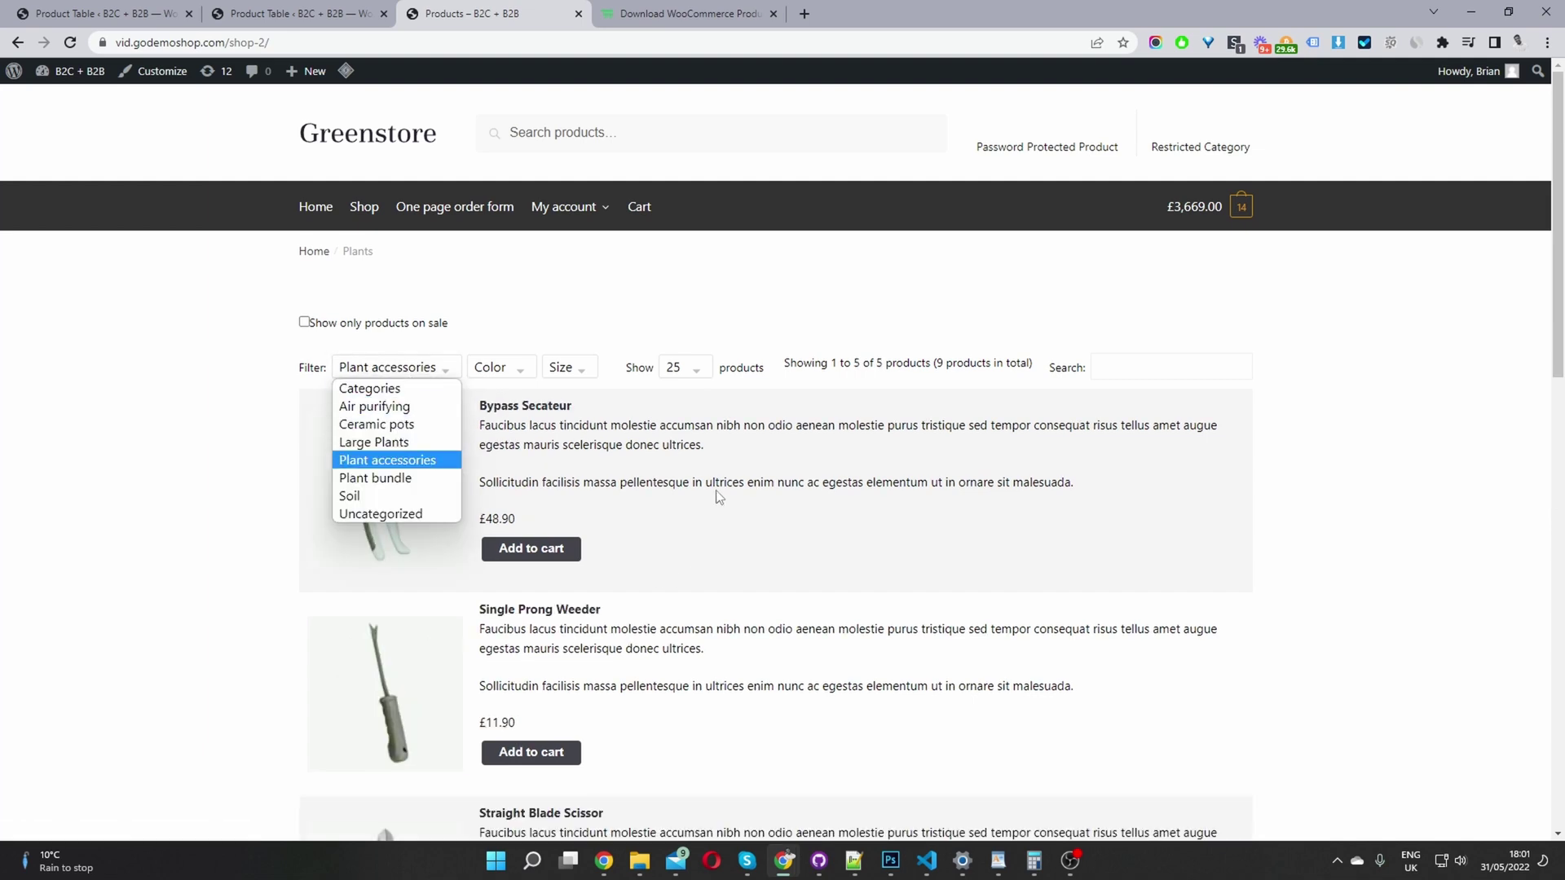
{"action": "left_click", "coordinate": [441, 481]}
{"action": "left_click", "coordinate": [392, 375]}
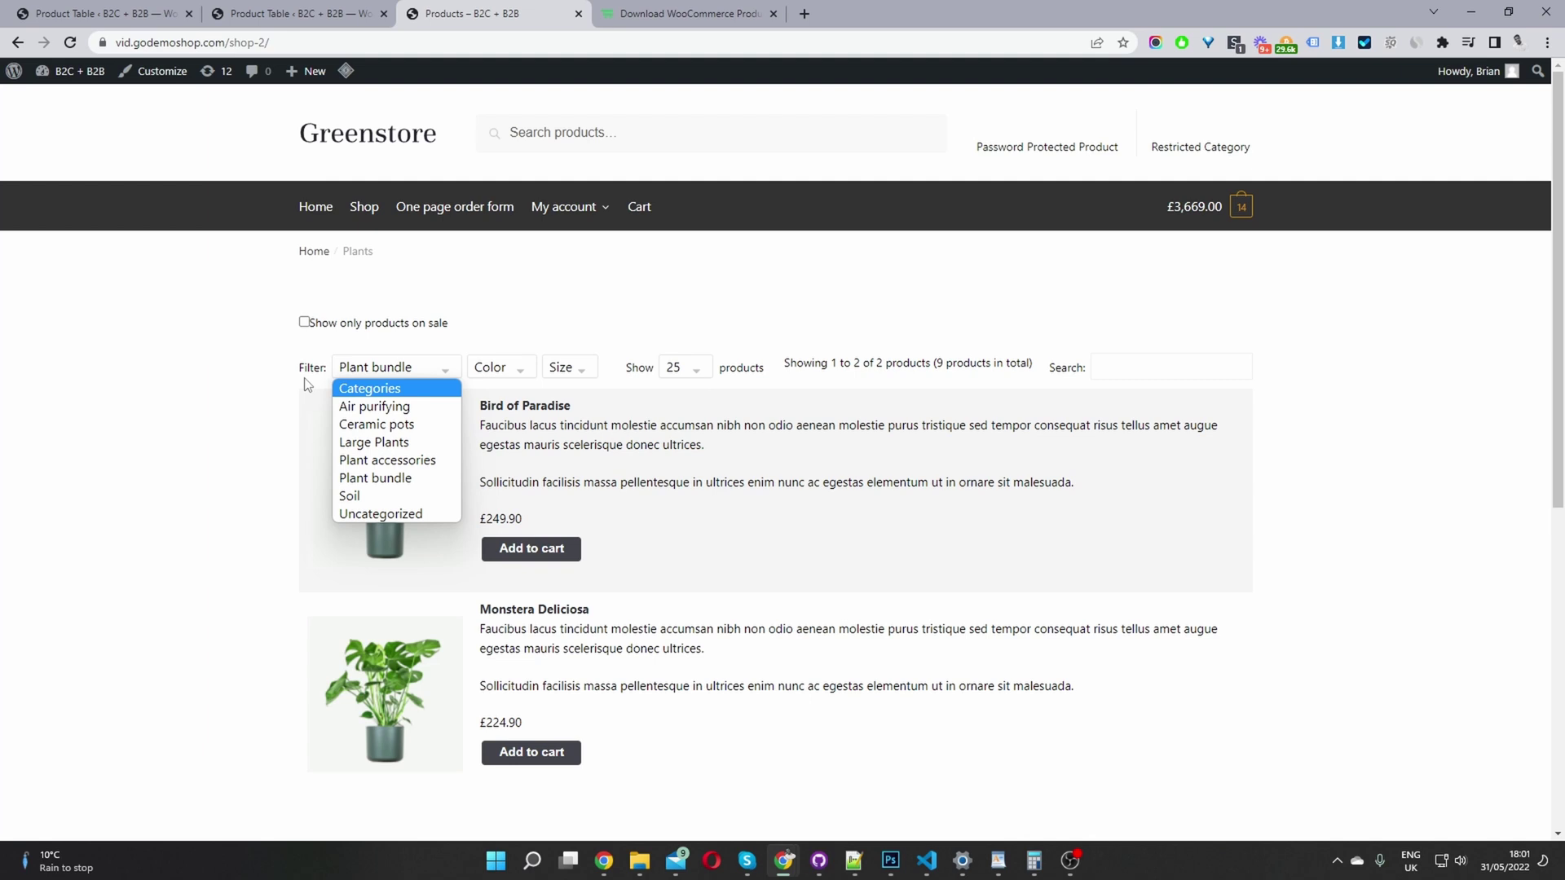
{"action": "left_click", "coordinate": [382, 426]}
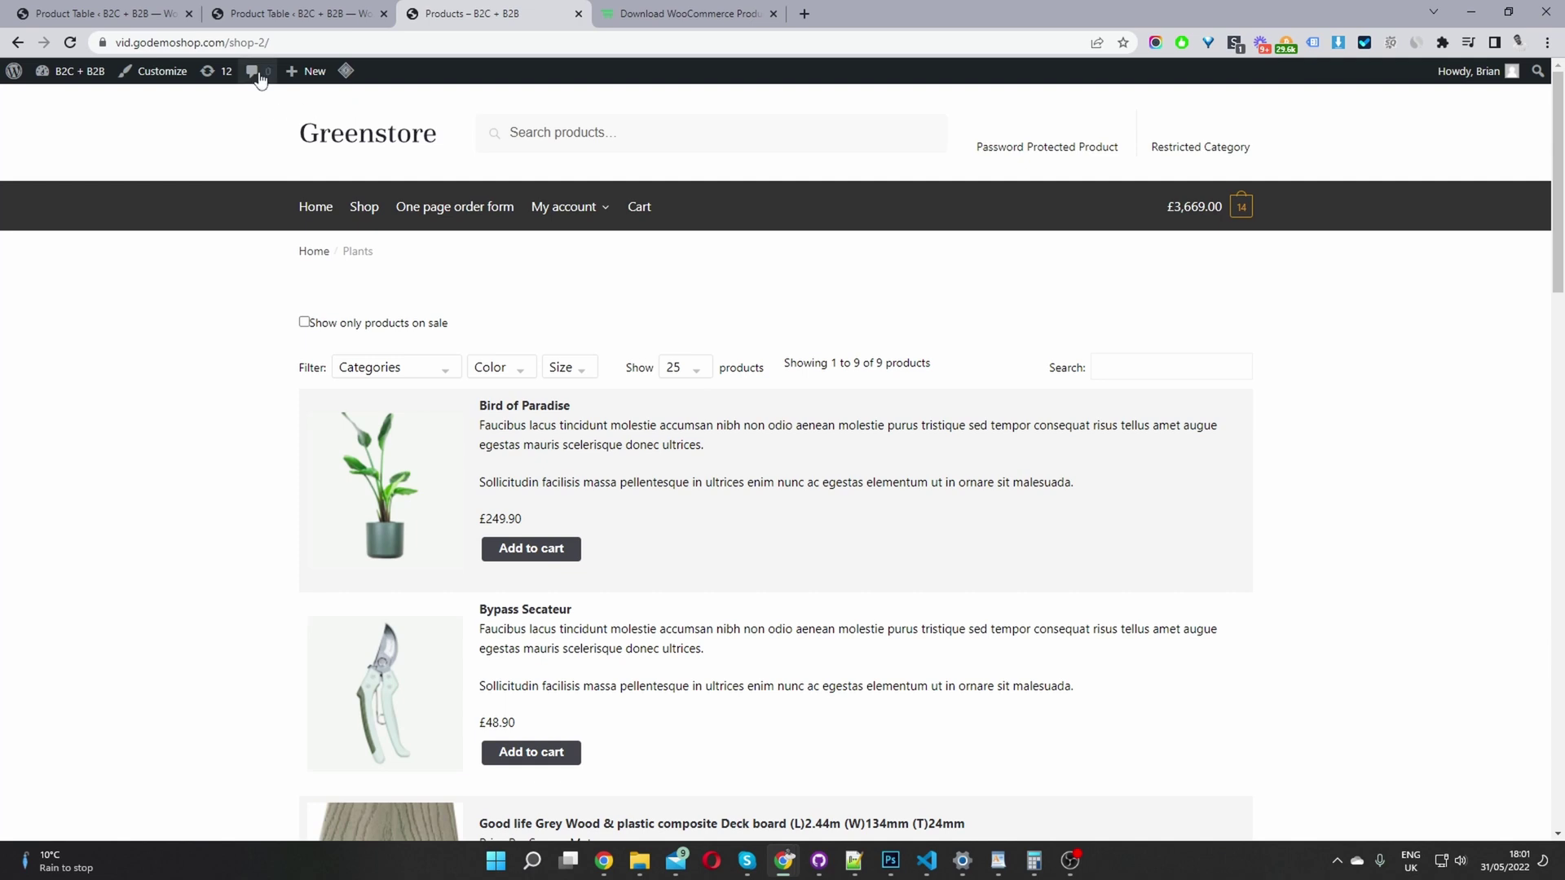
Open the Current Inventory table for editing from Woosuite > Product Table in the admin.
{"action": "left_click", "coordinate": [275, 18]}
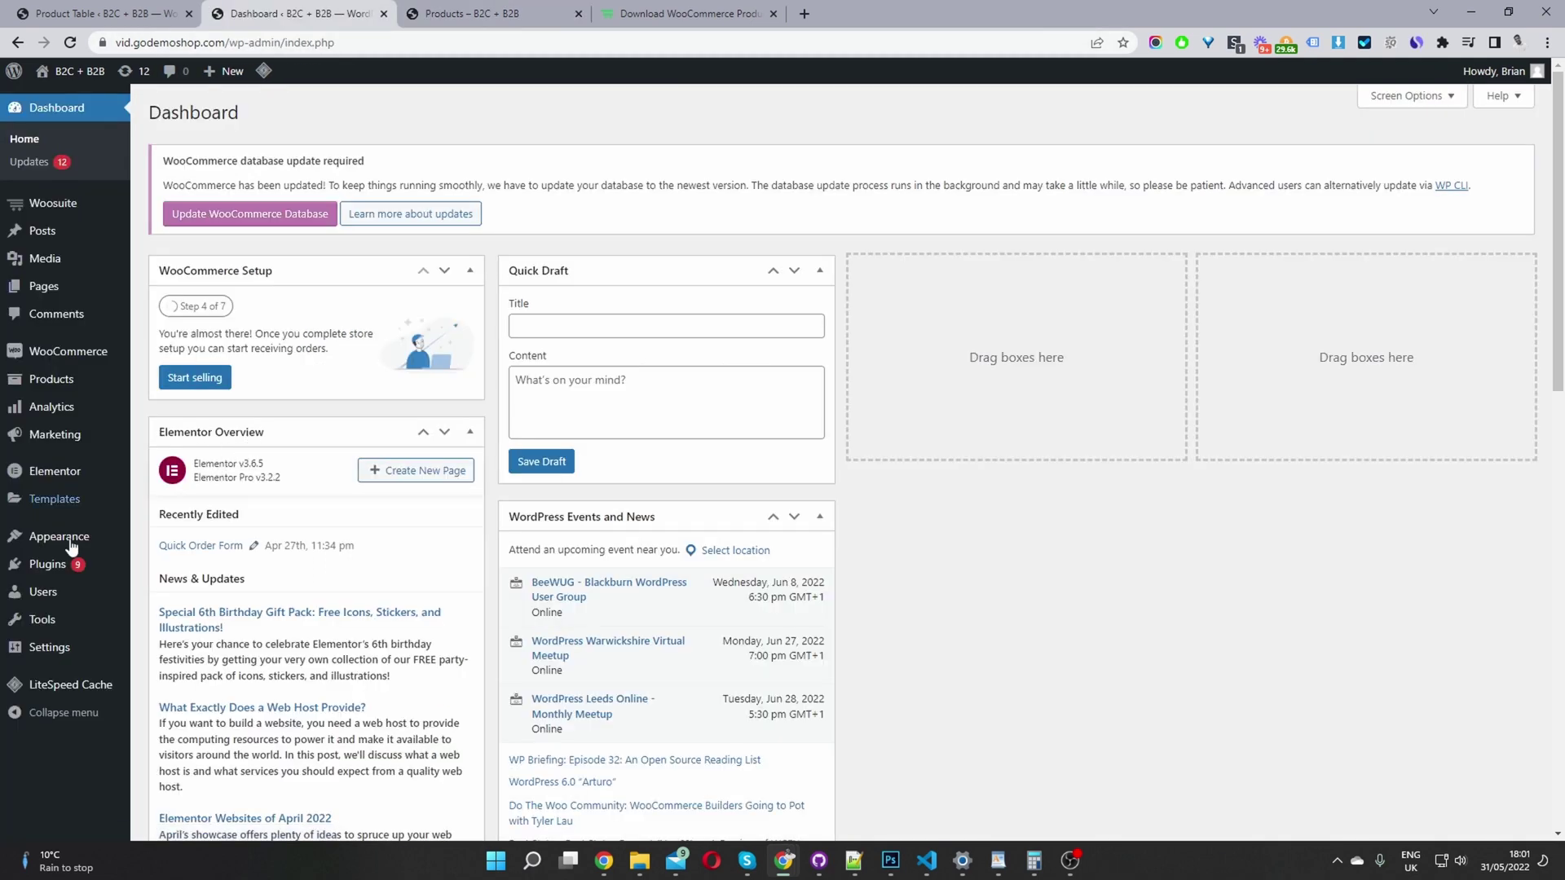
{"action": "mouse_move", "coordinate": [57, 564]}
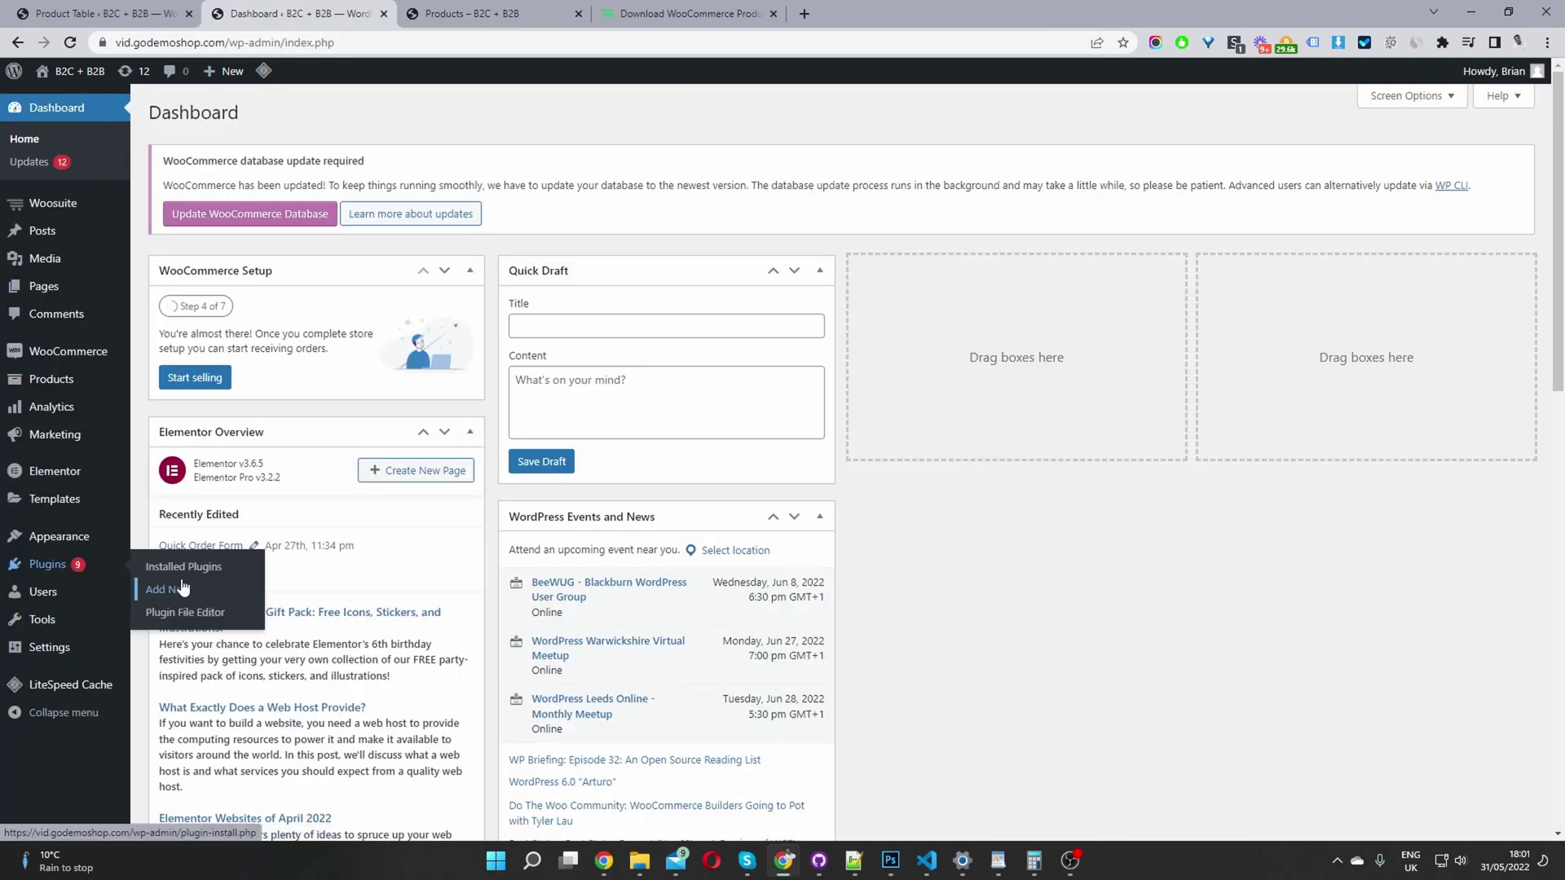
{"action": "mouse_move", "coordinate": [57, 205]}
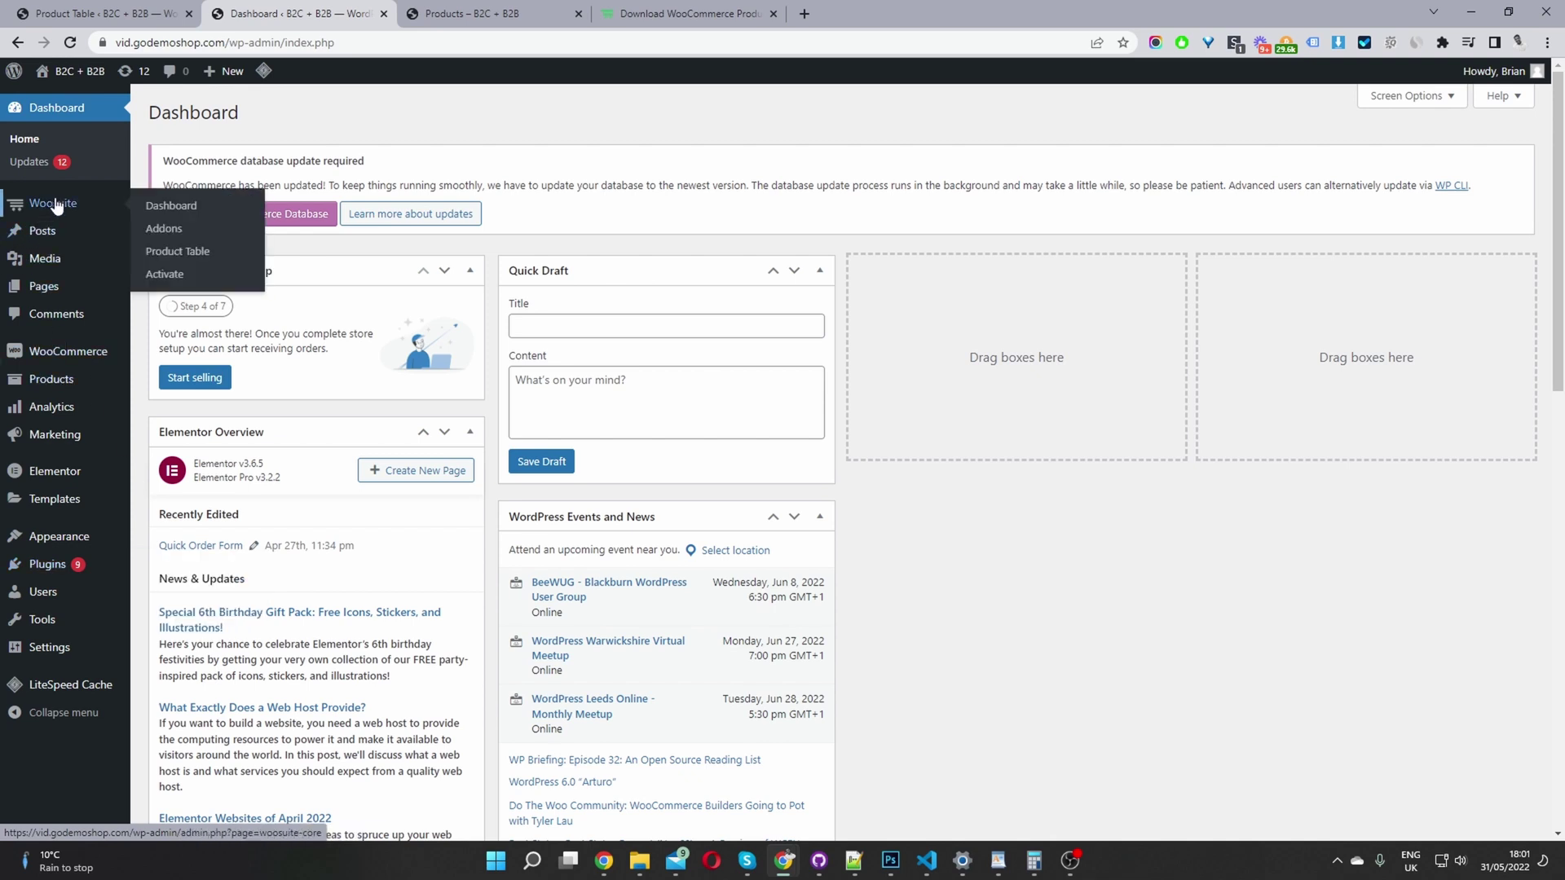
{"action": "left_click", "coordinate": [171, 258]}
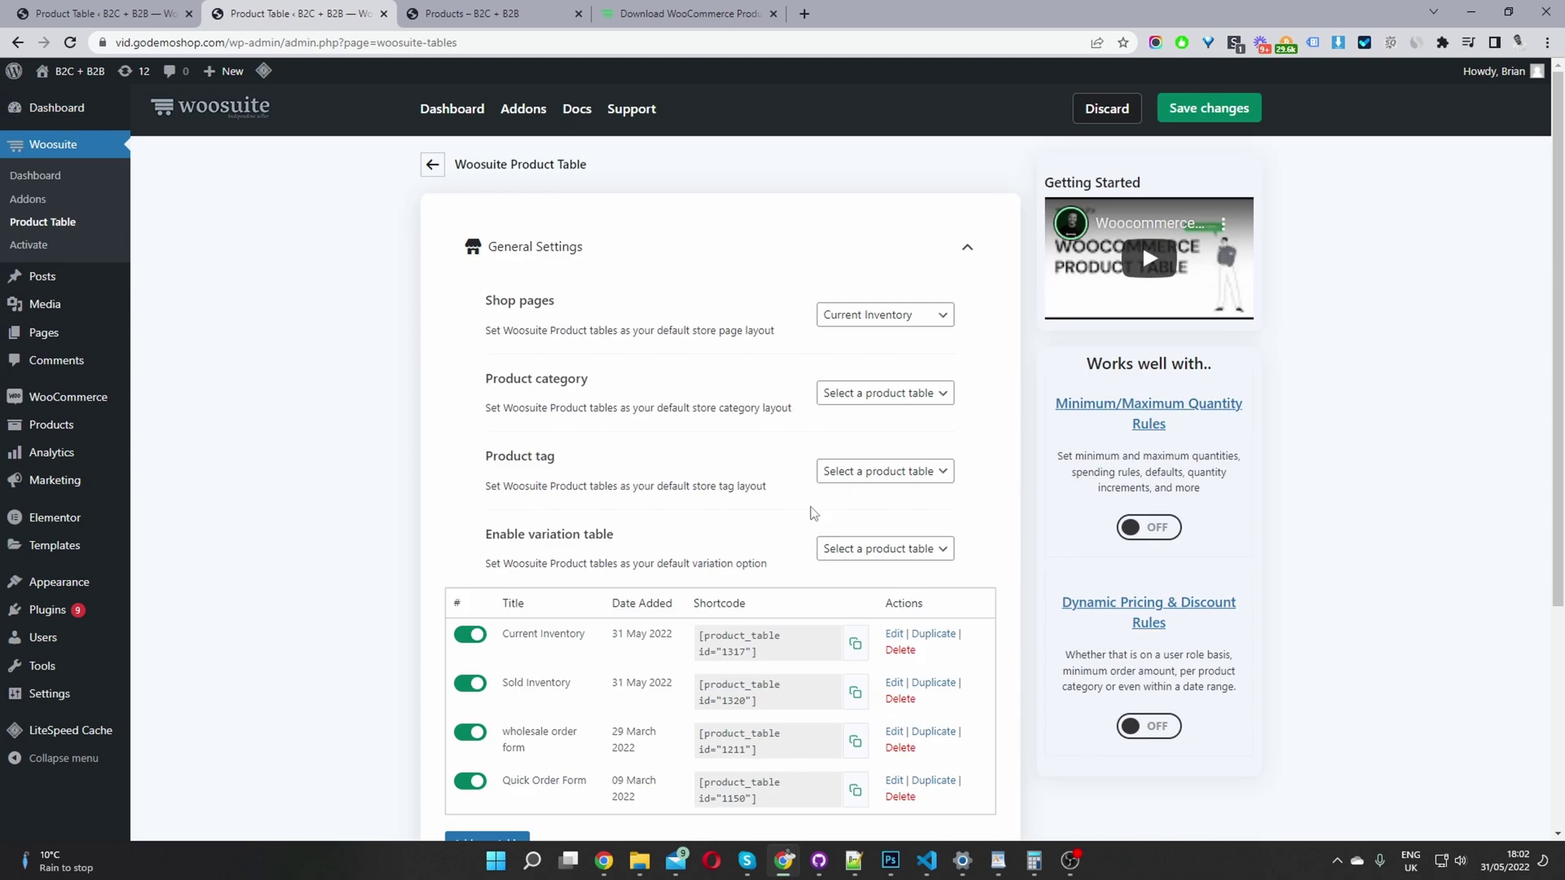
{"action": "scroll", "coordinate": [644, 562], "scroll_direction": "down", "scroll_amount": 2}
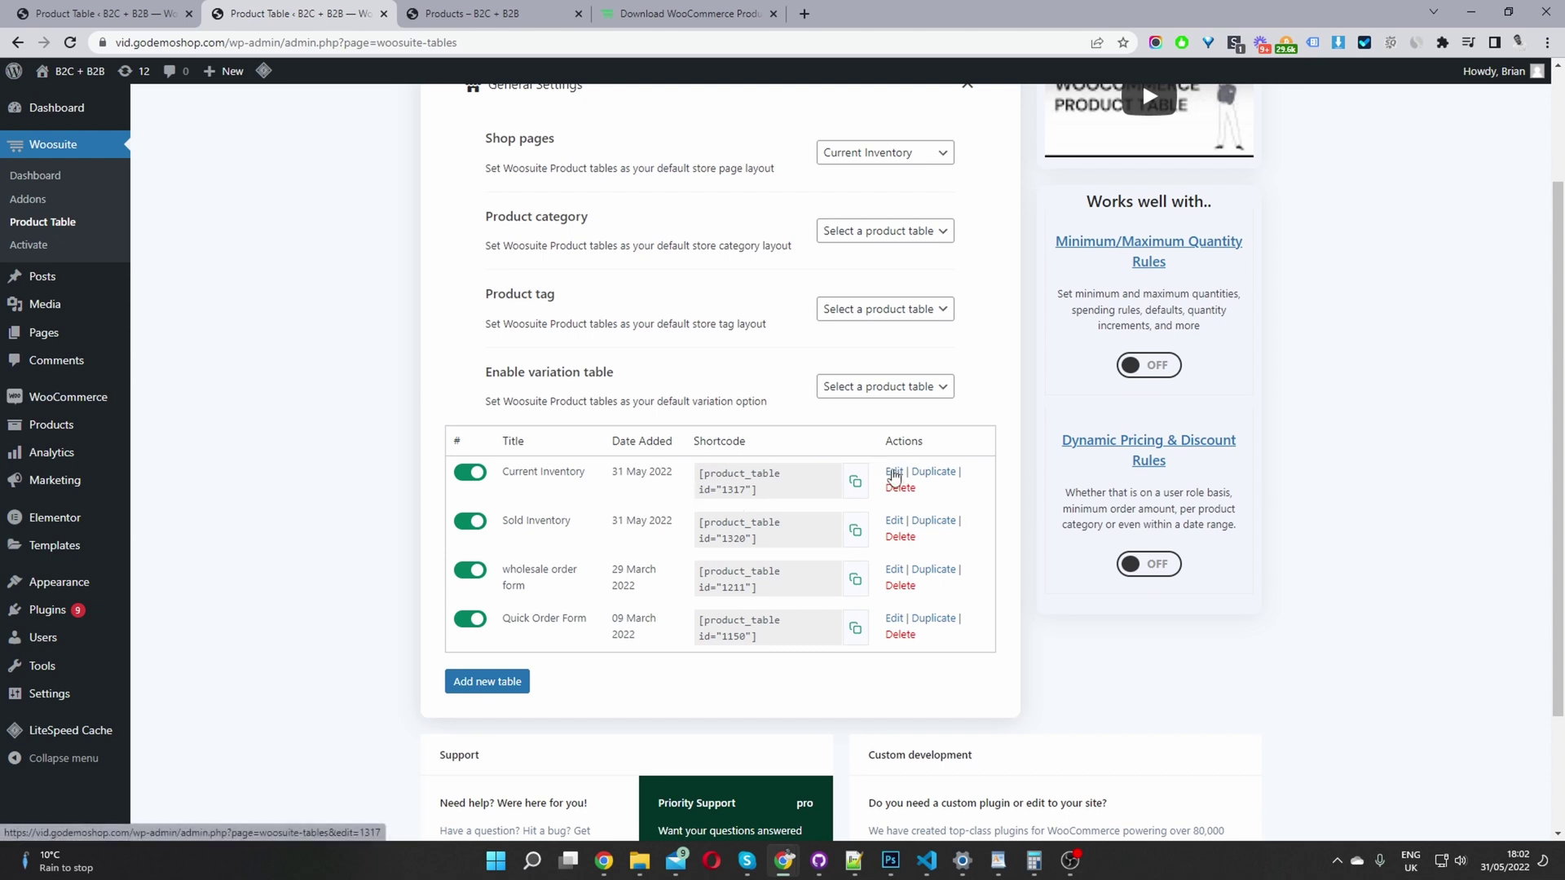
{"action": "left_click", "coordinate": [894, 477]}
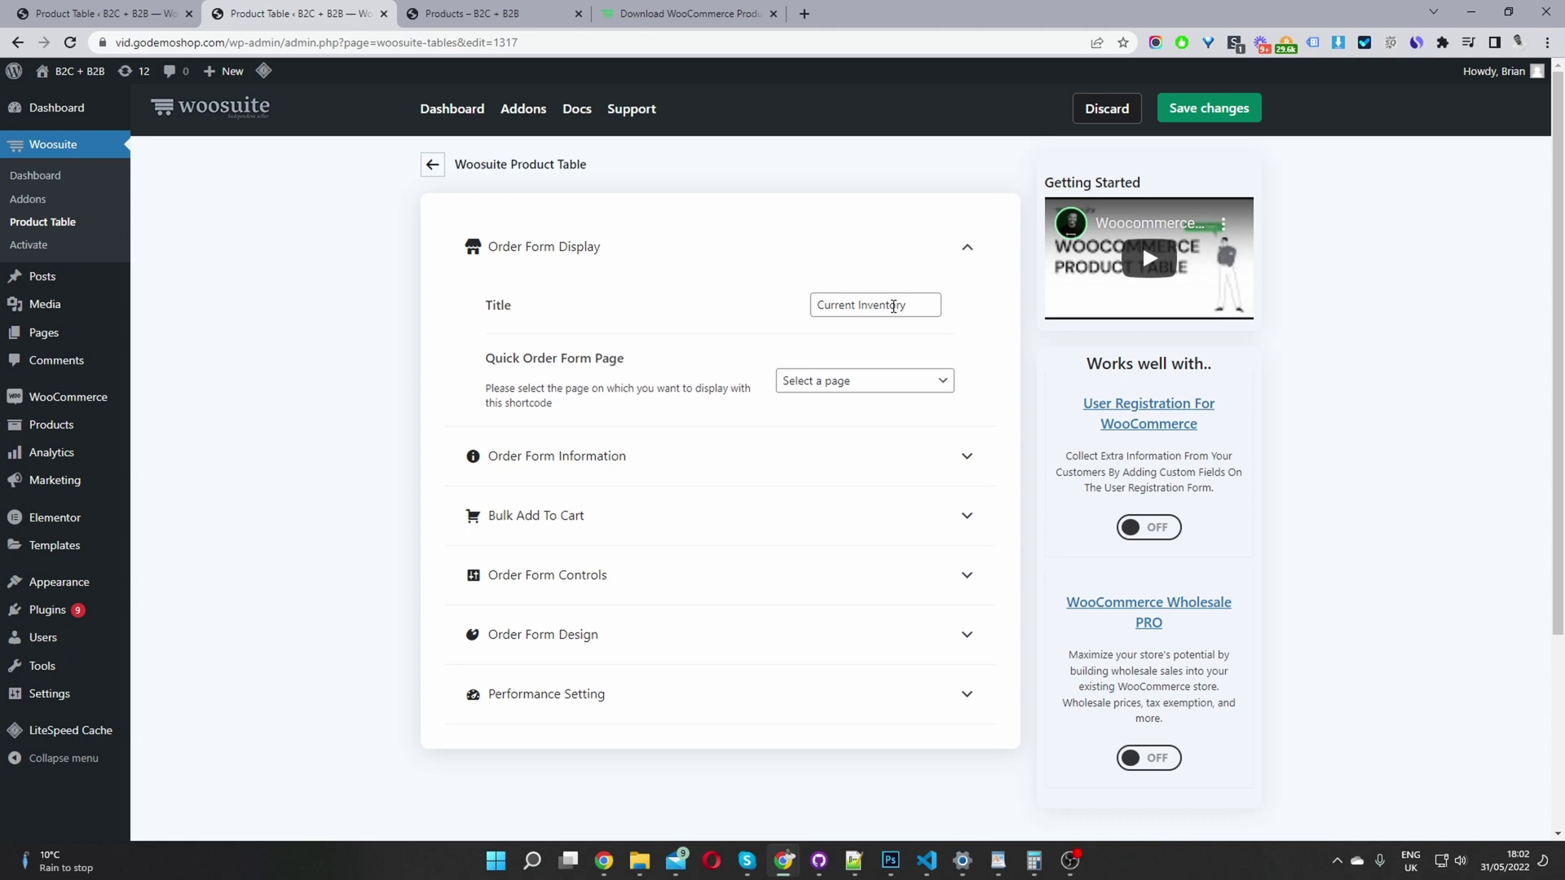
Retitle the table 'shop page category filt', leaving the Quick Order Form Page unchosen.
{"action": "left_click_drag", "start_coordinate": [904, 308], "coordinate": [794, 307]}
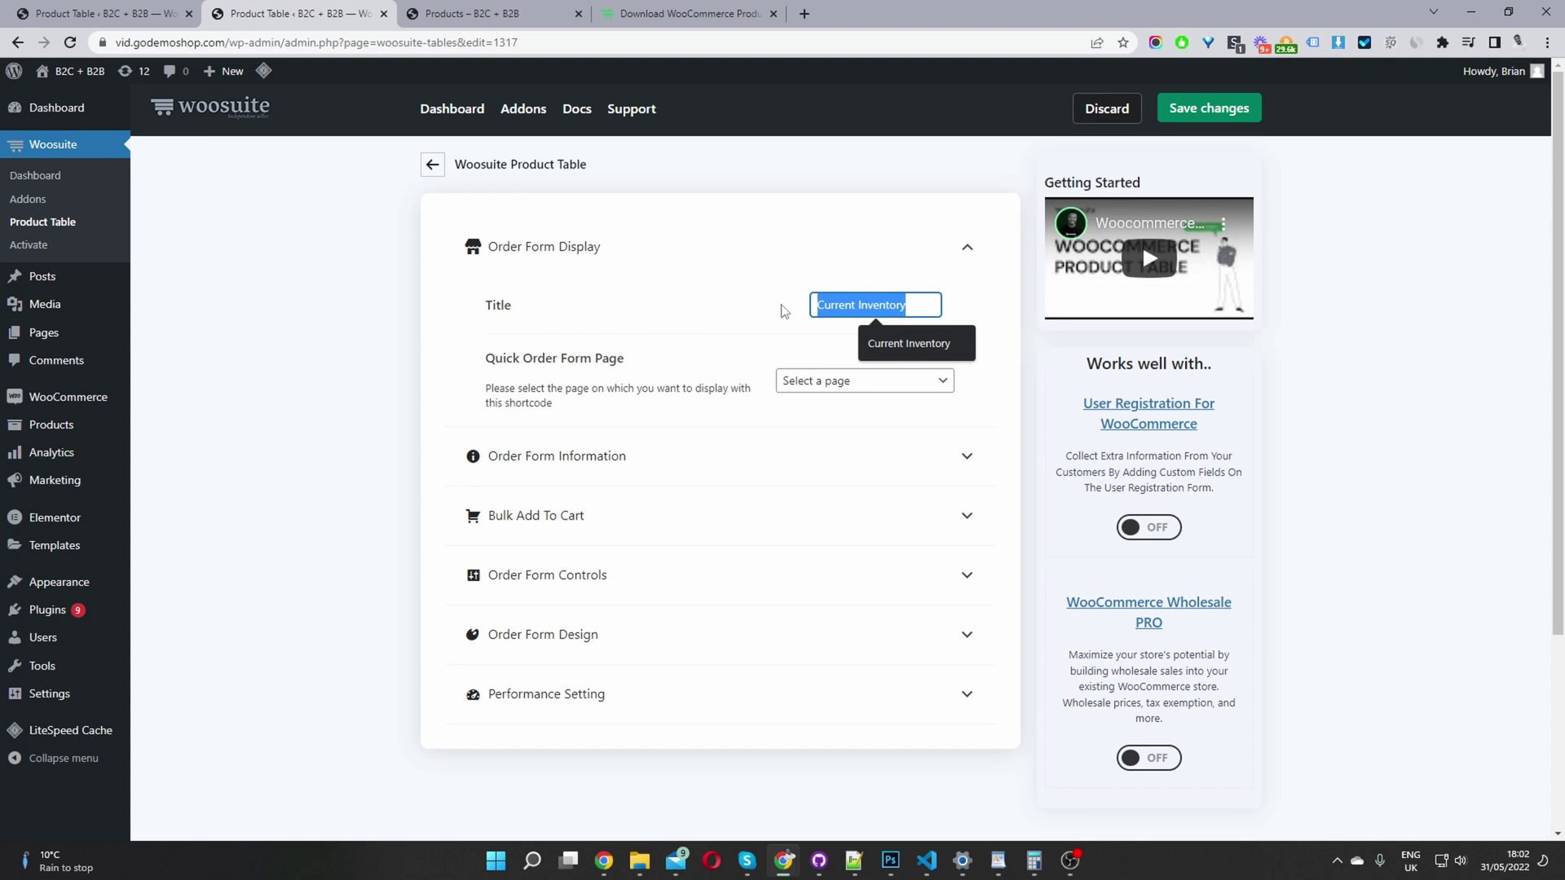
{"action": "type", "text": "shop page category filt"}
{"action": "left_click", "coordinate": [554, 350]}
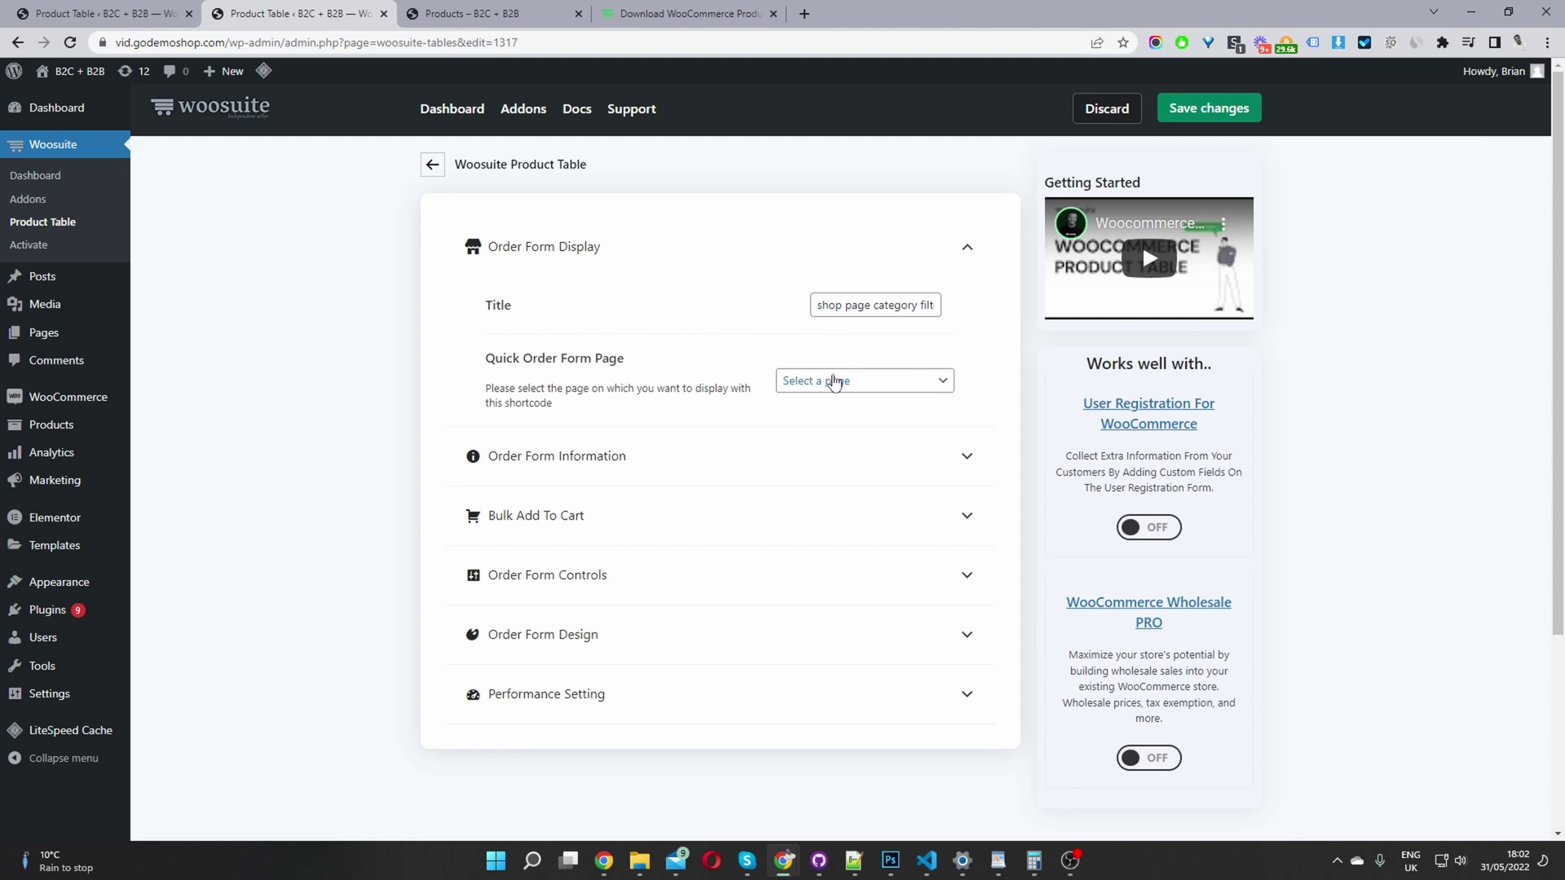
{"action": "left_click", "coordinate": [830, 382]}
{"action": "left_click", "coordinate": [818, 403]}
Add Description, Short description, Name, Image, Reviews and Stock to the selected columns.
{"action": "left_click", "coordinate": [560, 464]}
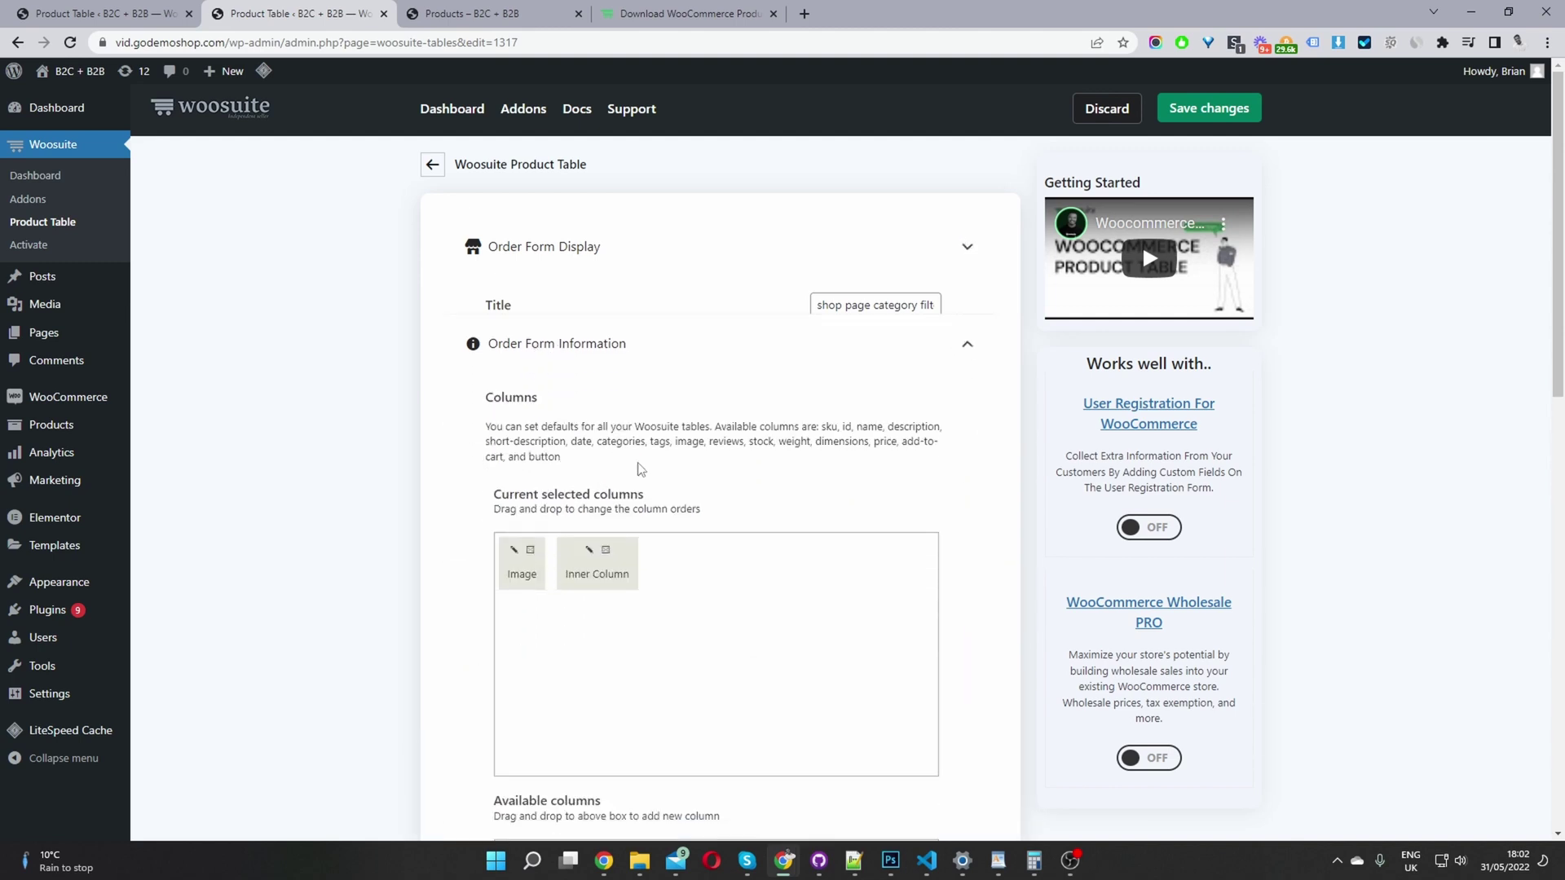
{"action": "scroll", "coordinate": [716, 438], "scroll_direction": "down", "scroll_amount": 1}
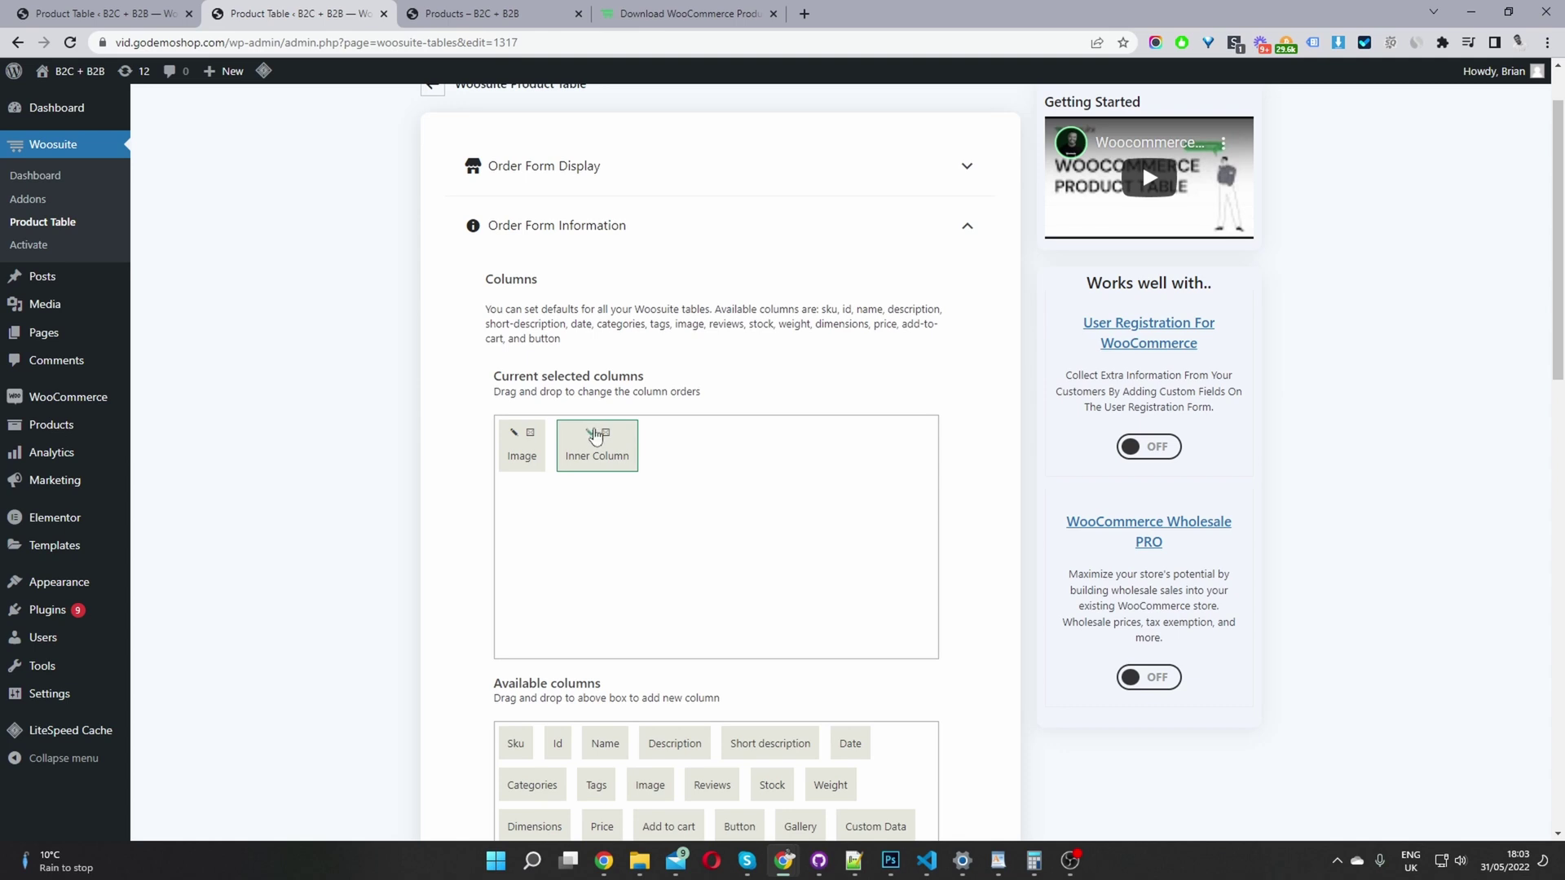
{"action": "scroll", "coordinate": [603, 665], "scroll_direction": "down", "scroll_amount": 1}
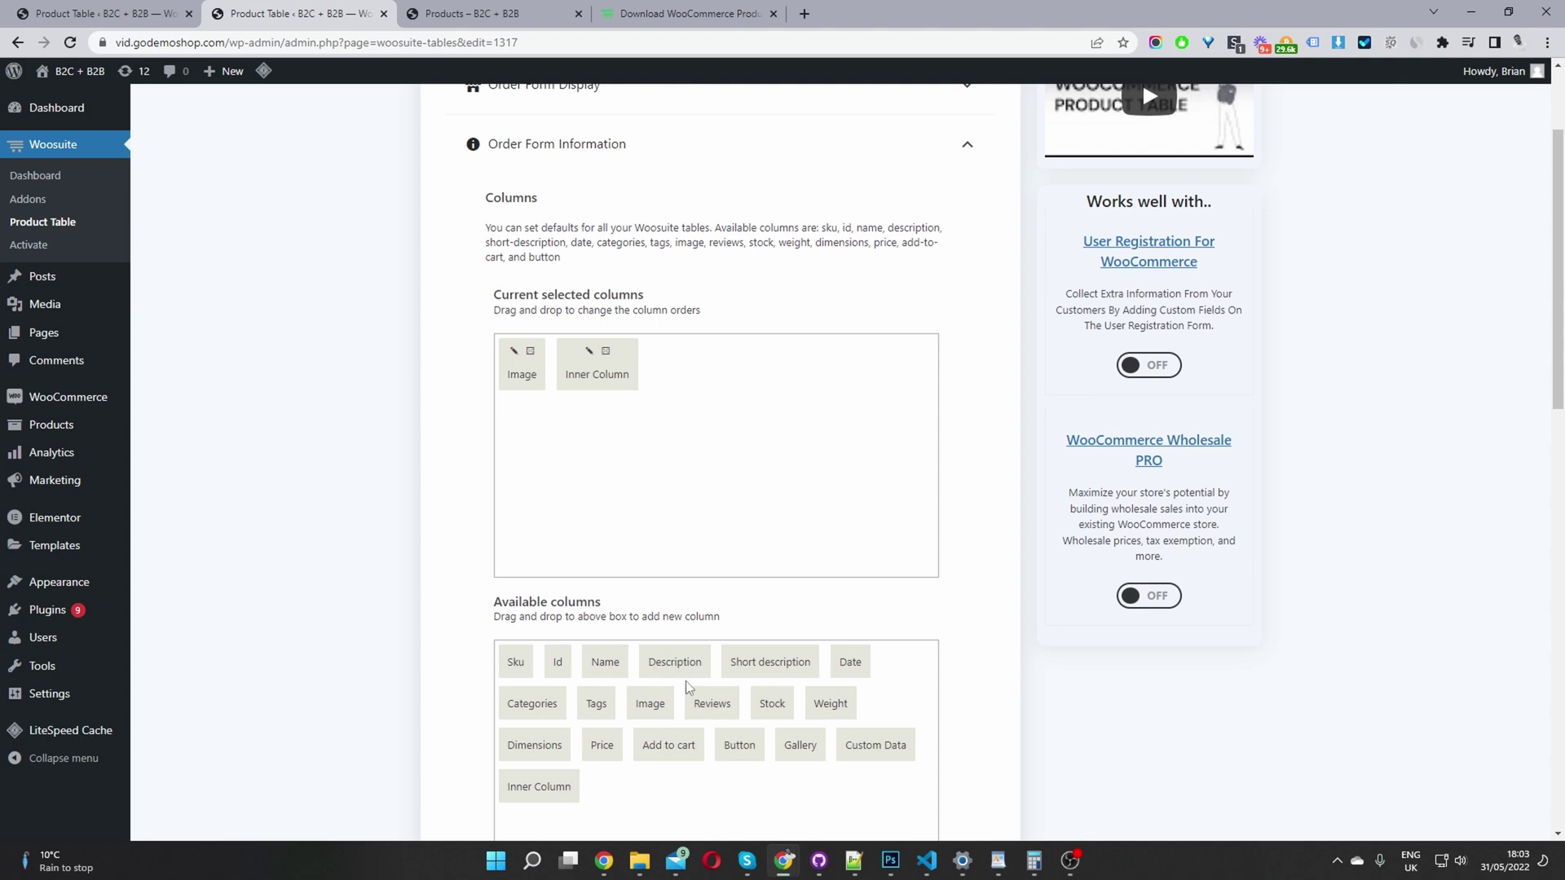
{"action": "left_click_drag", "start_coordinate": [683, 661], "coordinate": [706, 530]}
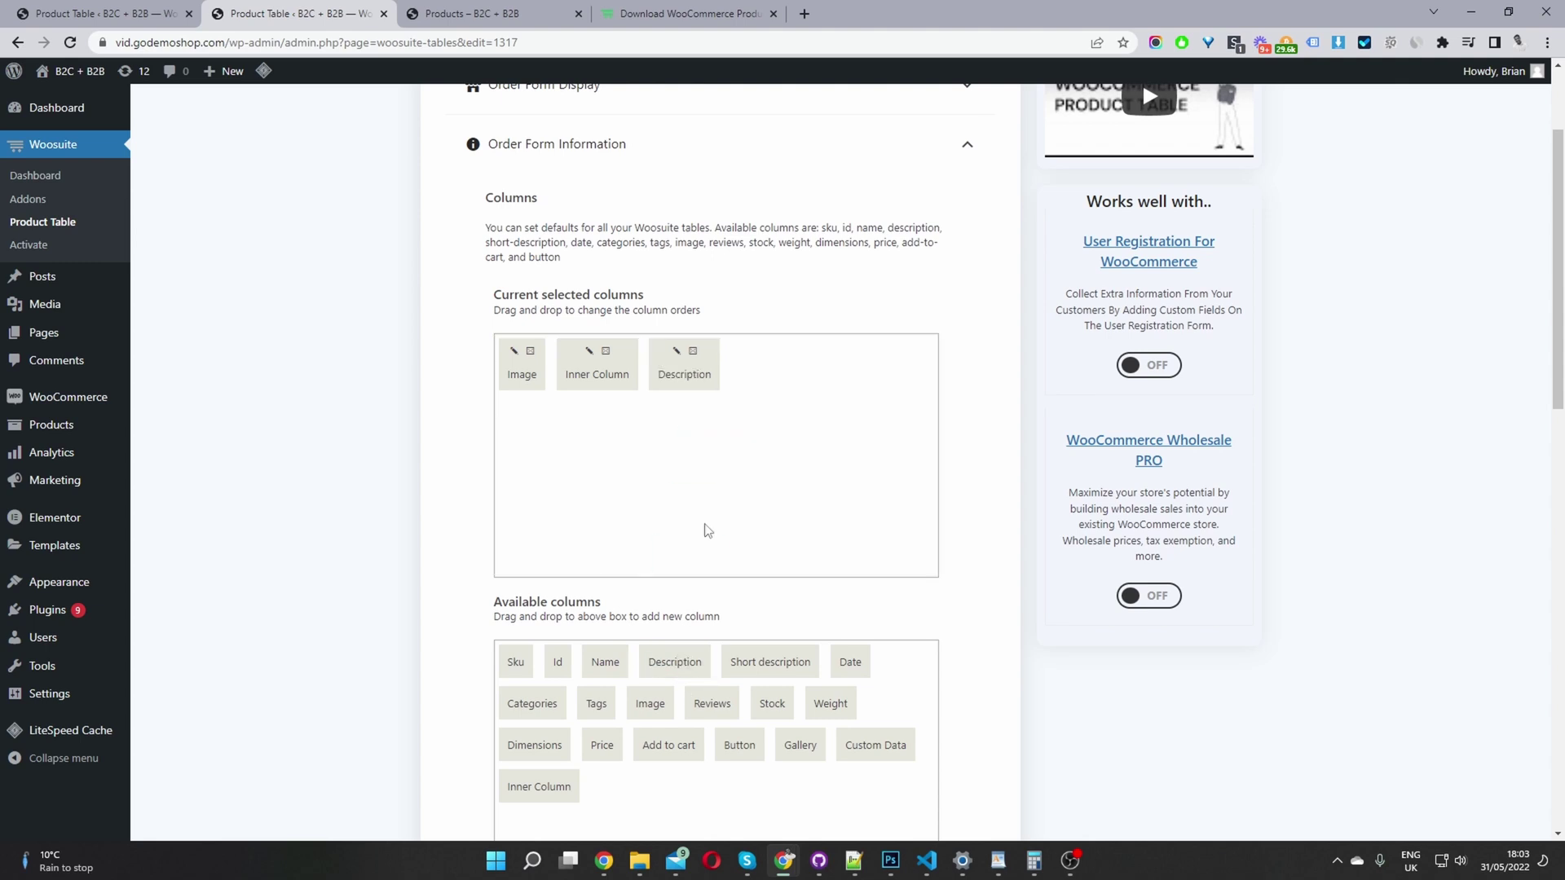
{"action": "left_click_drag", "start_coordinate": [744, 653], "coordinate": [742, 391]}
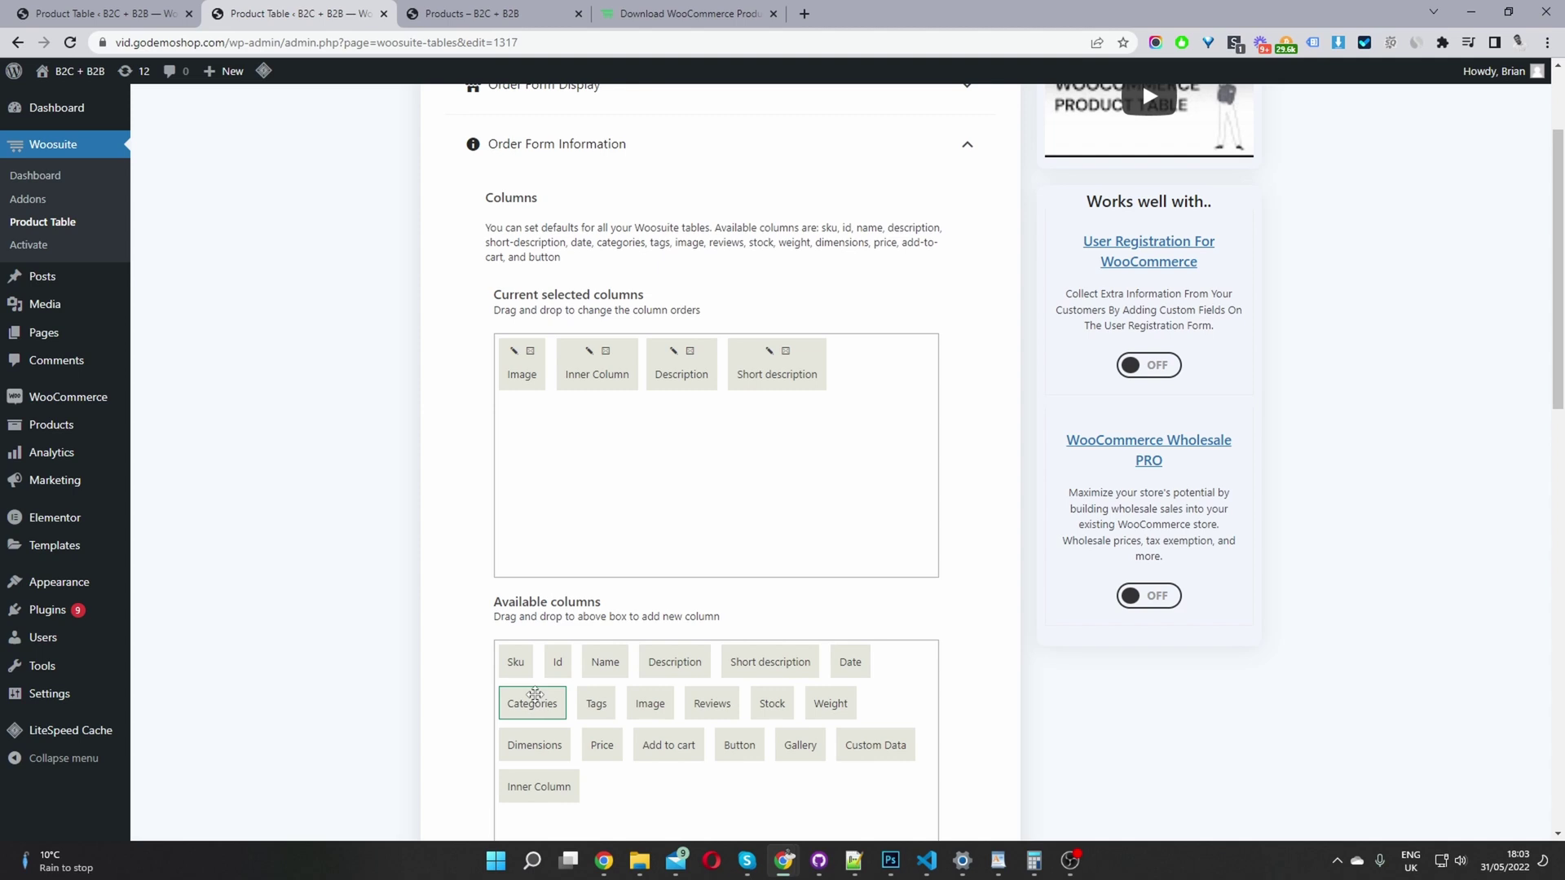
{"action": "left_click_drag", "start_coordinate": [605, 662], "coordinate": [785, 456]}
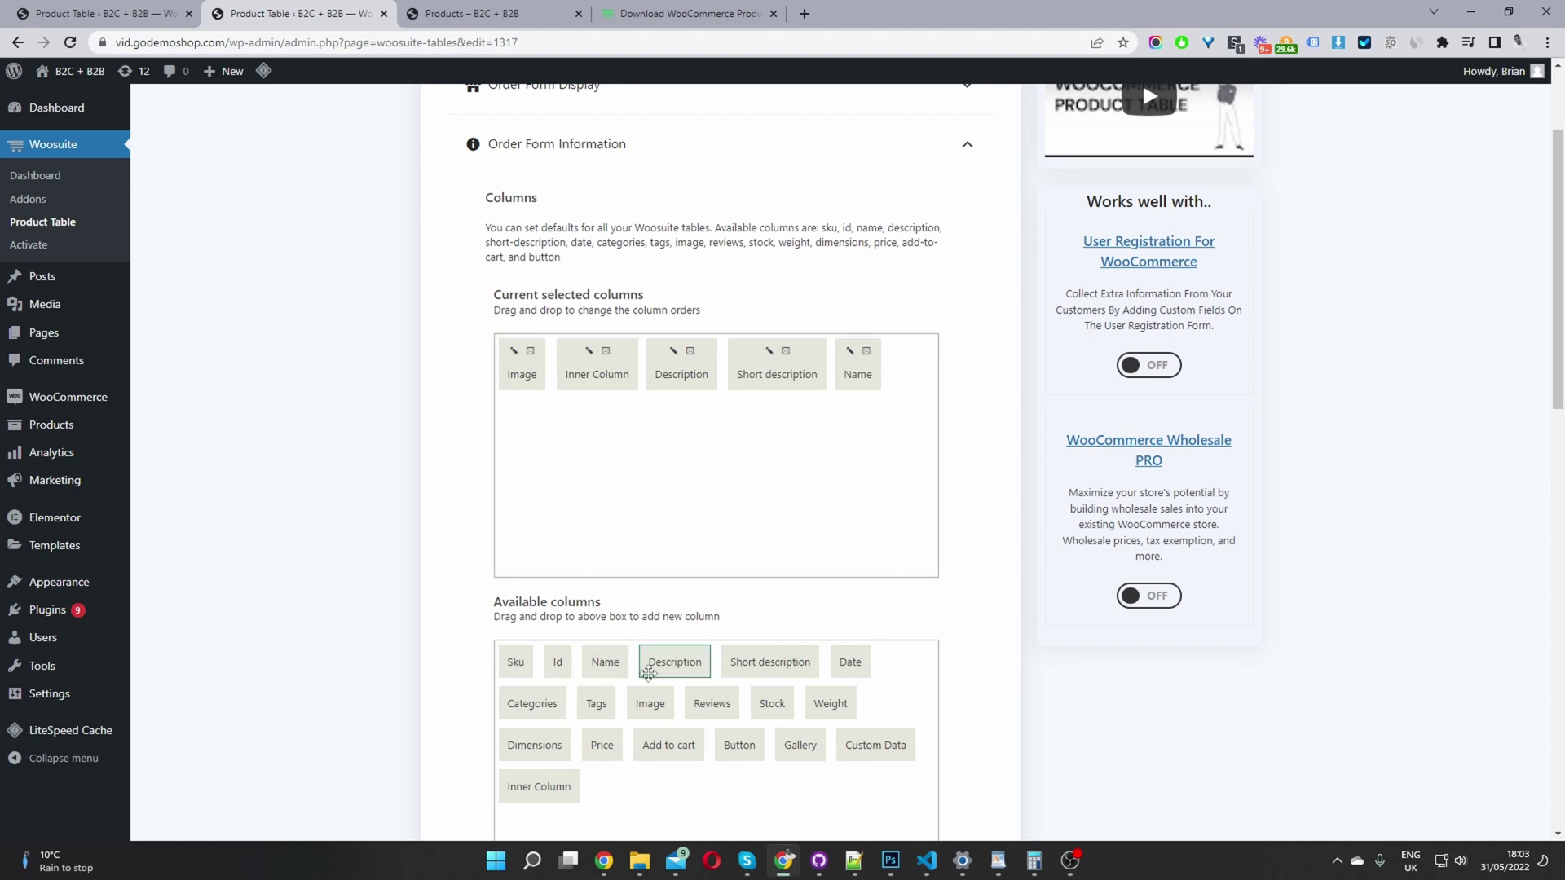
{"action": "left_click_drag", "start_coordinate": [650, 703], "coordinate": [852, 510]}
{"action": "left_click_drag", "start_coordinate": [710, 702], "coordinate": [705, 450]}
{"action": "left_click_drag", "start_coordinate": [771, 701], "coordinate": [749, 453]}
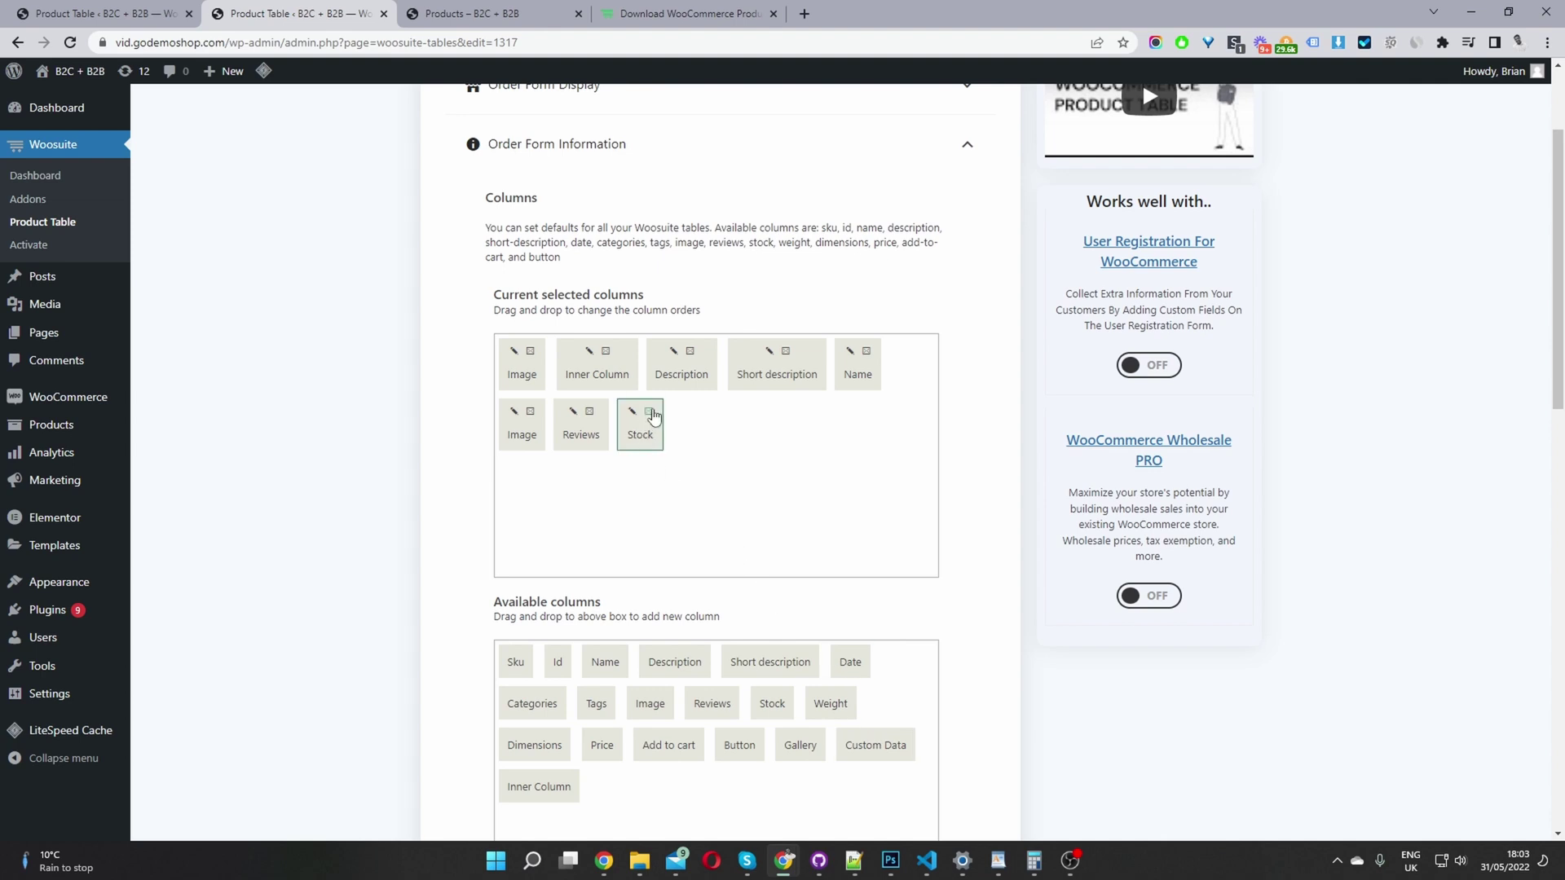
Remove Stock, Reviews, extra Image, Name, Short description and Description, leaving Image and Inner Column.
{"action": "left_click", "coordinate": [651, 413]}
{"action": "left_click", "coordinate": [588, 413]}
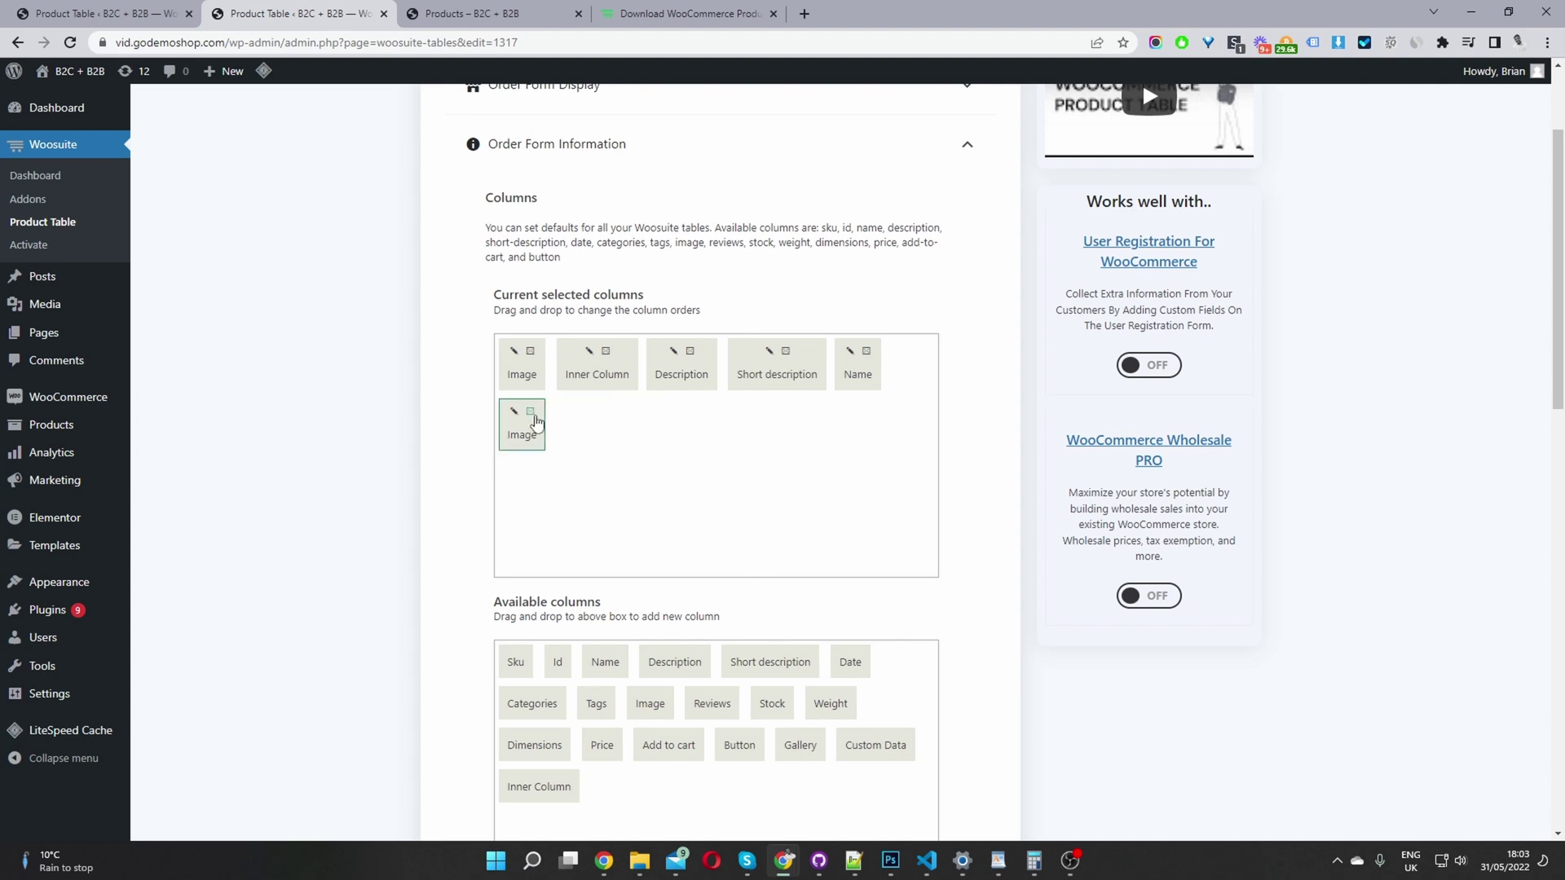
{"action": "left_click", "coordinate": [531, 412]}
{"action": "left_click", "coordinate": [867, 351]}
{"action": "left_click", "coordinate": [786, 350]}
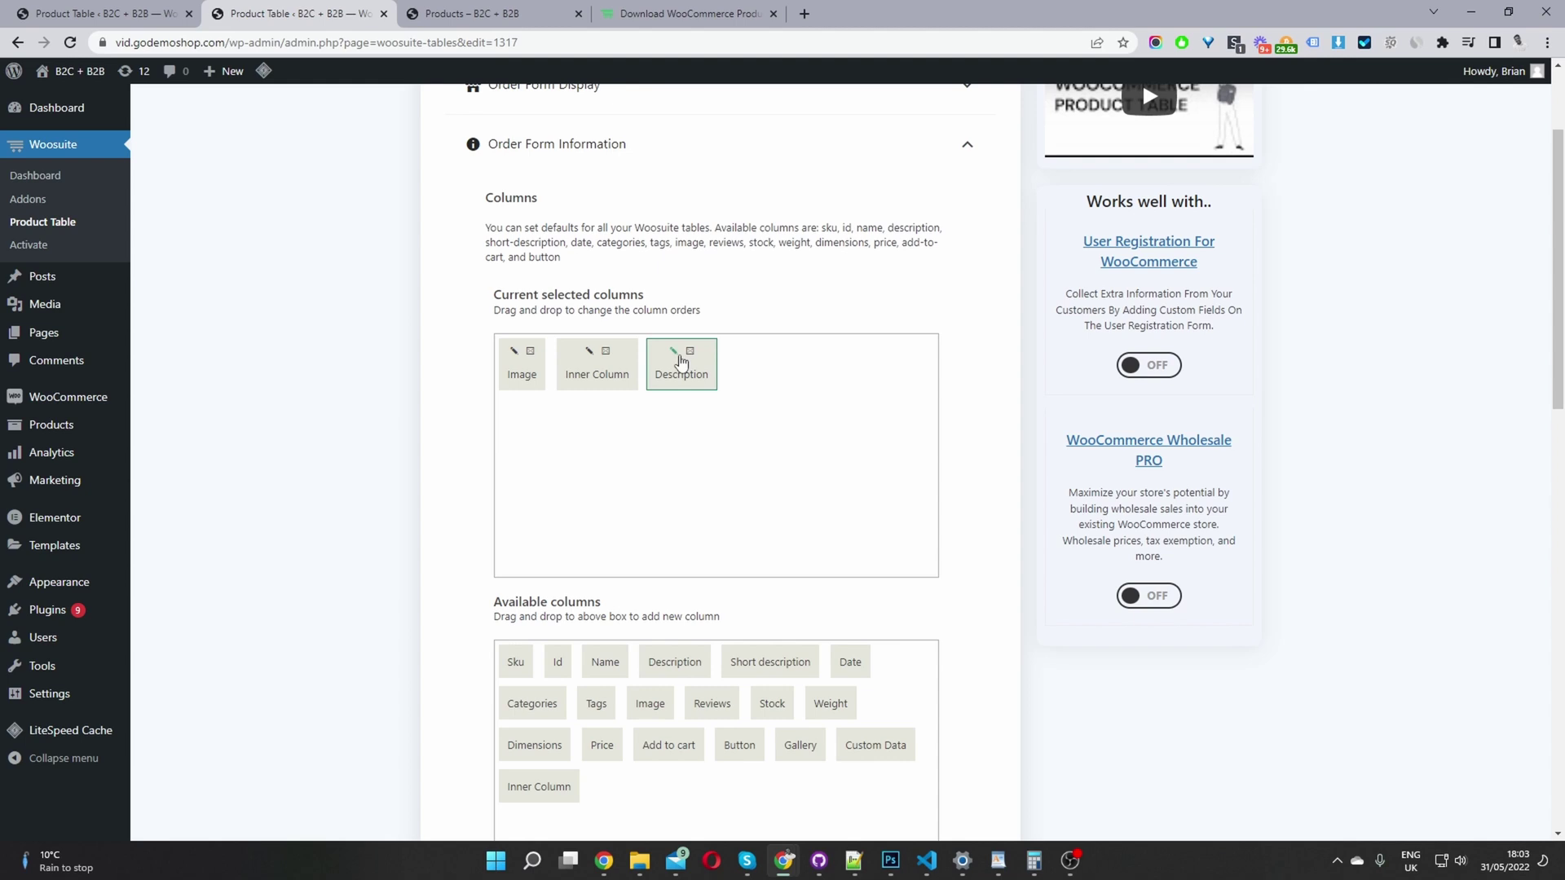
{"action": "left_click", "coordinate": [691, 353]}
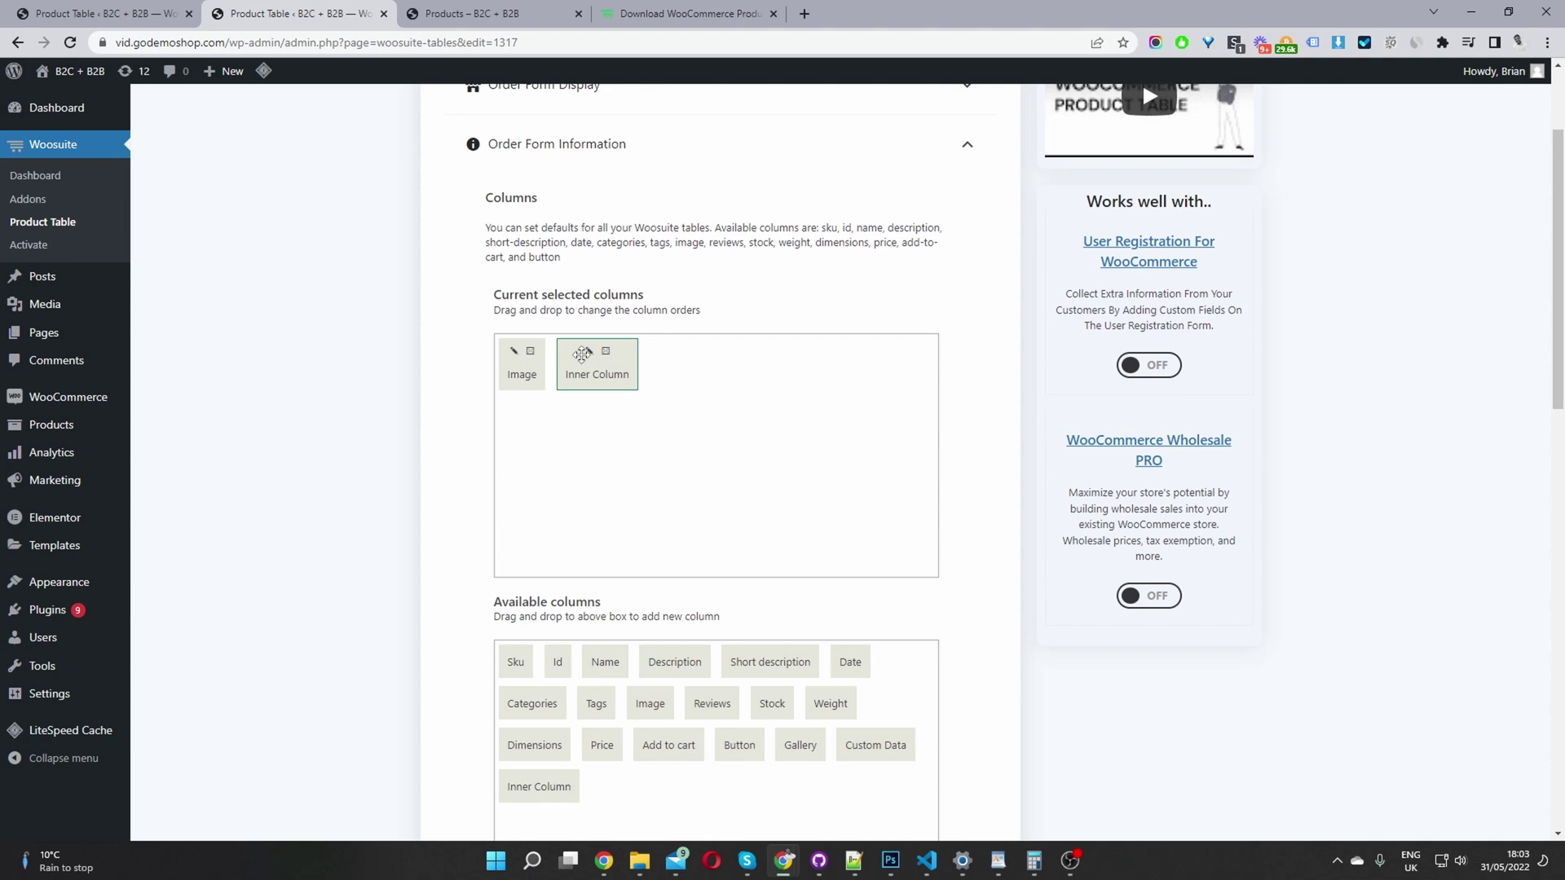
{"action": "left_click", "coordinate": [461, 13]}
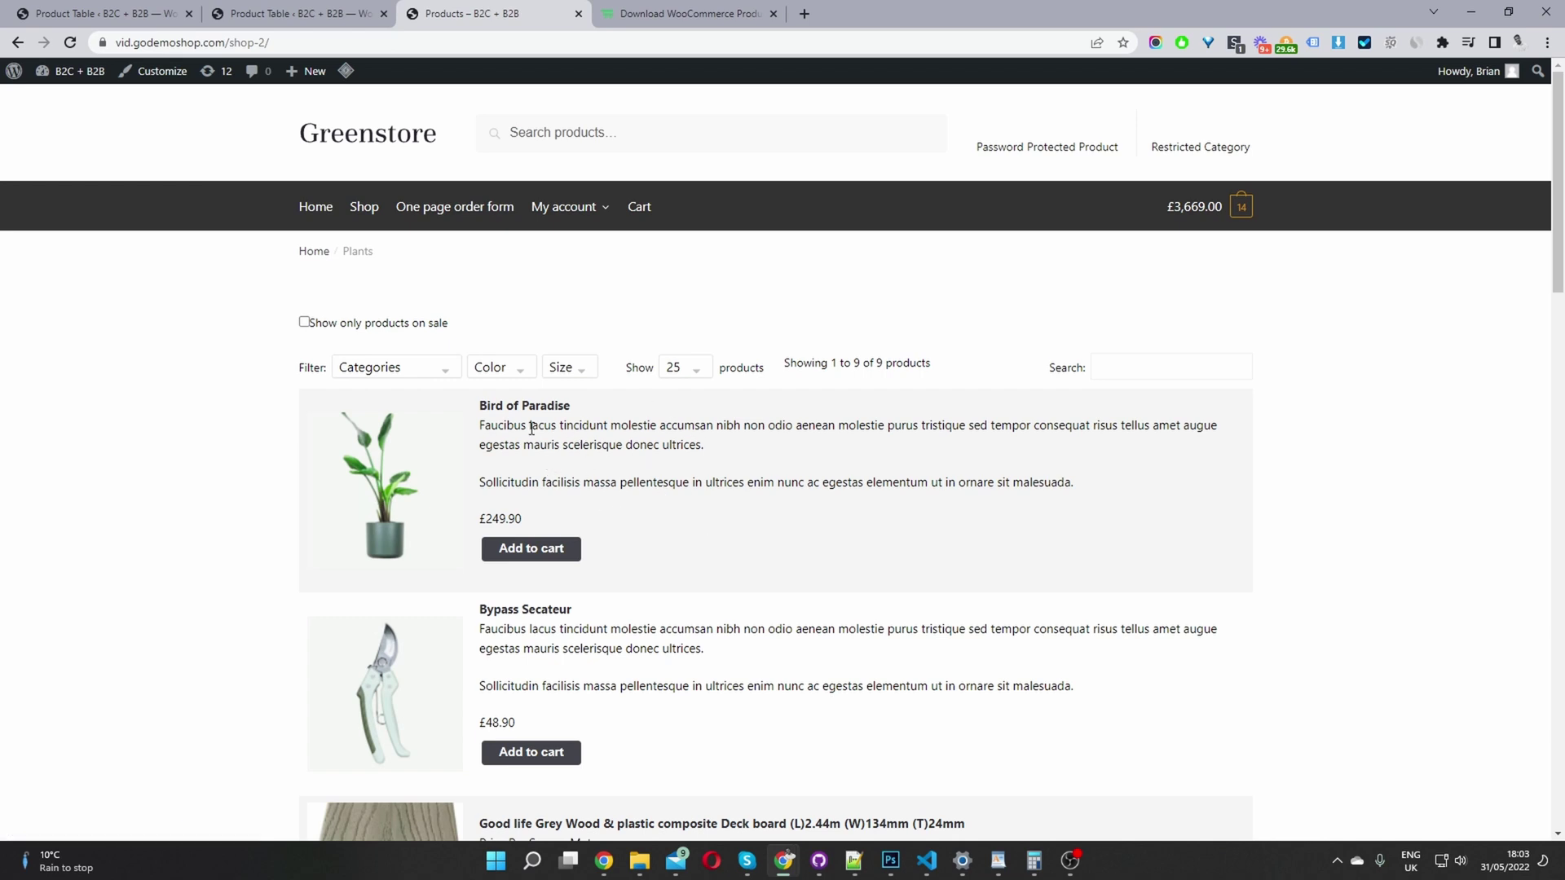
{"action": "left_click_drag", "start_coordinate": [577, 405], "coordinate": [640, 445]}
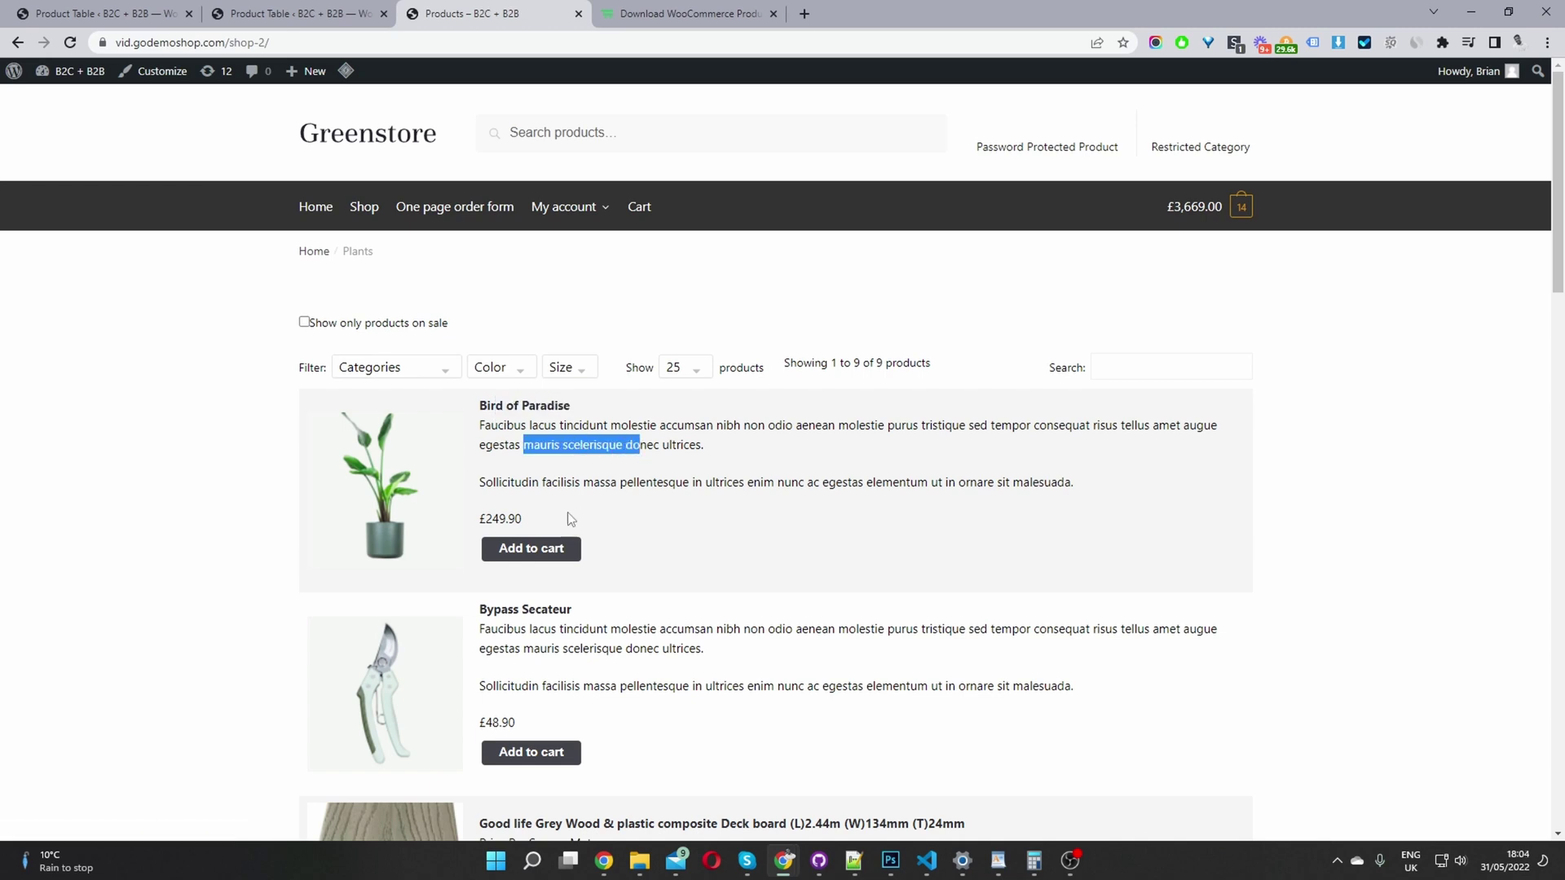
{"action": "left_click_drag", "start_coordinate": [540, 520], "coordinate": [482, 520]}
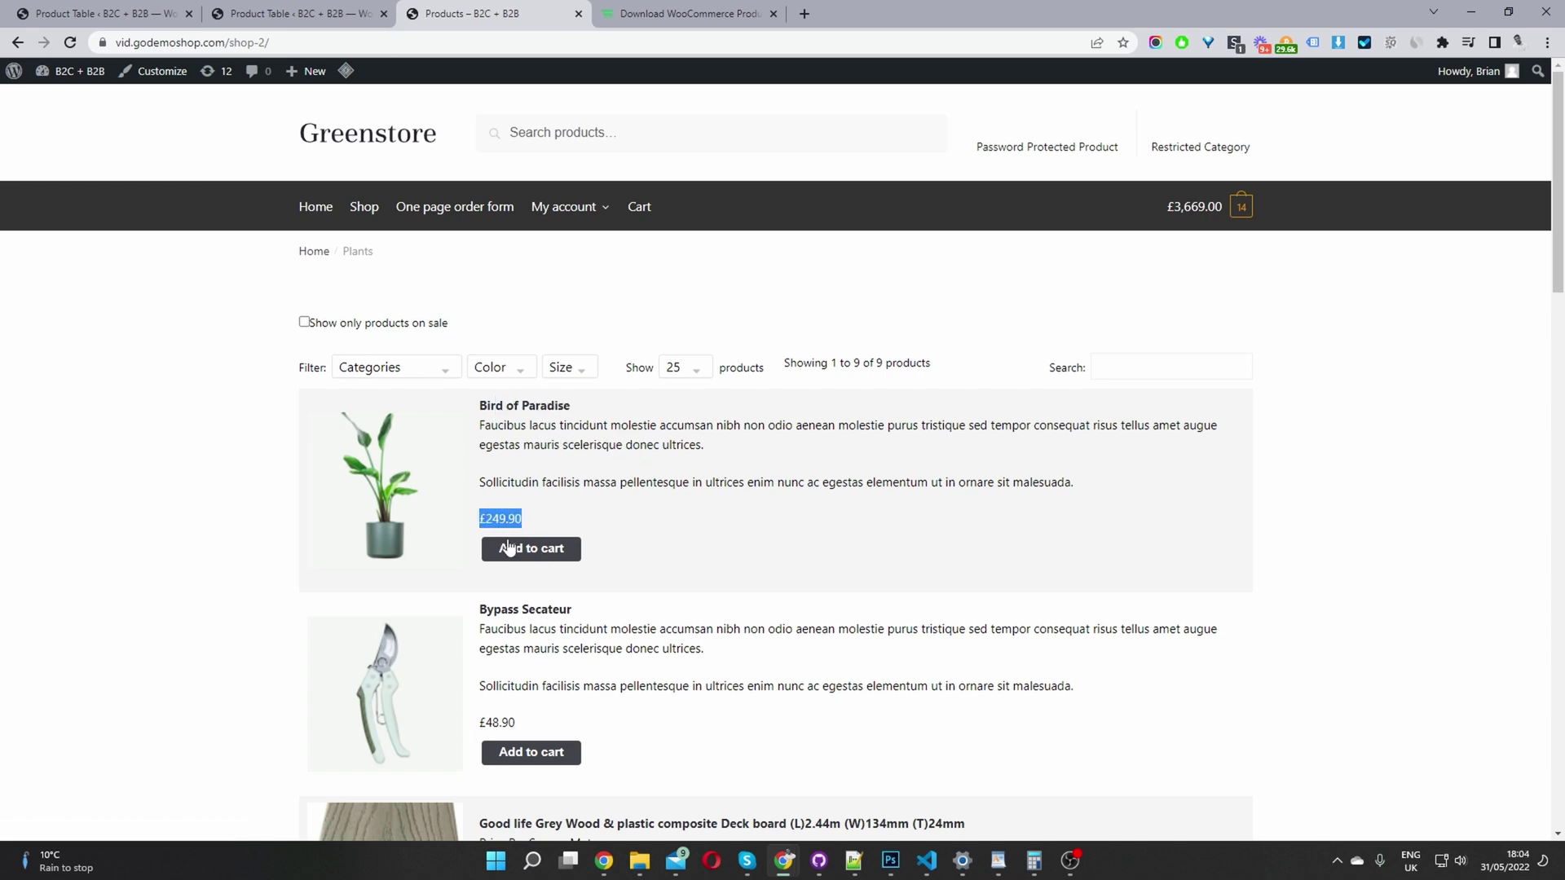
{"action": "left_click", "coordinate": [350, 13]}
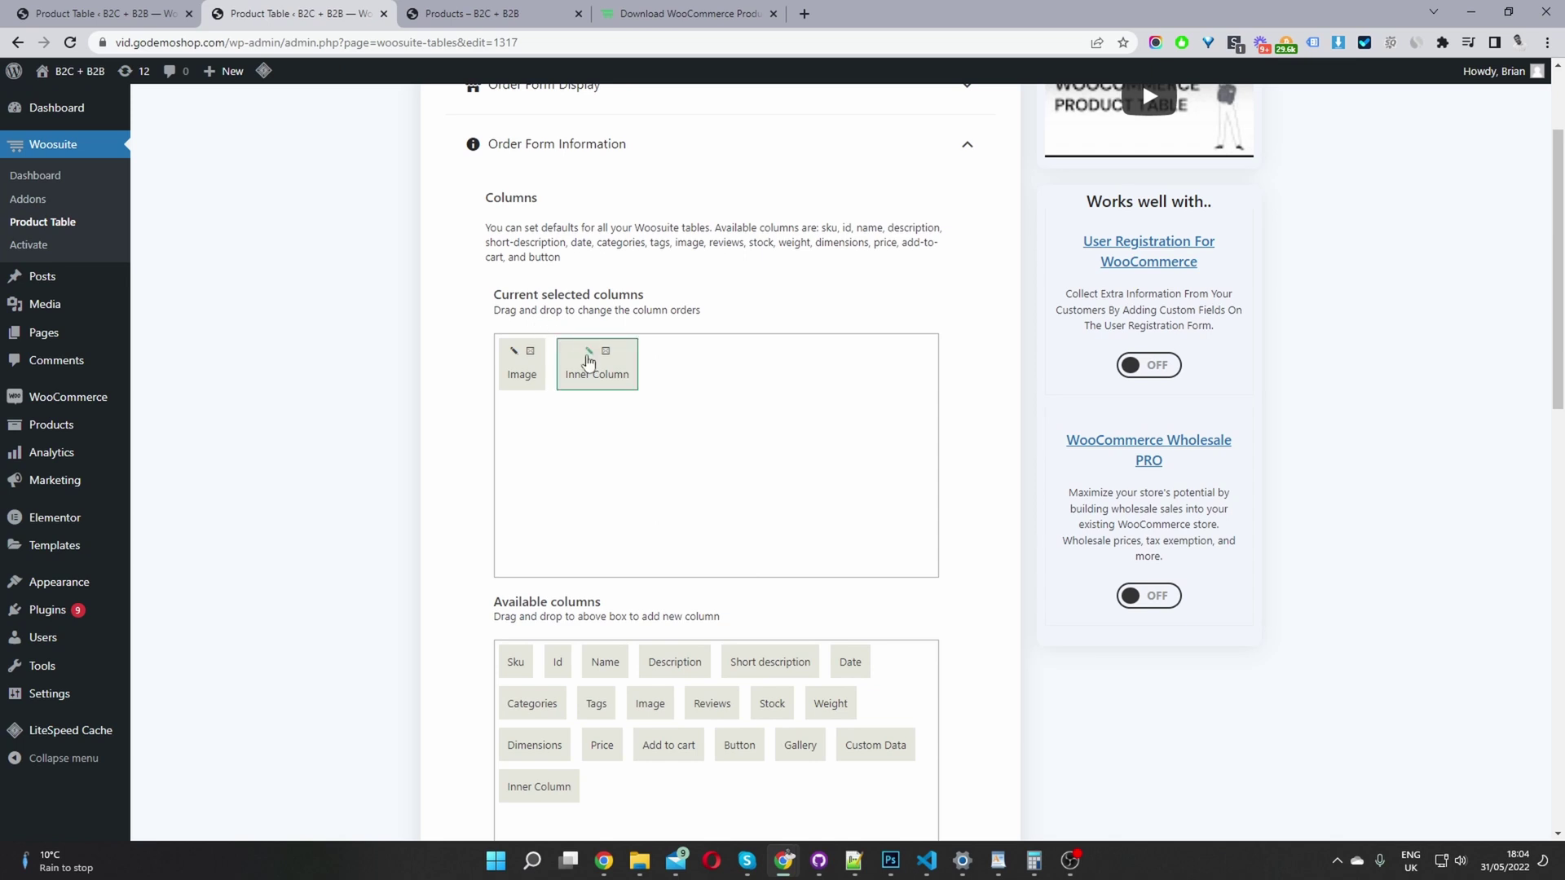
{"action": "left_click", "coordinate": [589, 356]}
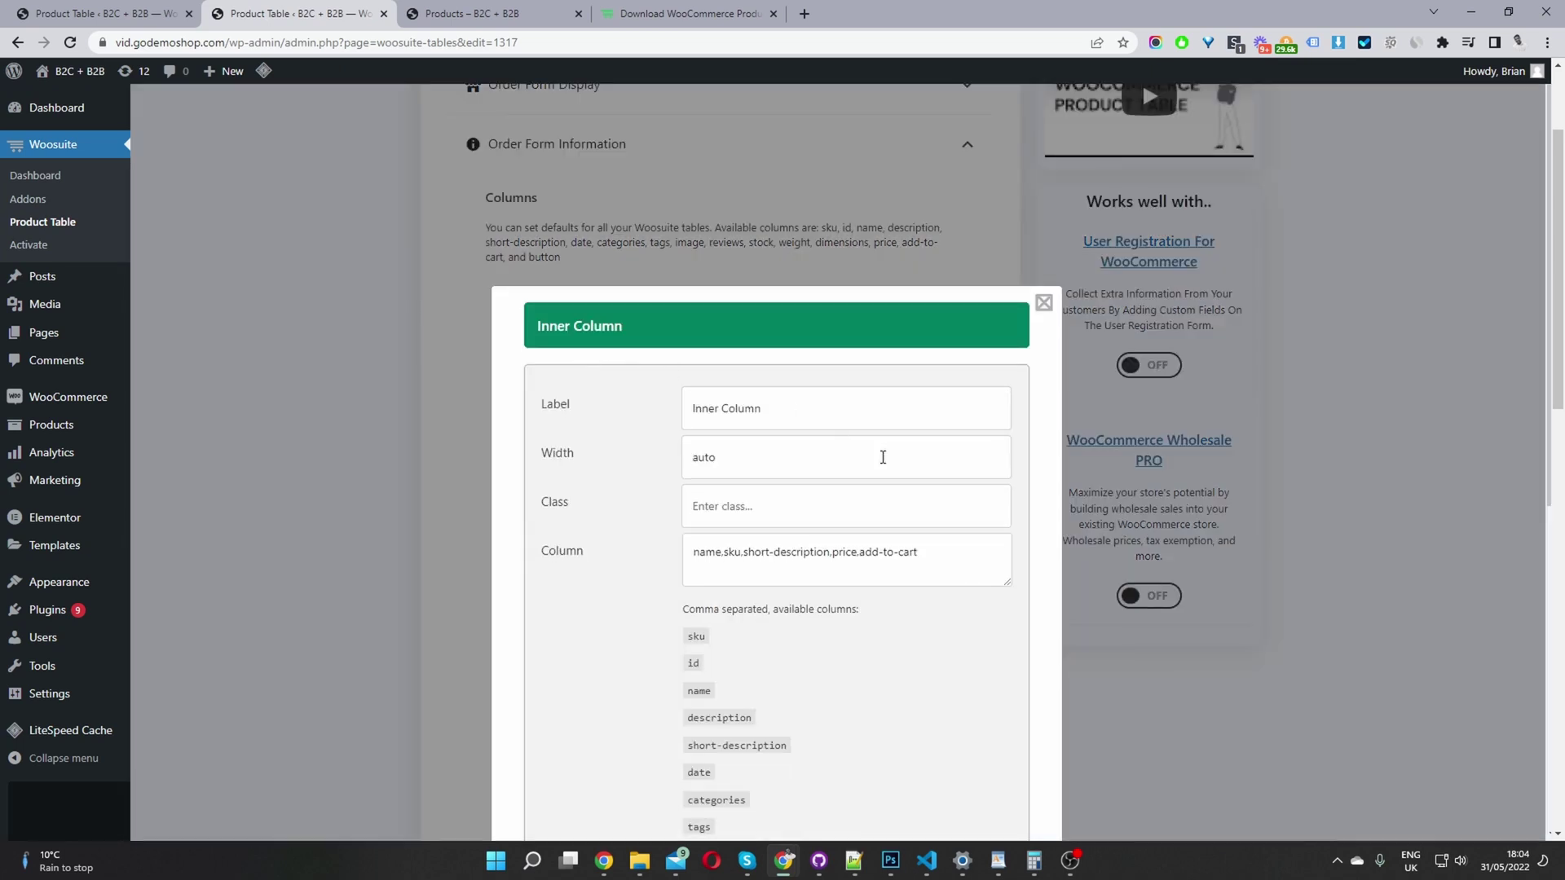
{"action": "scroll", "coordinate": [694, 617], "scroll_direction": "down", "scroll_amount": 3}
{"action": "scroll", "coordinate": [695, 616], "scroll_direction": "down", "scroll_amount": 2}
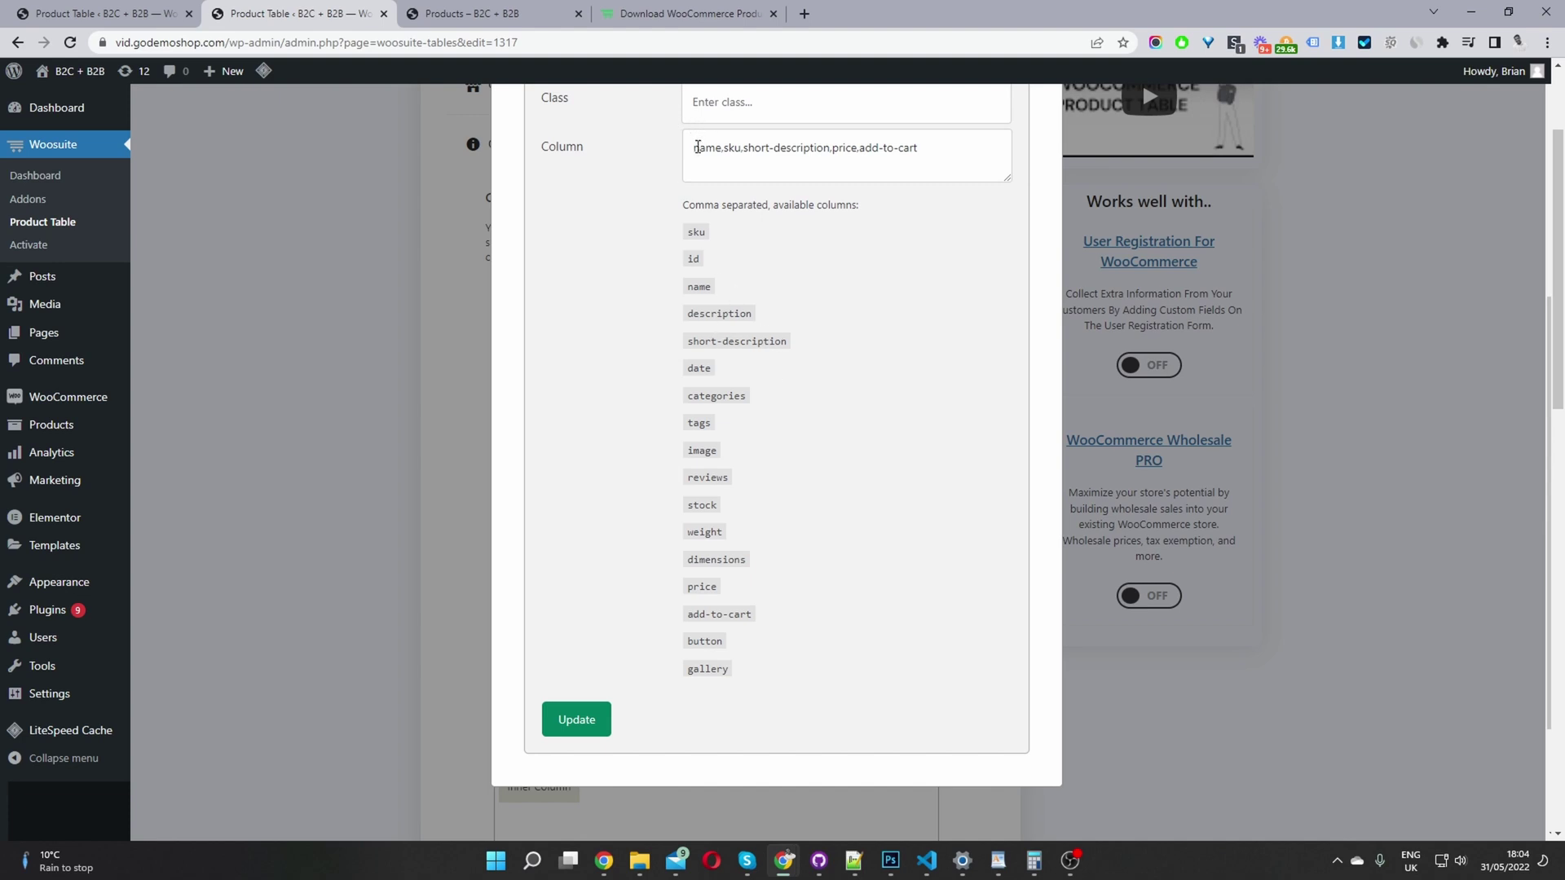
{"action": "left_click_drag", "start_coordinate": [693, 148], "coordinate": [733, 148]}
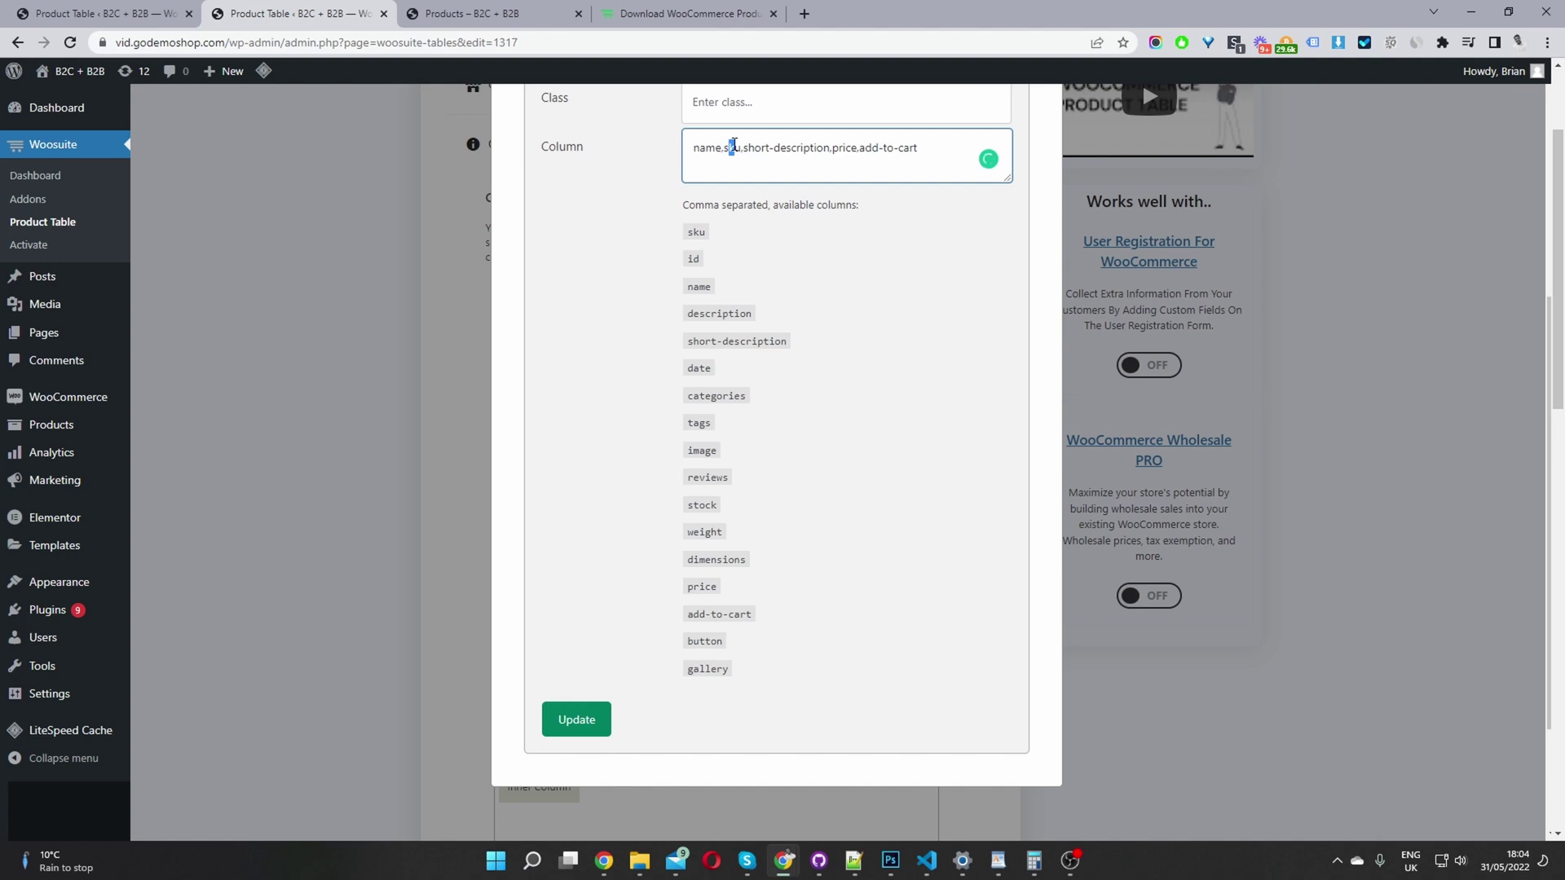
{"action": "left_click_drag", "start_coordinate": [755, 149], "coordinate": [844, 148]}
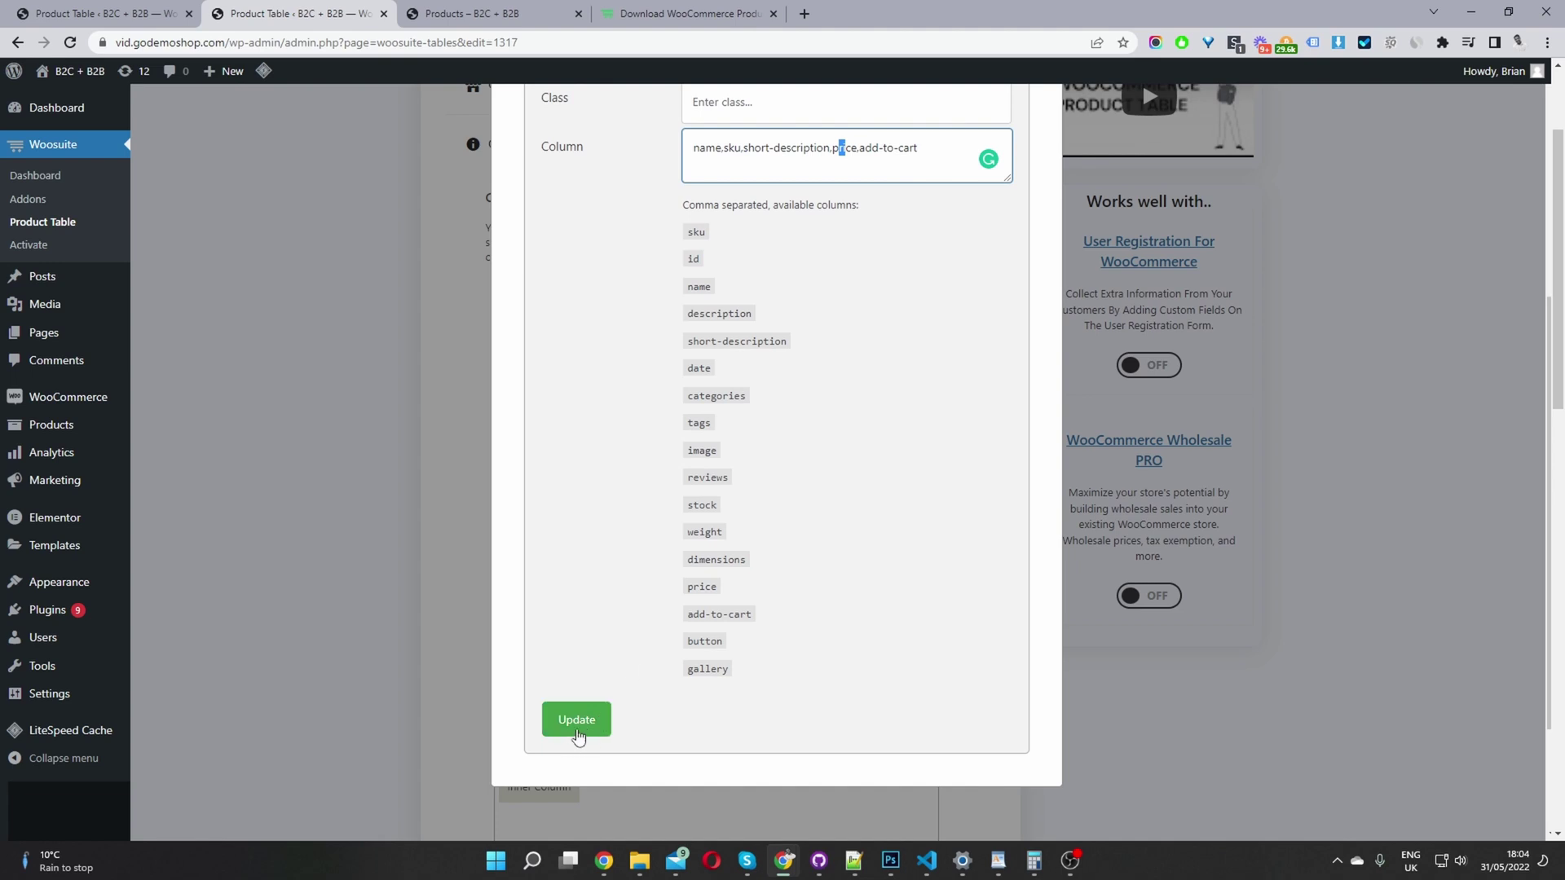
{"action": "left_click", "coordinate": [578, 736]}
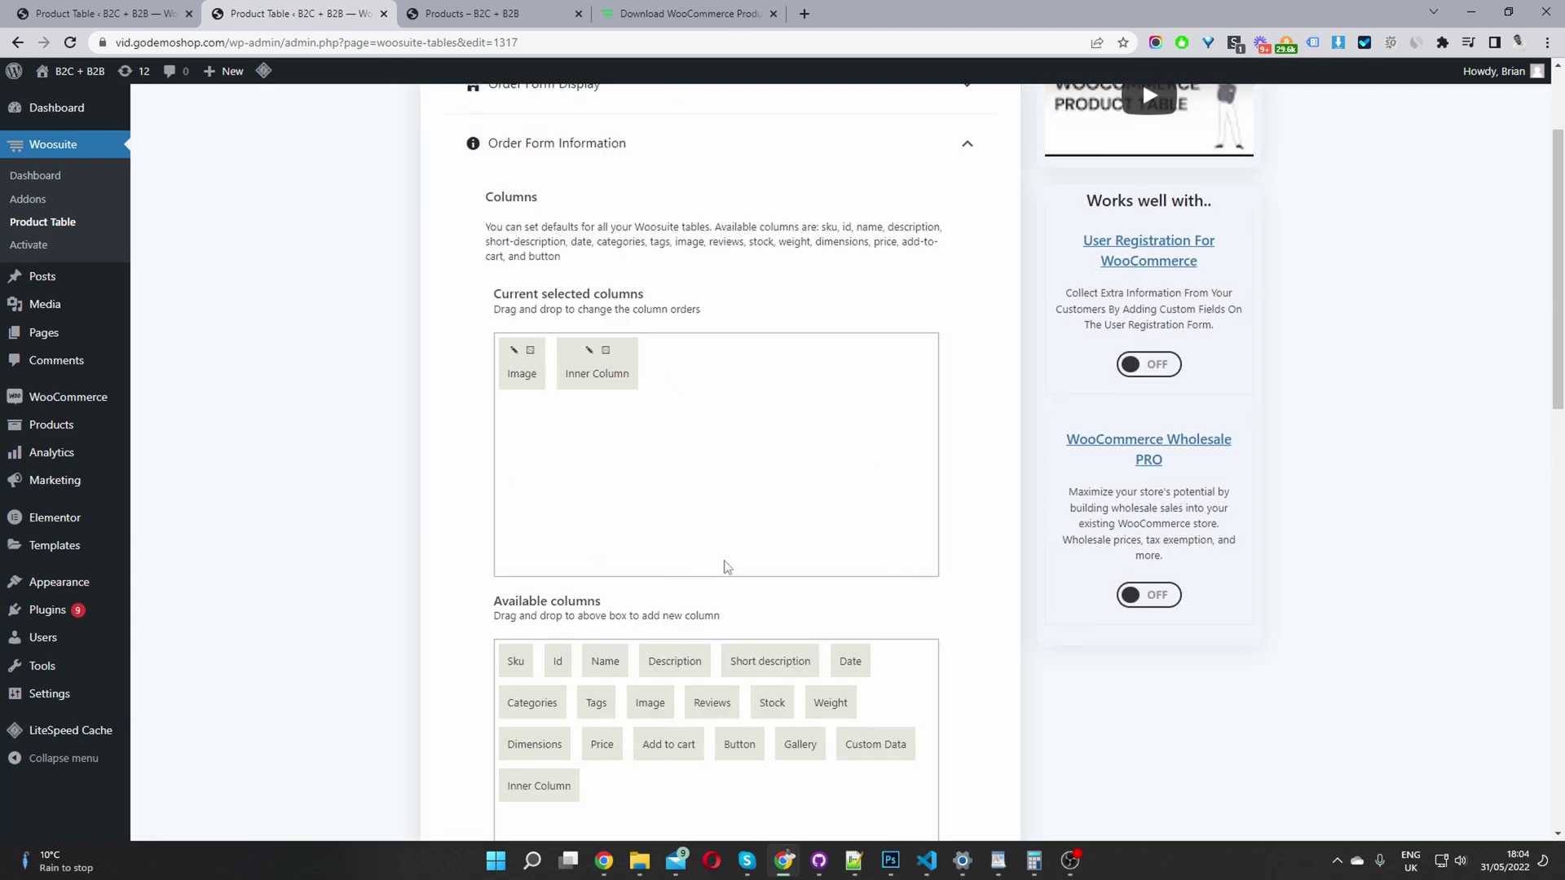
{"action": "scroll", "coordinate": [728, 568], "scroll_direction": "down", "scroll_amount": 2}
{"action": "scroll", "coordinate": [728, 568], "scroll_direction": "down", "scroll_amount": 2}
{"action": "left_click_drag", "start_coordinate": [559, 535], "coordinate": [487, 534]}
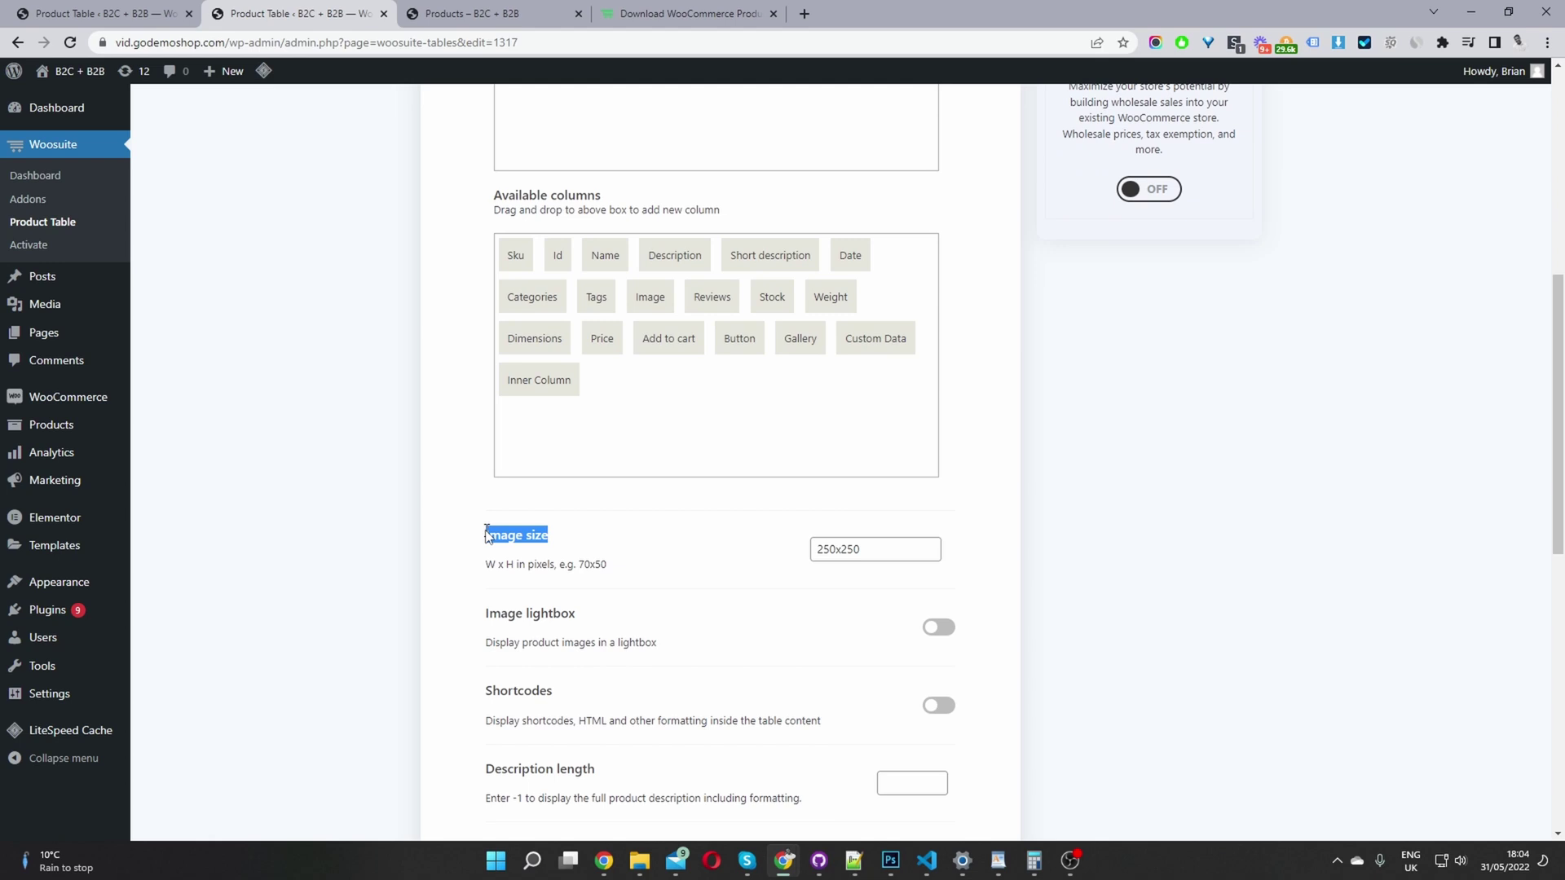
{"action": "left_click_drag", "start_coordinate": [836, 557], "coordinate": [801, 559]}
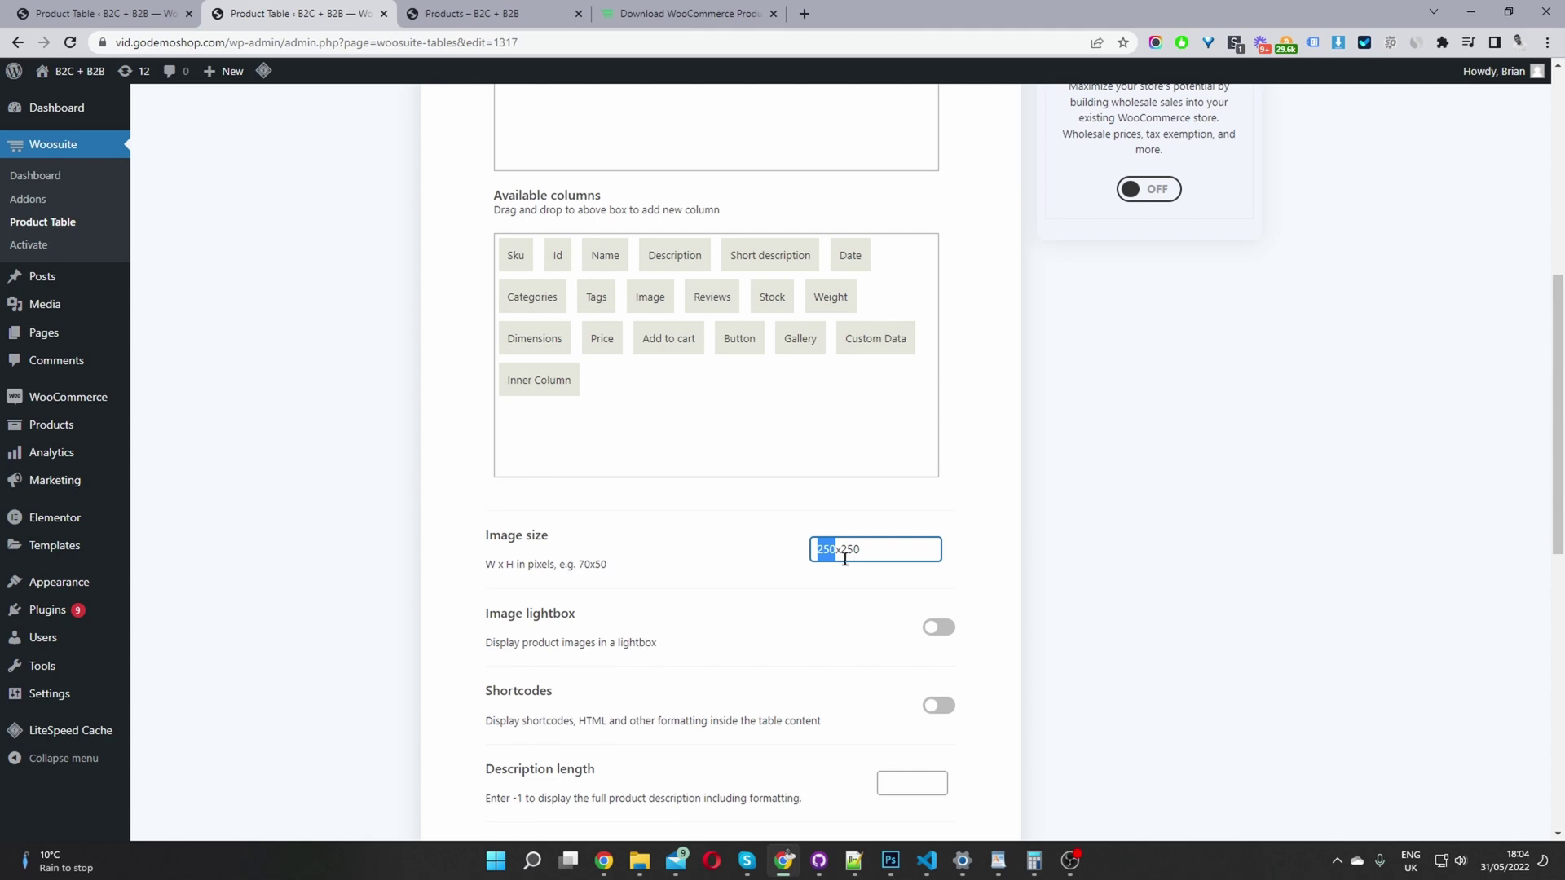
{"action": "scroll", "coordinate": [832, 550], "scroll_direction": "down", "scroll_amount": 2}
{"action": "left_click_drag", "start_coordinate": [860, 386], "coordinate": [803, 376]}
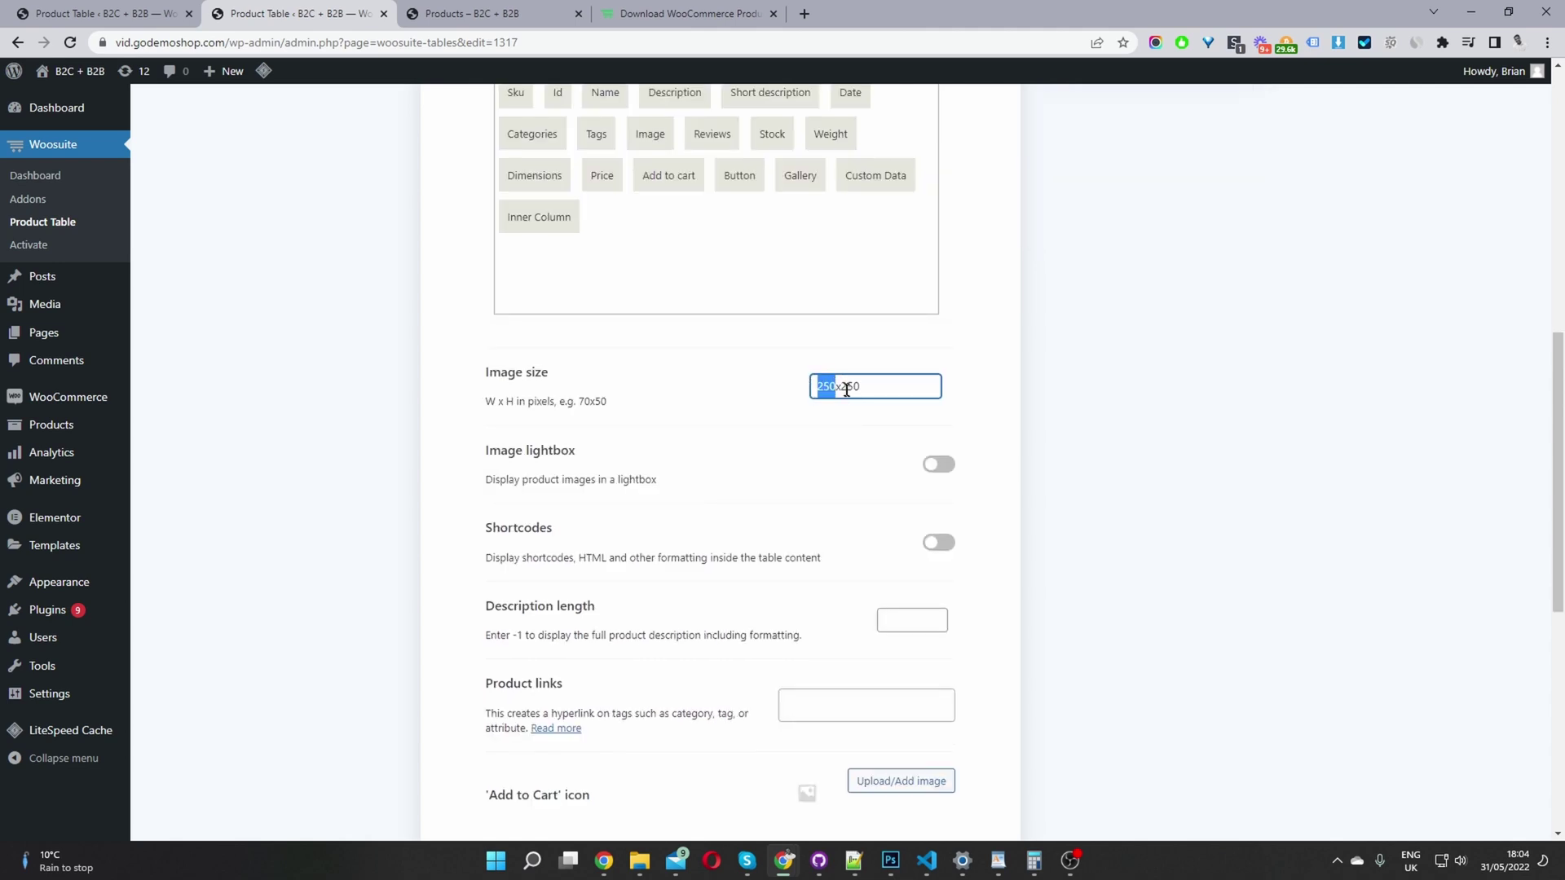
{"action": "scroll", "coordinate": [665, 360], "scroll_direction": "down", "scroll_amount": 1}
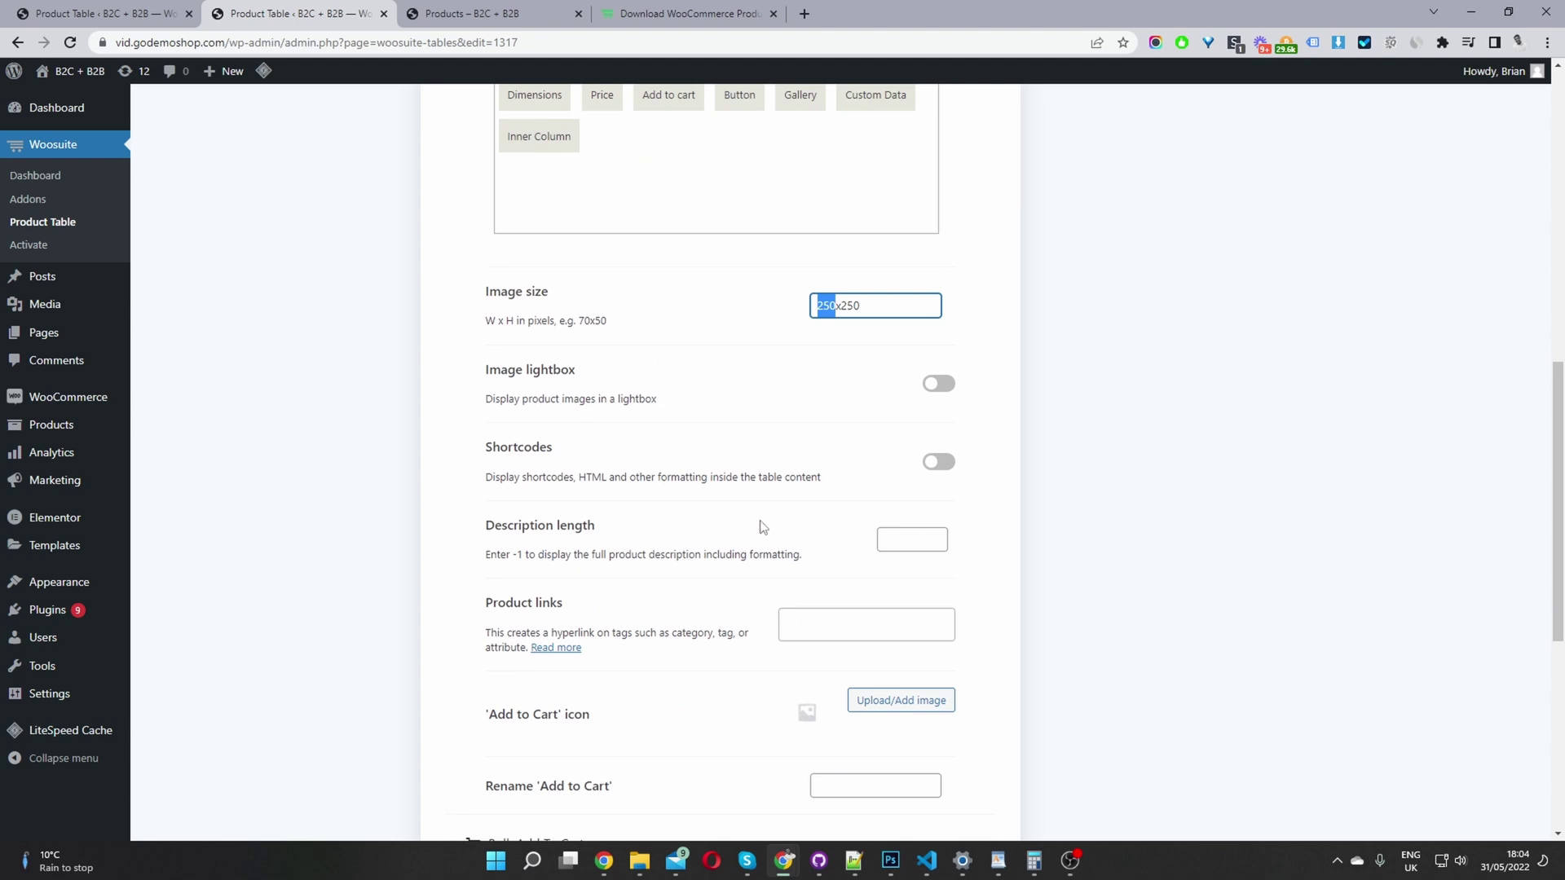
{"action": "scroll", "coordinate": [762, 527], "scroll_direction": "down", "scroll_amount": 4}
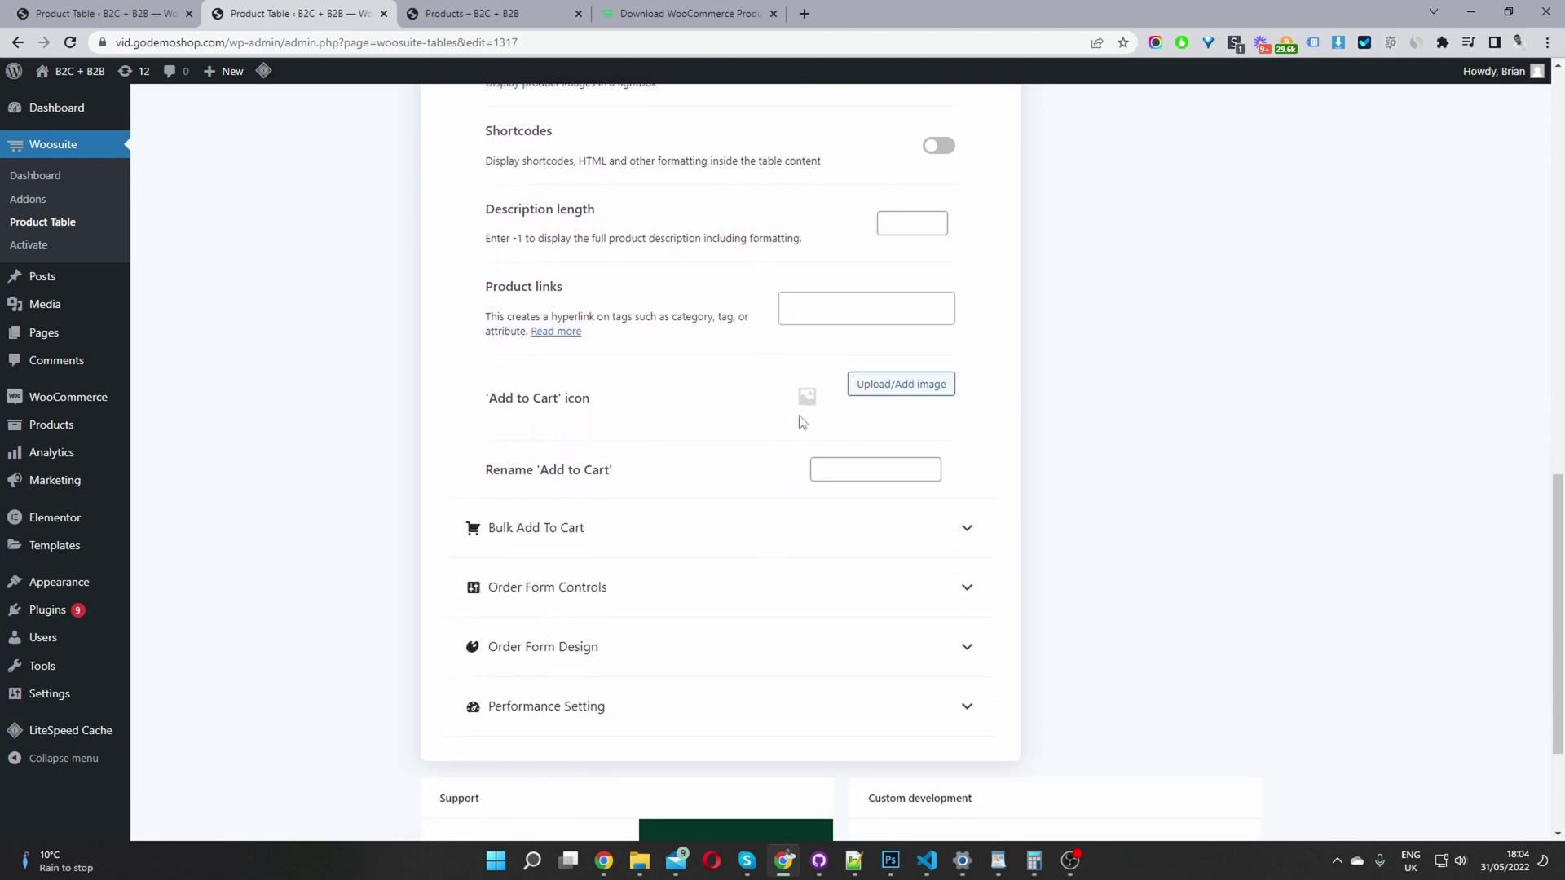
Expand Order Form Controls and keep the product condition as Stock Status is In Stock.
{"action": "left_click", "coordinate": [573, 590]}
{"action": "scroll", "coordinate": [622, 570], "scroll_direction": "down", "scroll_amount": 4}
{"action": "scroll", "coordinate": [936, 413], "scroll_direction": "up", "scroll_amount": 10}
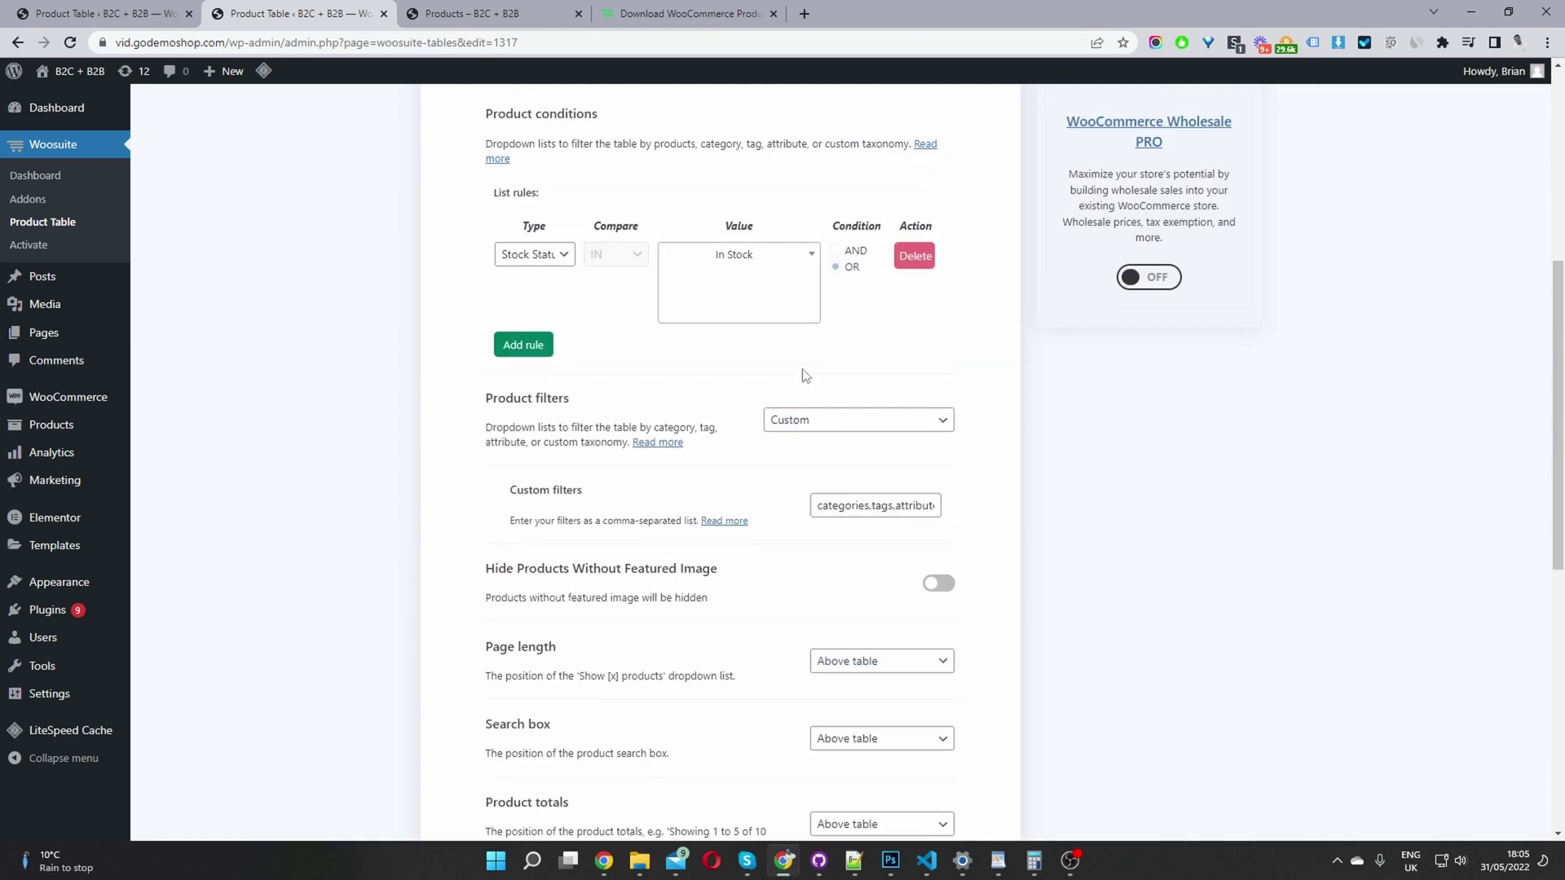
{"action": "scroll", "coordinate": [805, 375], "scroll_direction": "up", "scroll_amount": 1}
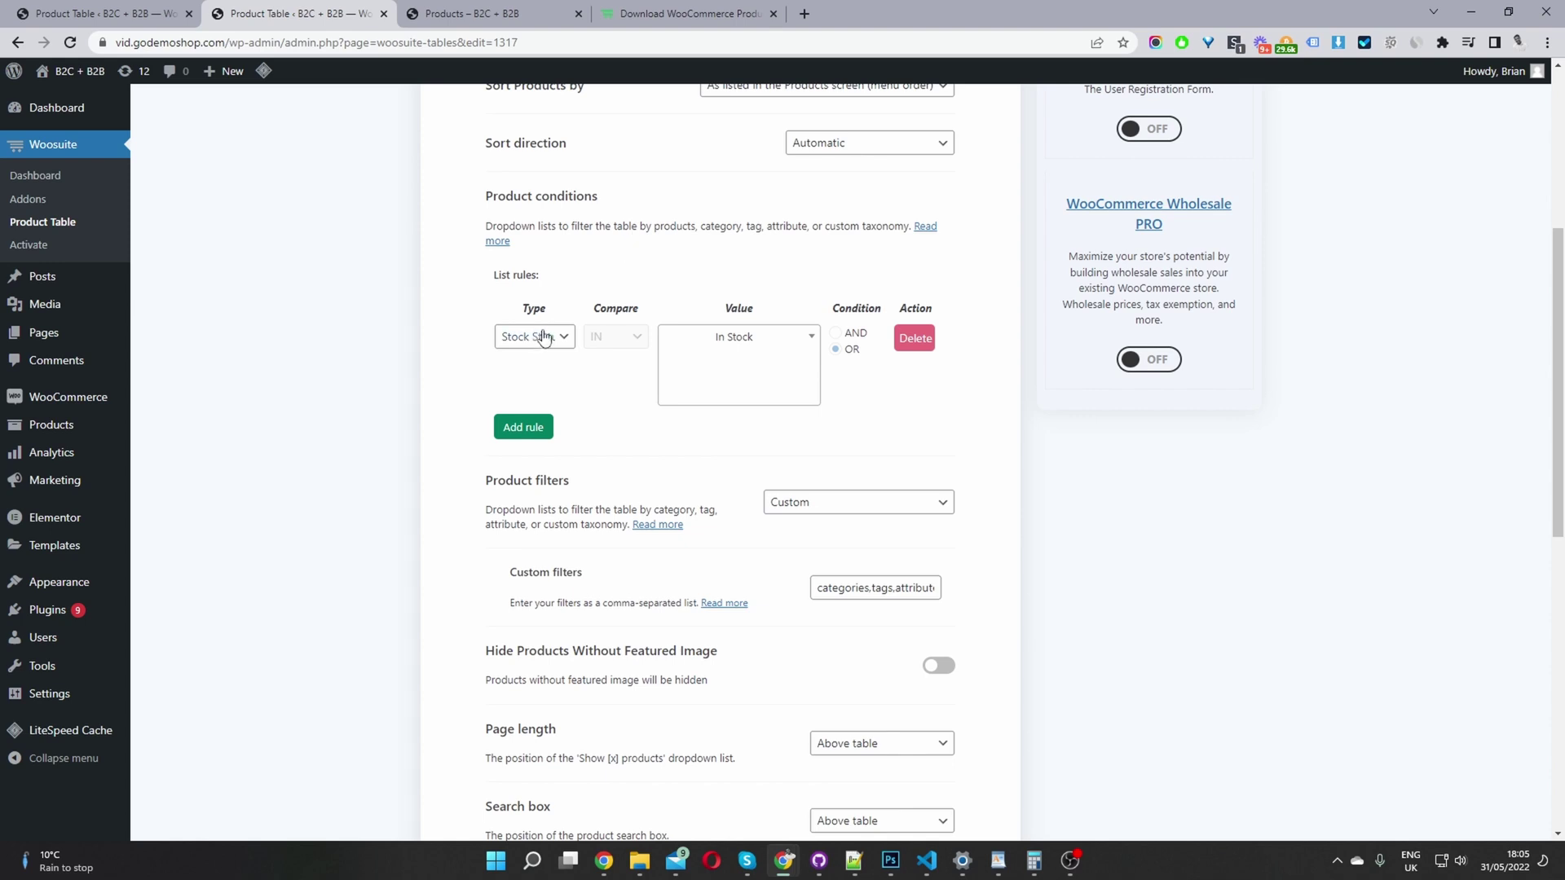
{"action": "left_click", "coordinate": [546, 337]}
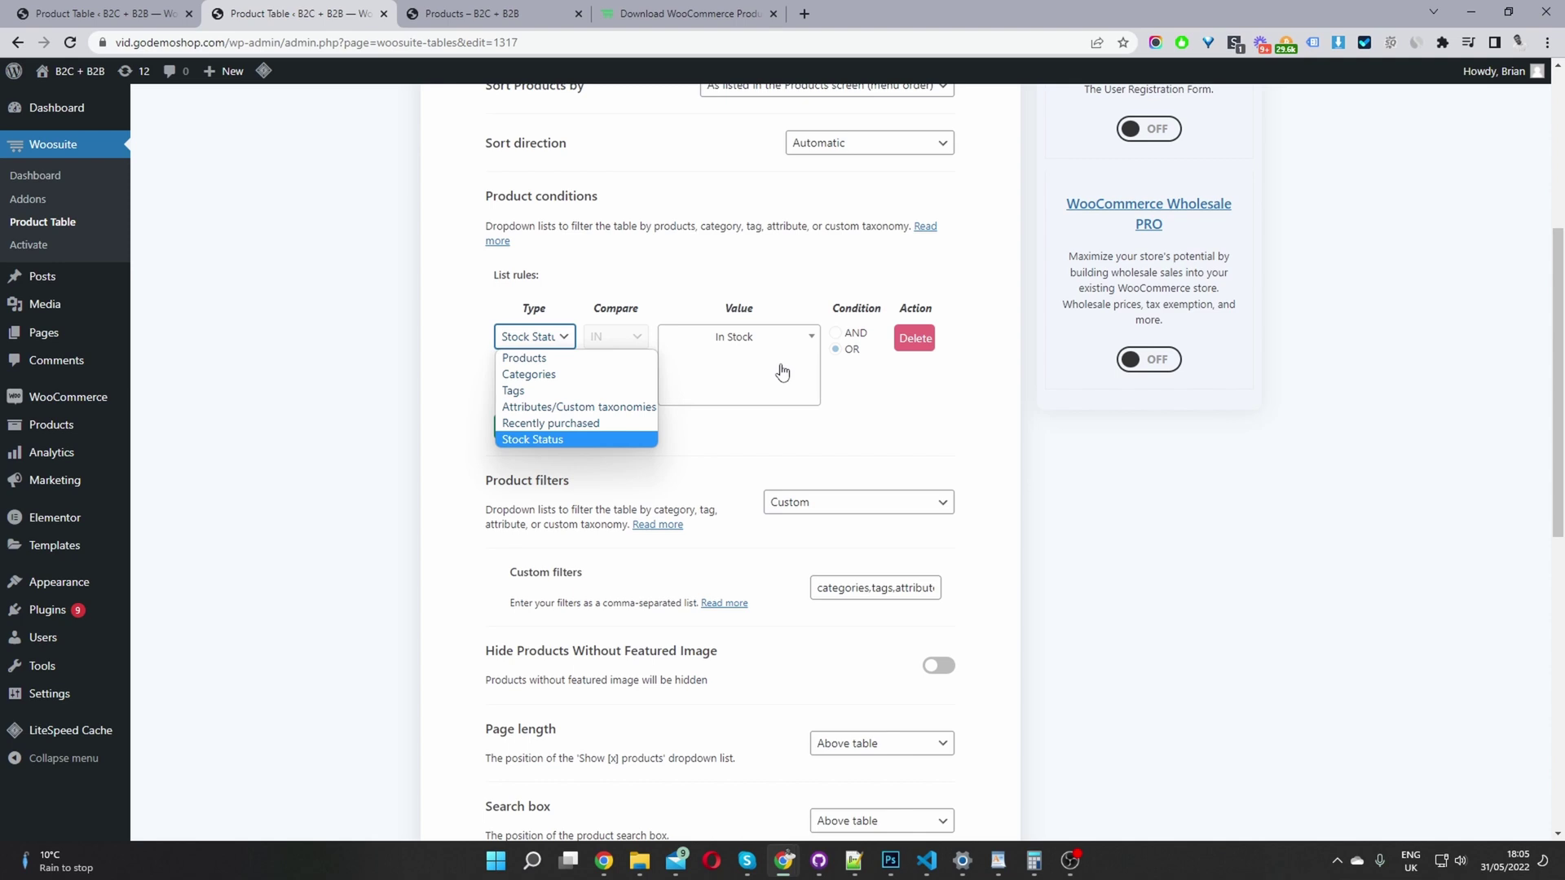
{"action": "left_click", "coordinate": [889, 407]}
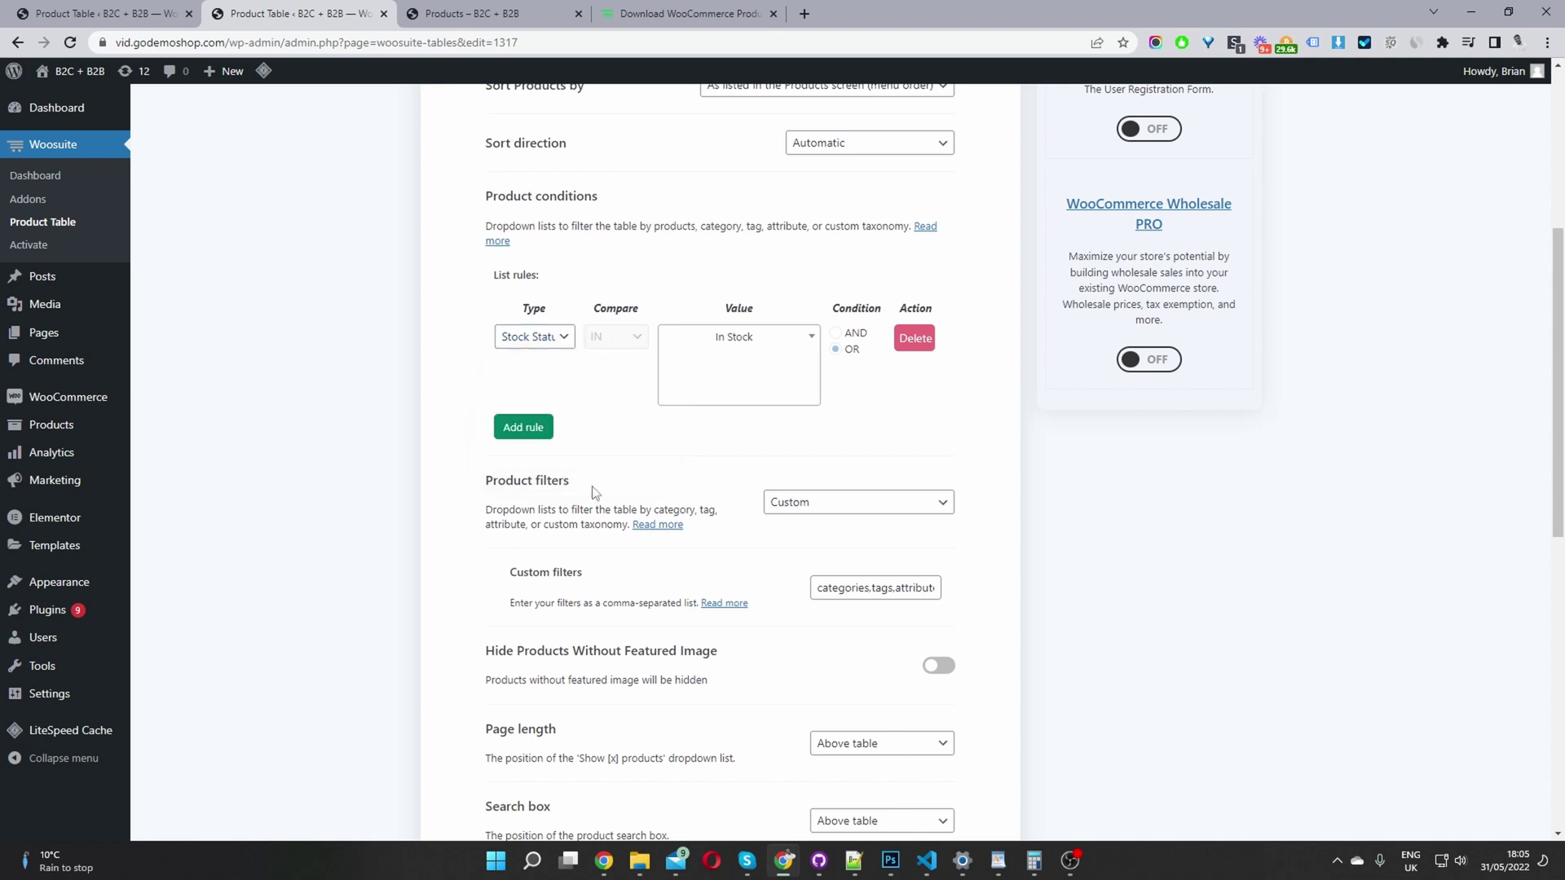
{"action": "left_click_drag", "start_coordinate": [570, 483], "coordinate": [492, 475]}
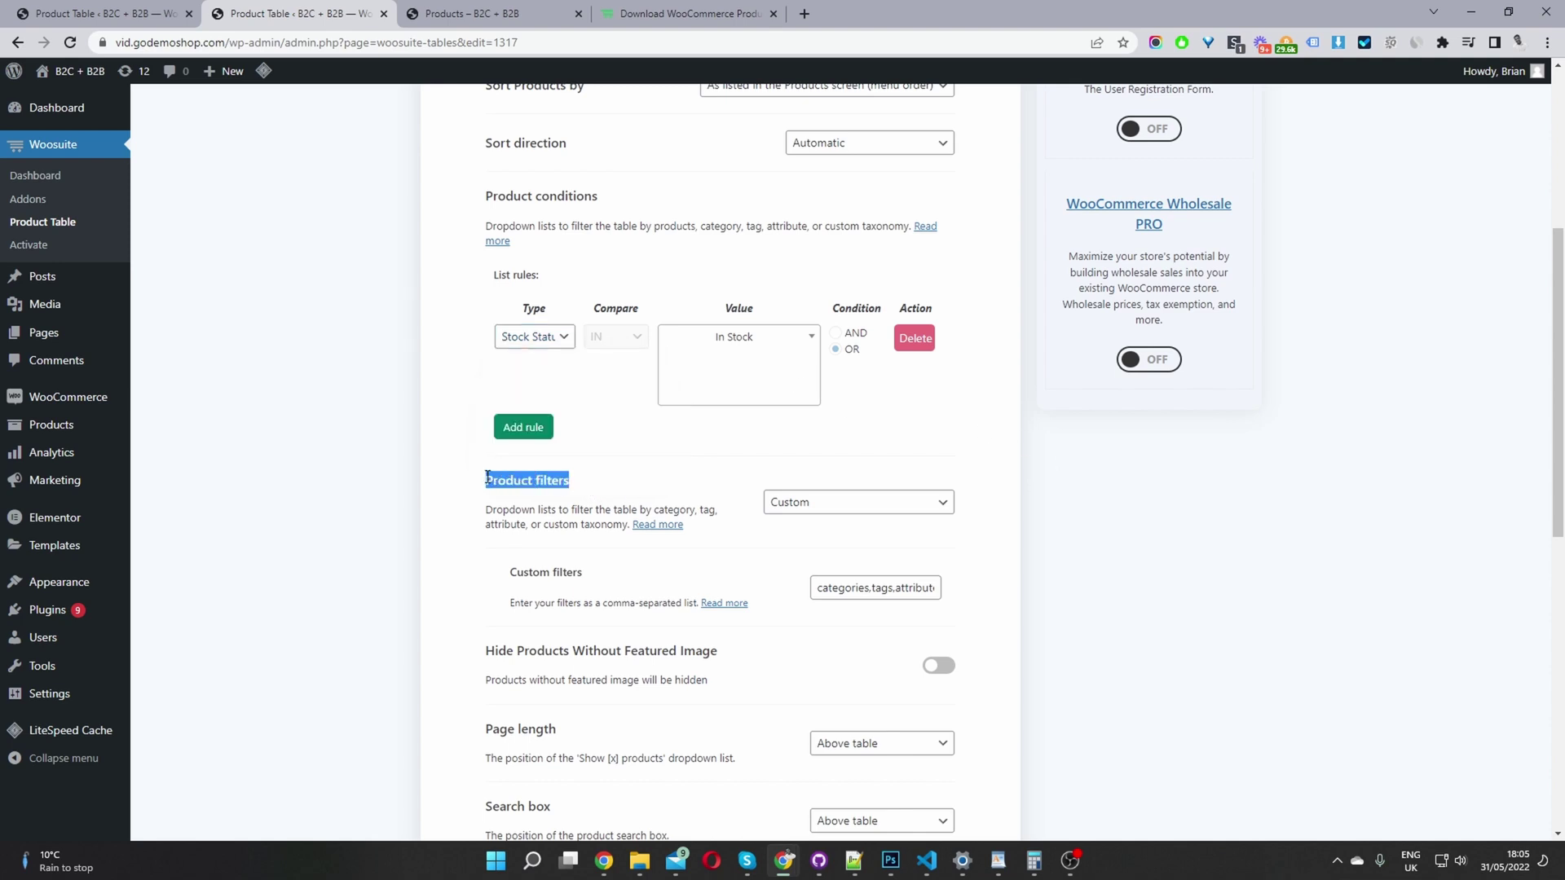
{"action": "left_click", "coordinate": [824, 503]}
{"action": "left_click", "coordinate": [820, 556]}
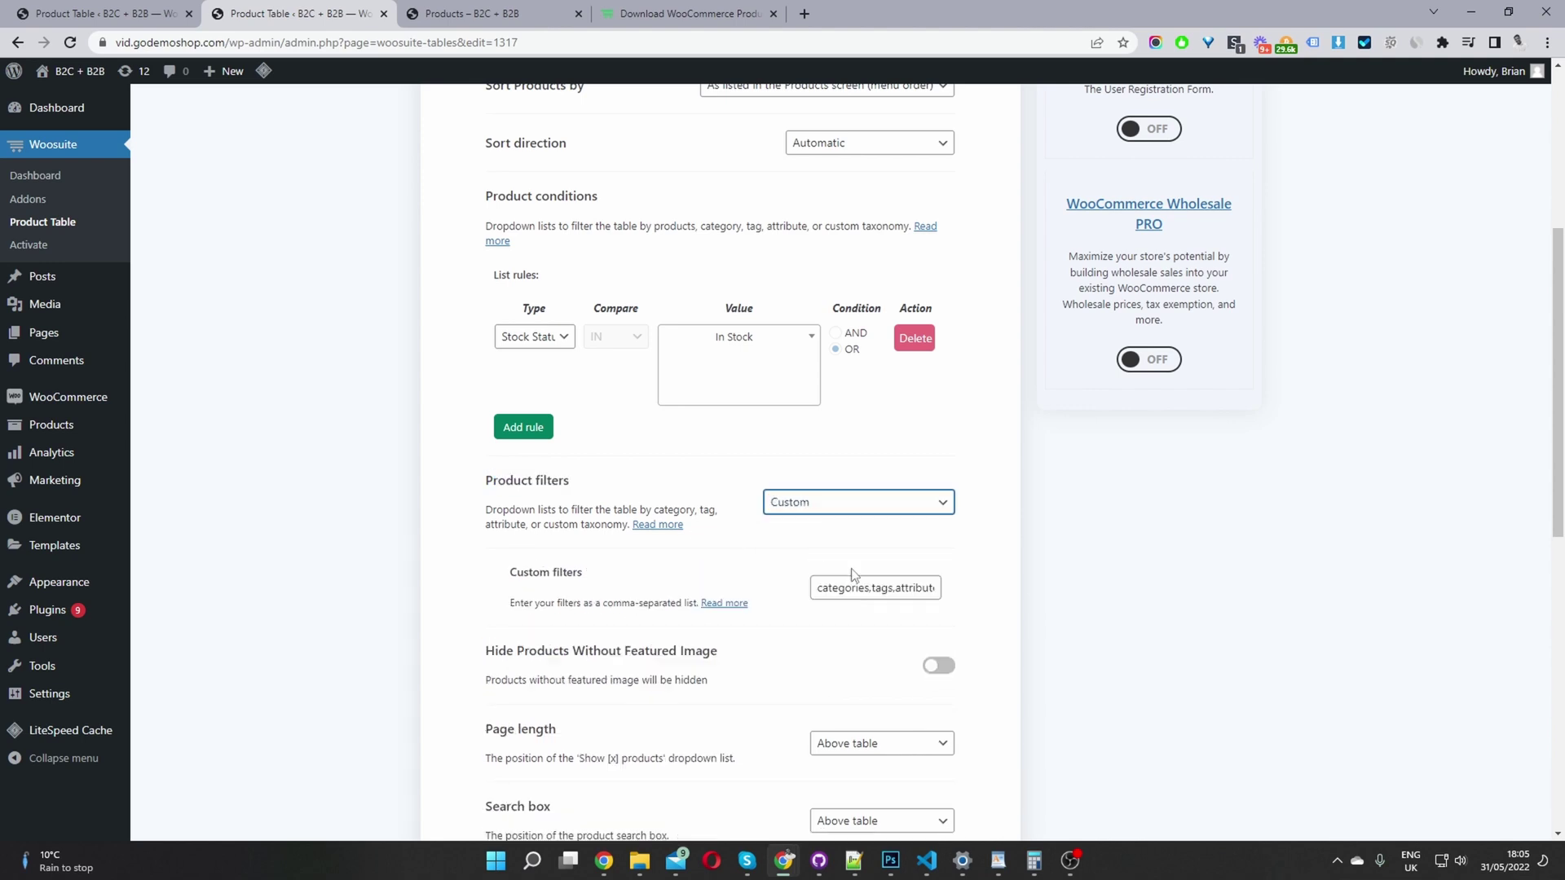
{"action": "left_click_drag", "start_coordinate": [831, 588], "coordinate": [858, 589]}
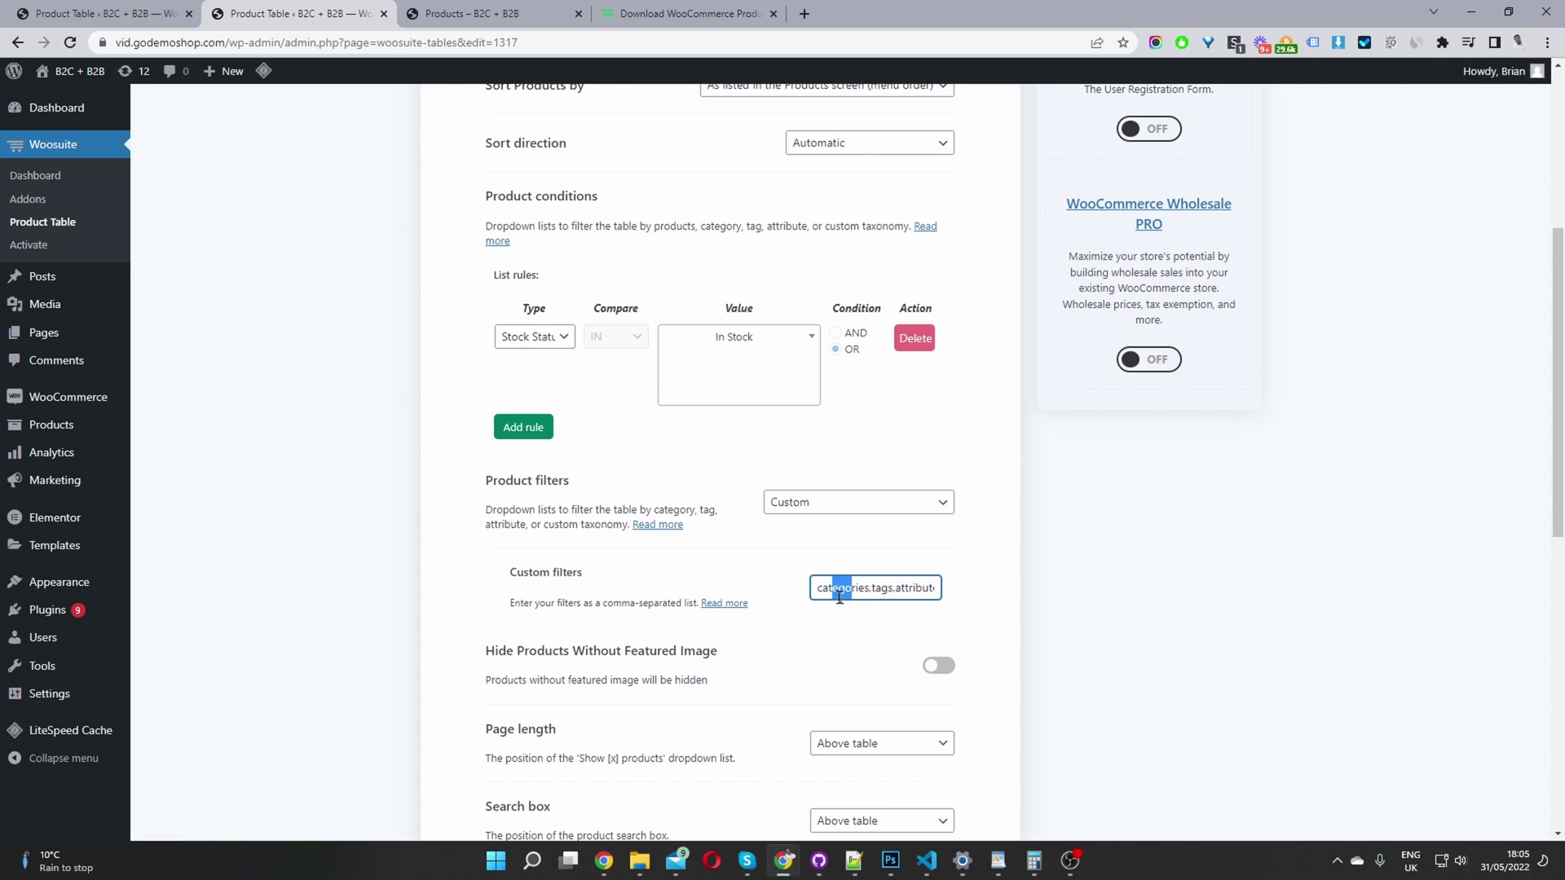
{"action": "left_click_drag", "start_coordinate": [819, 588], "coordinate": [871, 585]}
{"action": "left_click_drag", "start_coordinate": [874, 591], "coordinate": [906, 593]}
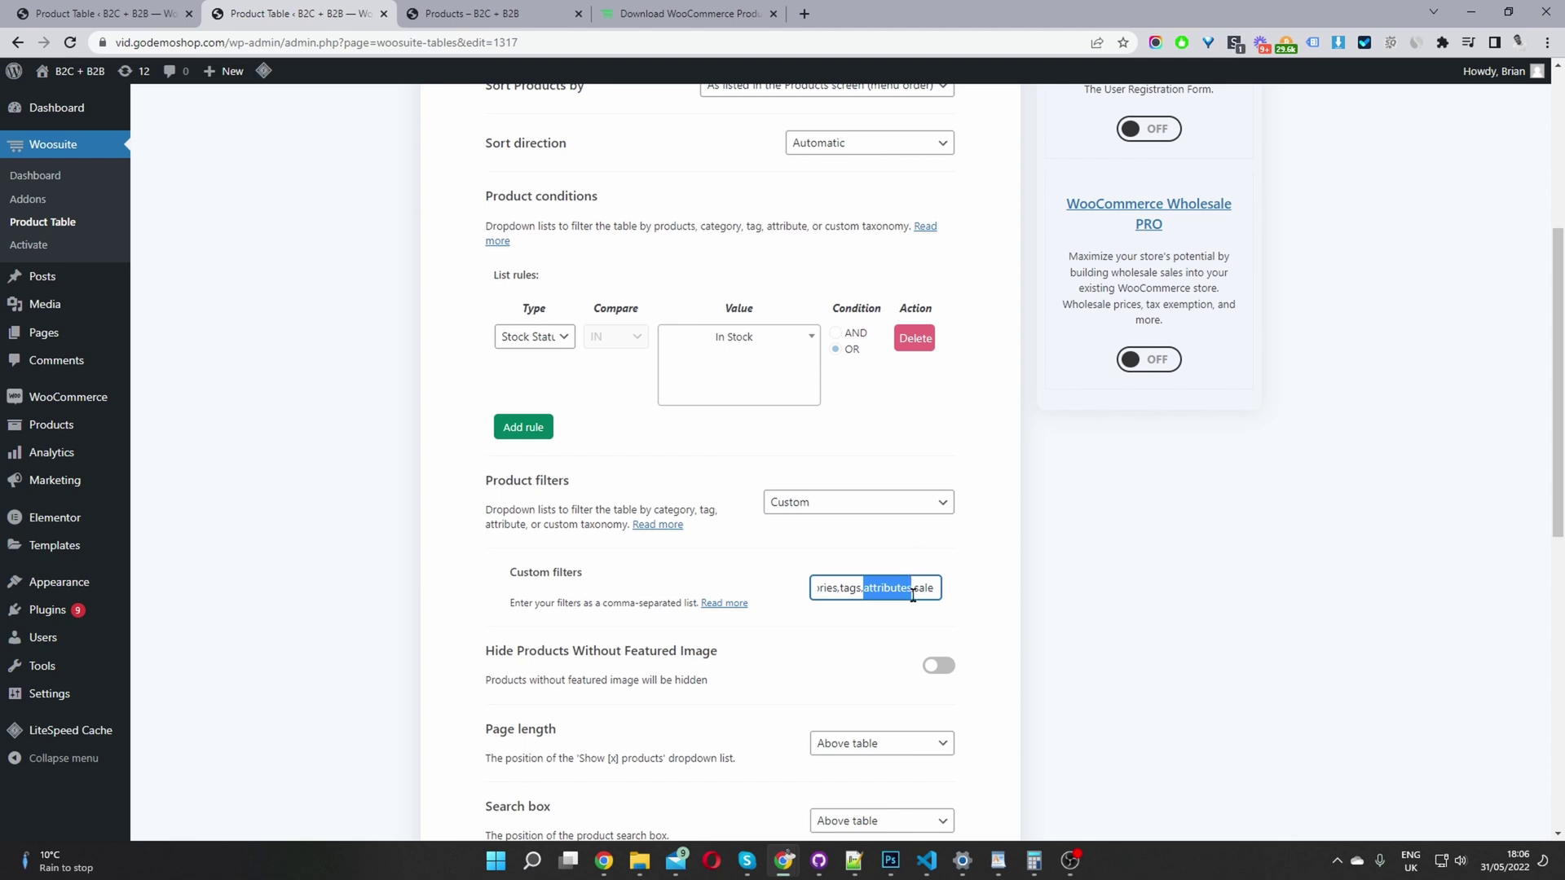
{"action": "left_click_drag", "start_coordinate": [915, 589], "coordinate": [925, 589]}
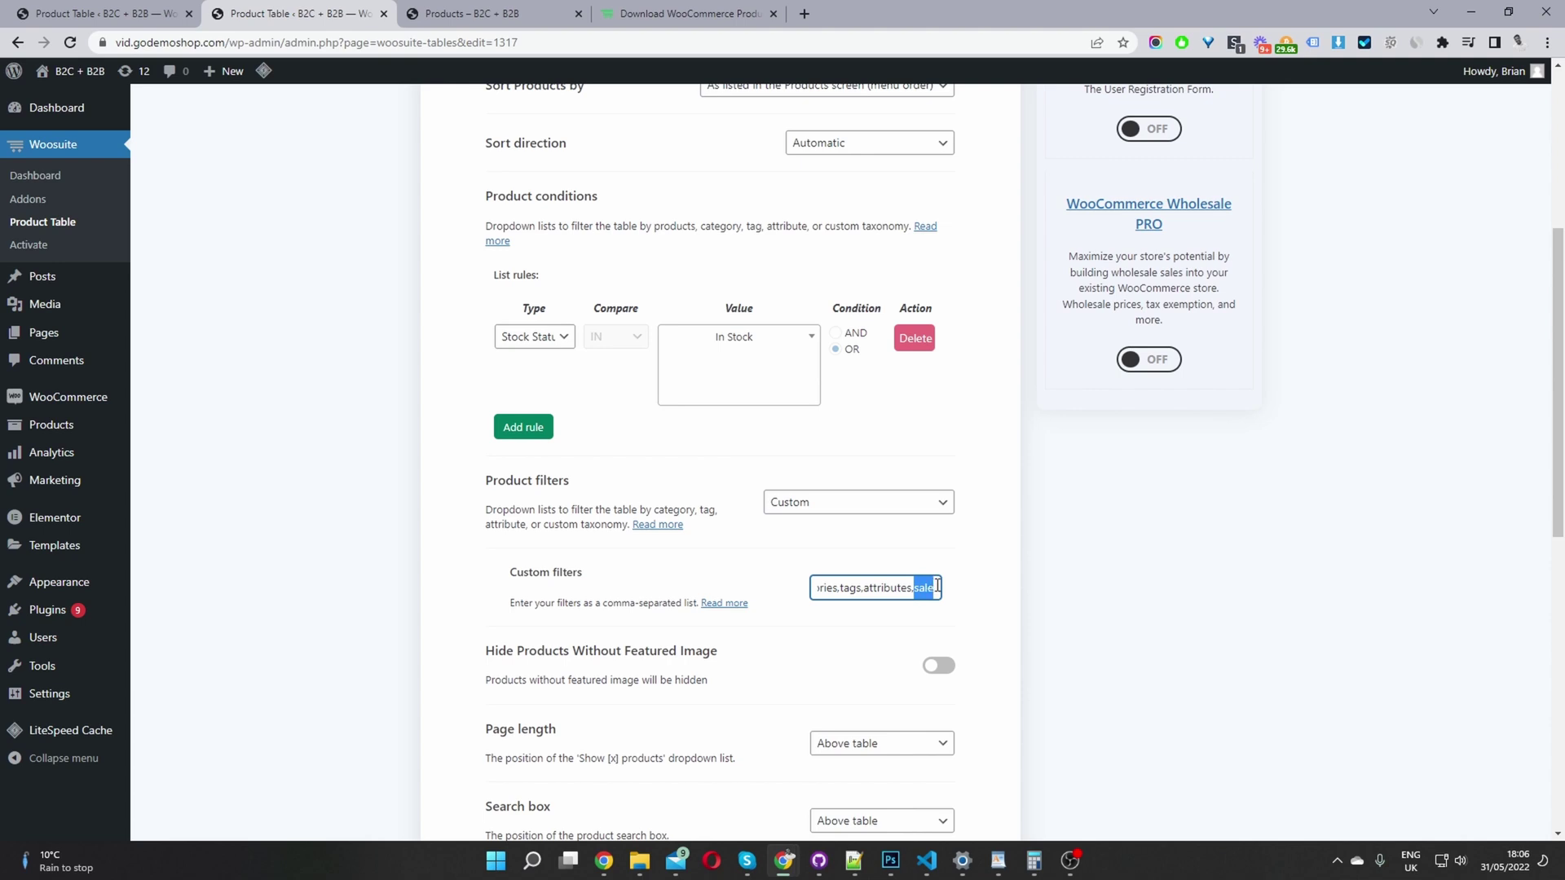
{"action": "scroll", "coordinate": [927, 585], "scroll_direction": "down", "scroll_amount": 8}
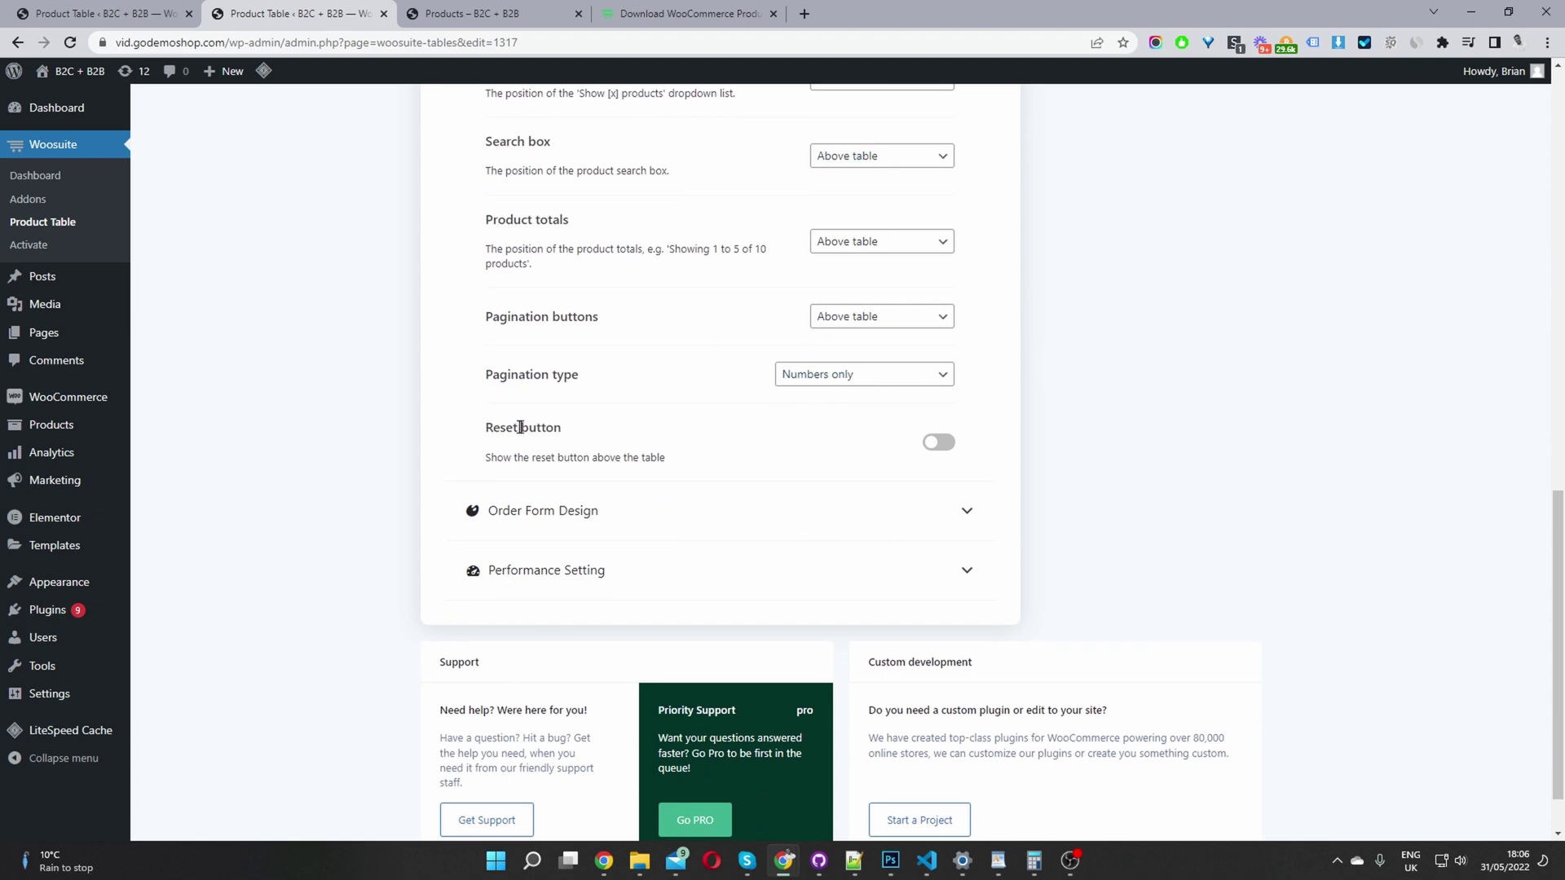
Turn on the Reset button, then review Order Form Design's Default design and custom CSS.
{"action": "left_click", "coordinate": [945, 445]}
{"action": "left_click", "coordinate": [574, 513]}
{"action": "scroll", "coordinate": [856, 468], "scroll_direction": "up", "scroll_amount": 3}
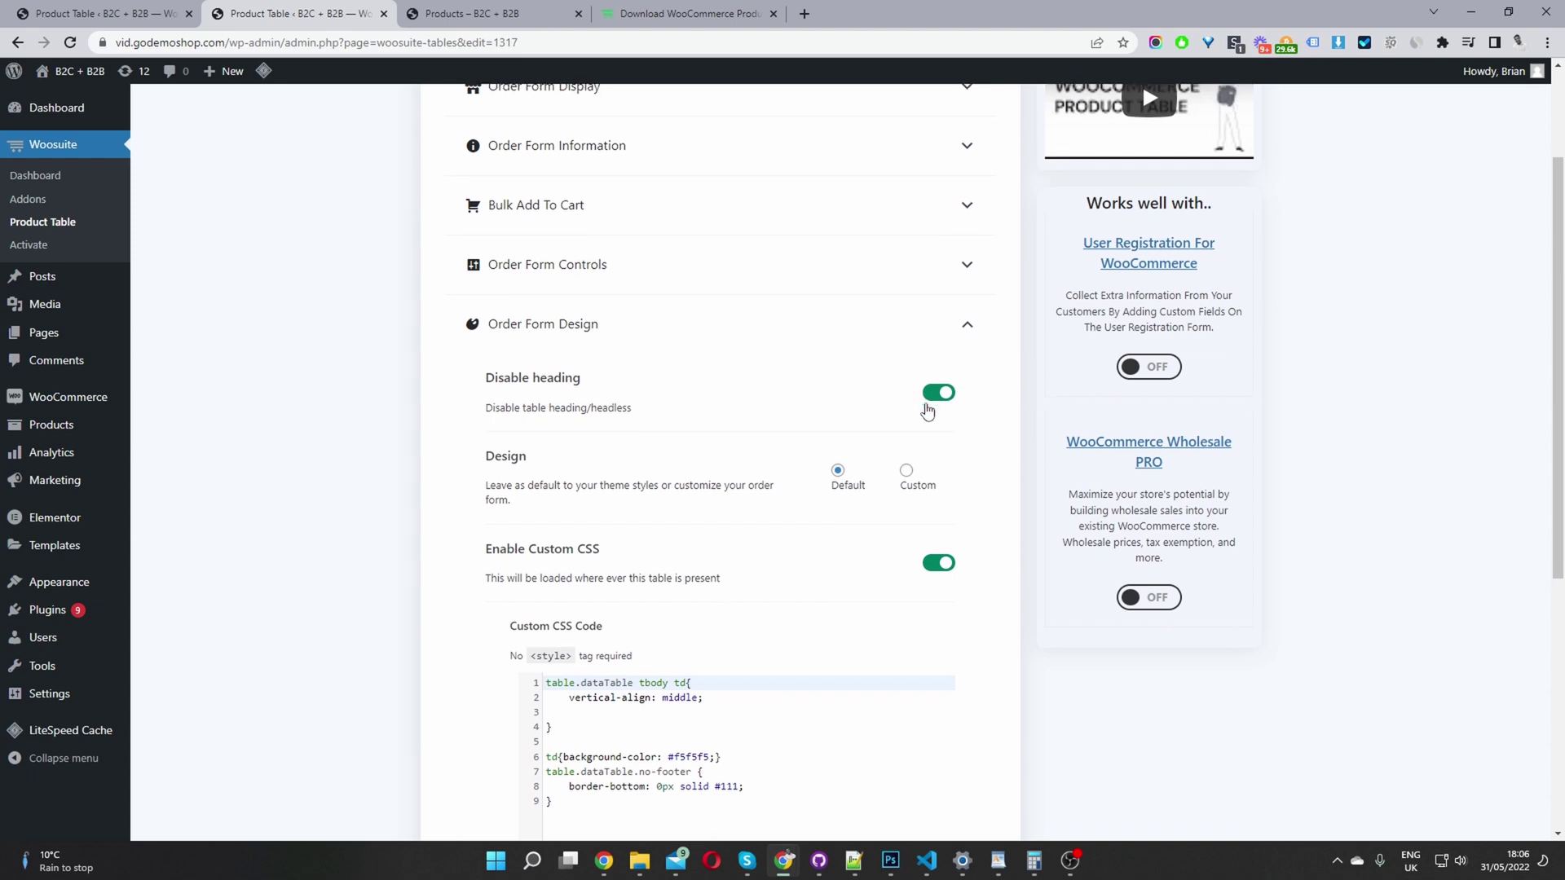
{"action": "scroll", "coordinate": [926, 409], "scroll_direction": "down", "scroll_amount": 2}
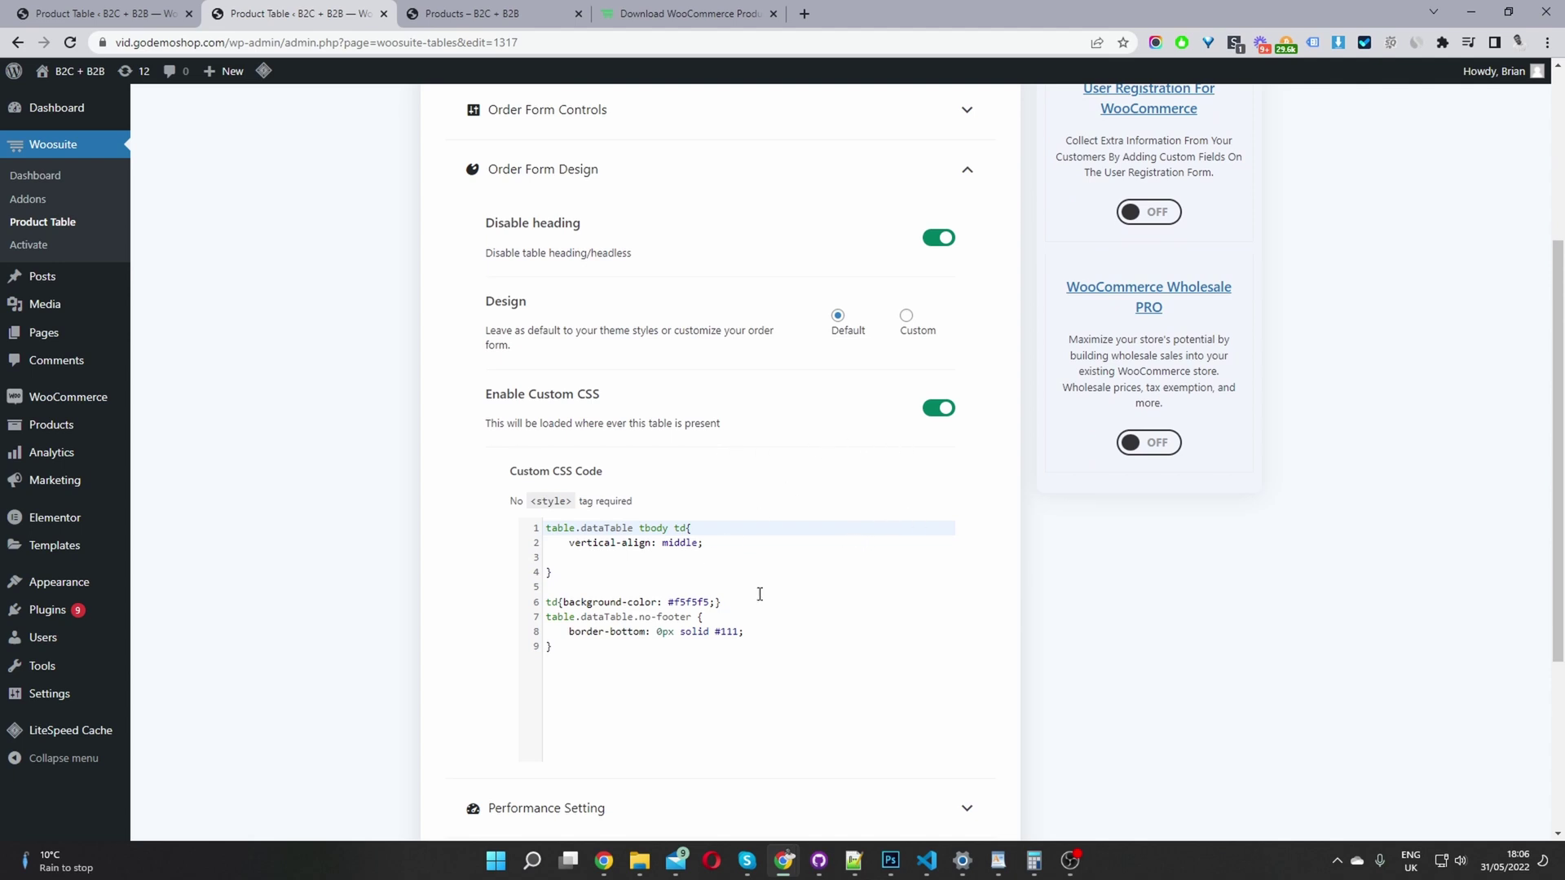
{"action": "scroll", "coordinate": [760, 595], "scroll_direction": "down", "scroll_amount": 4}
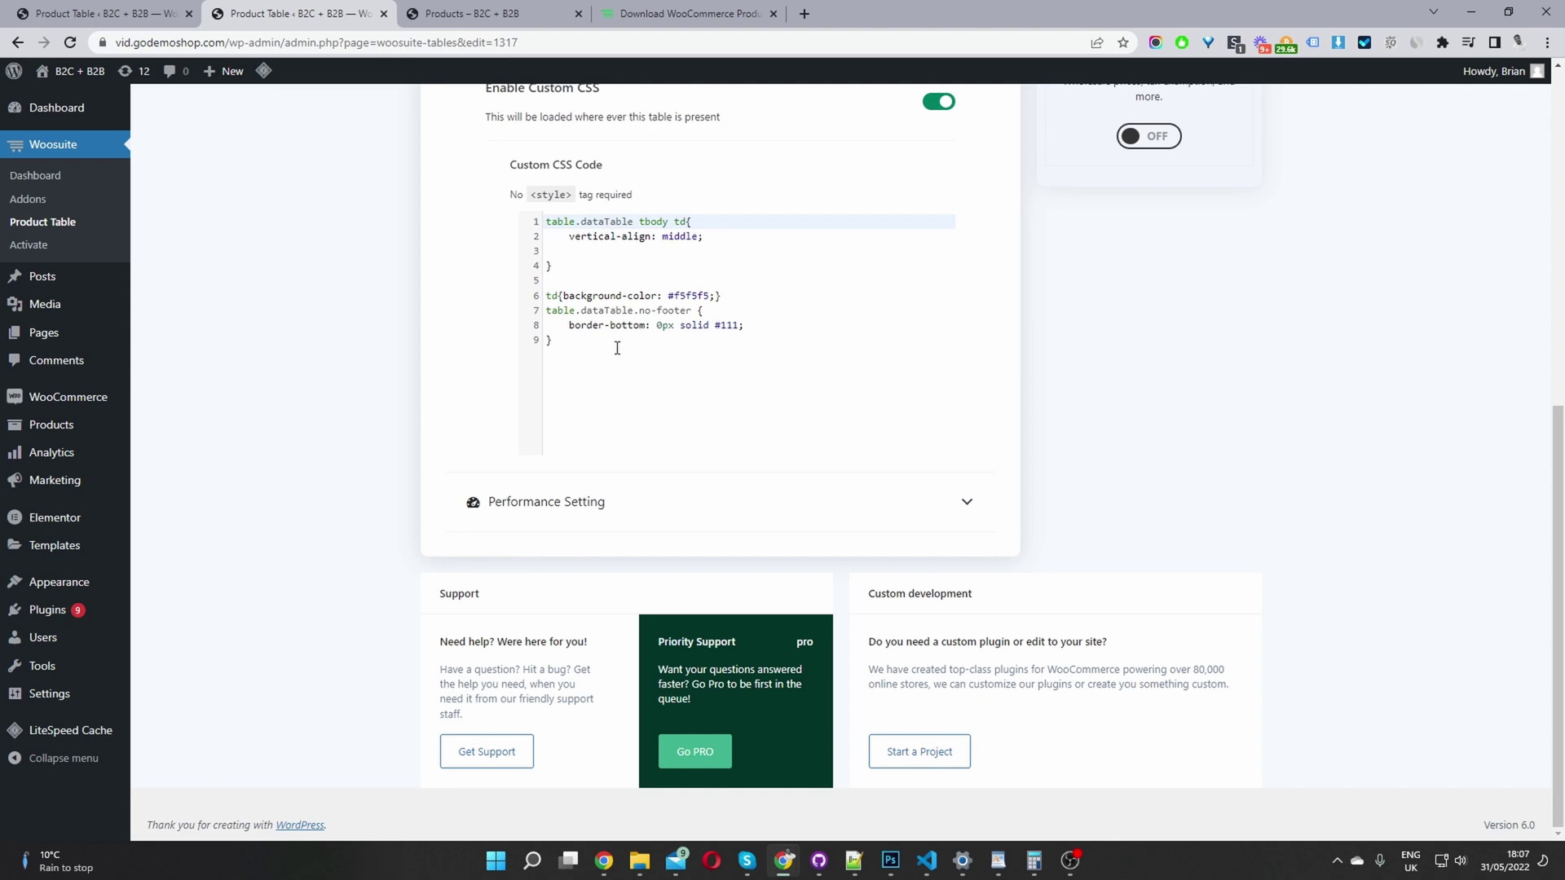
{"action": "scroll", "coordinate": [807, 454], "scroll_direction": "up", "scroll_amount": 10}
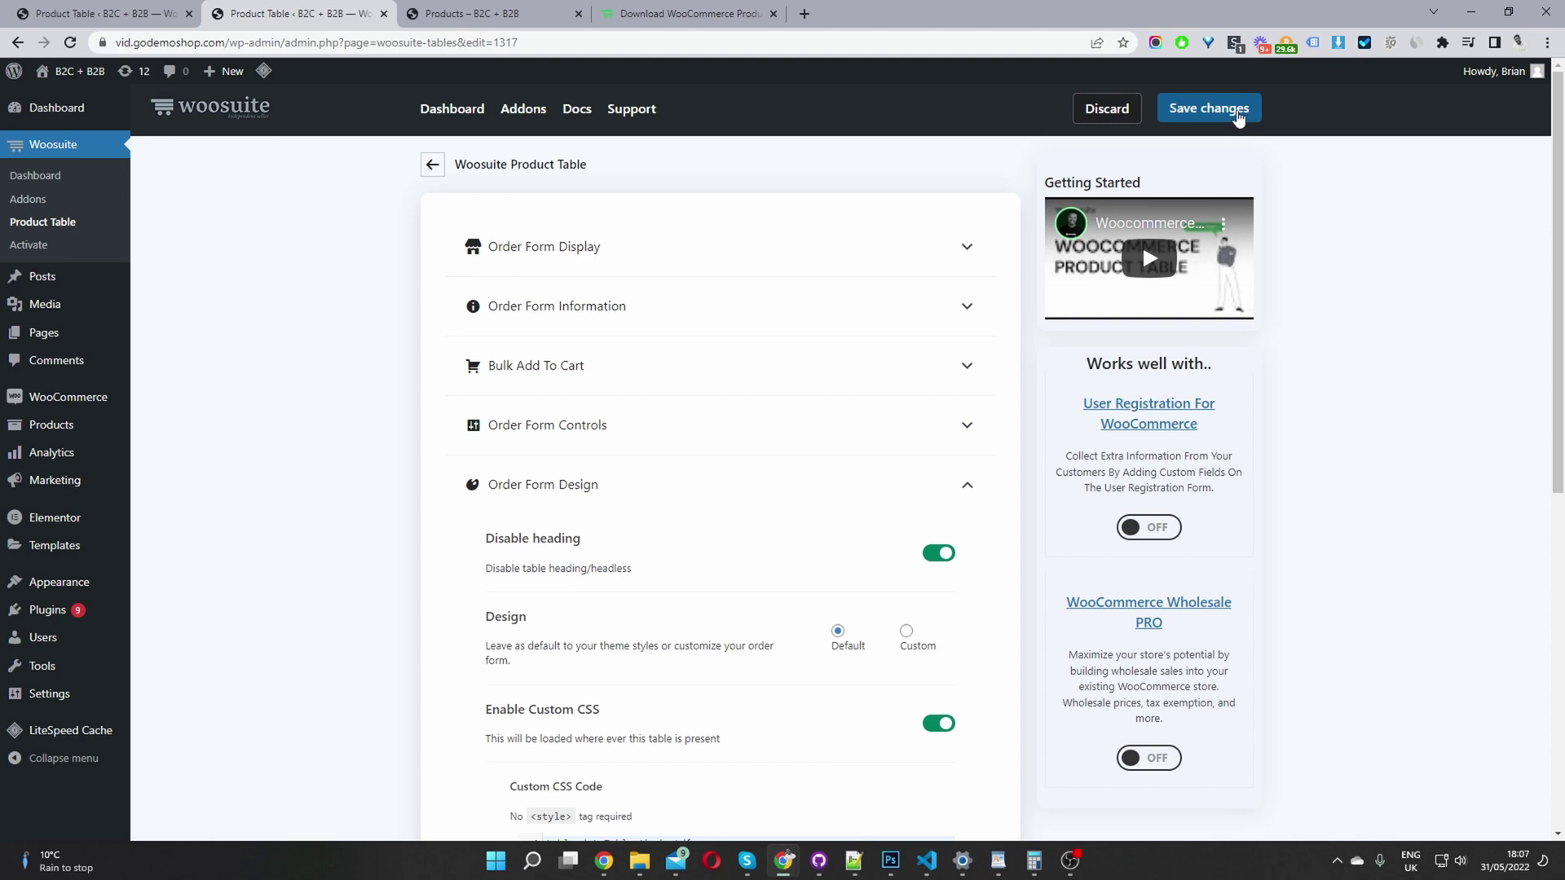
Save the table, then keep 'shop page category filter' as the Shop pages table and save.
{"action": "left_click", "coordinate": [1238, 116]}
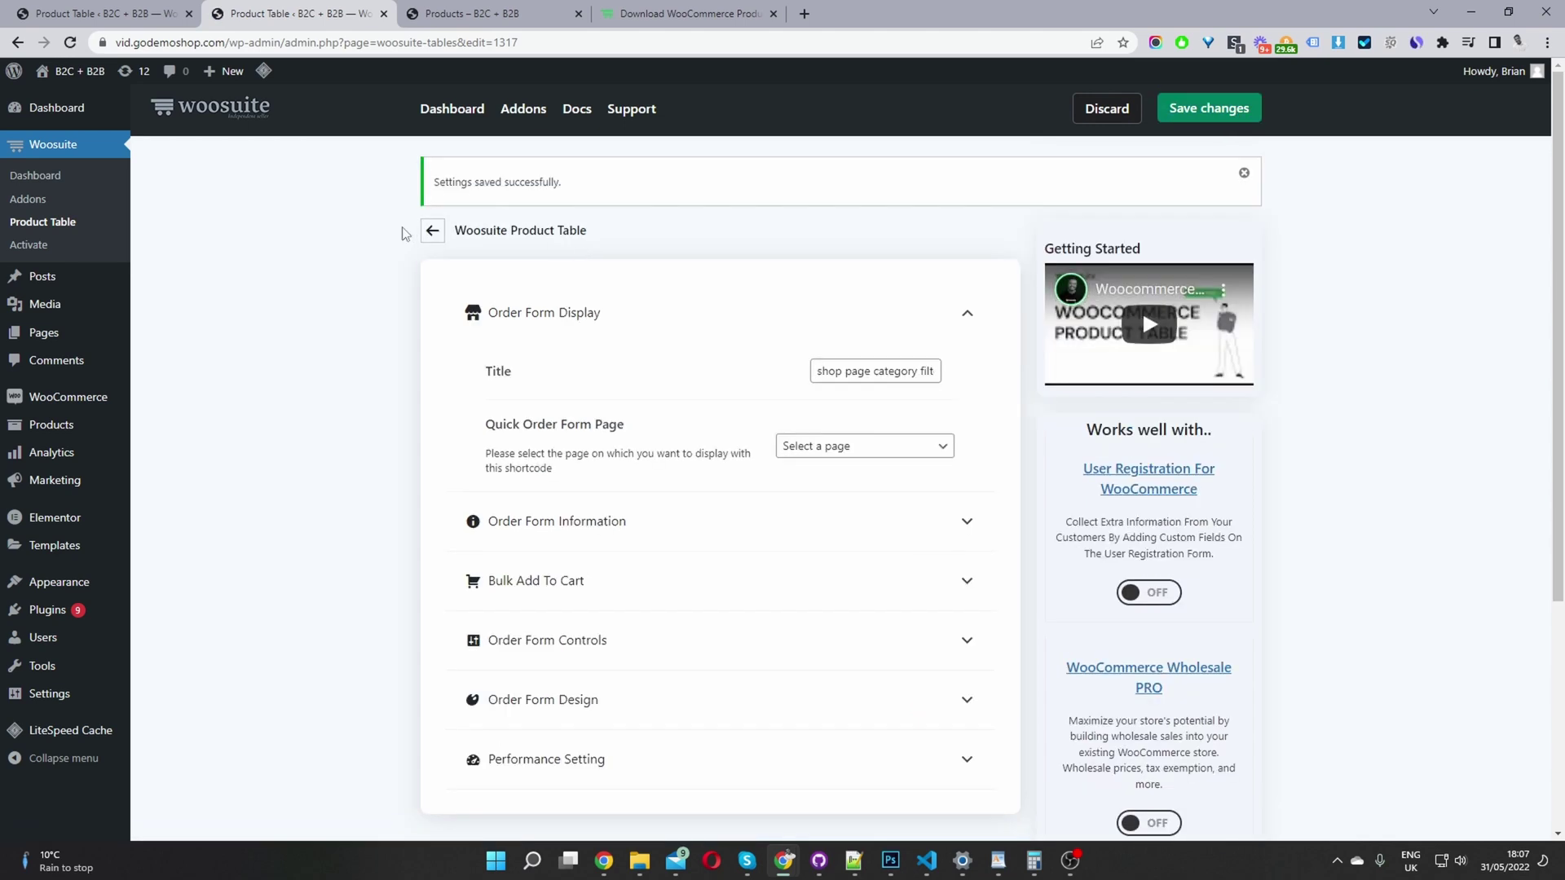
{"action": "left_click", "coordinate": [432, 232]}
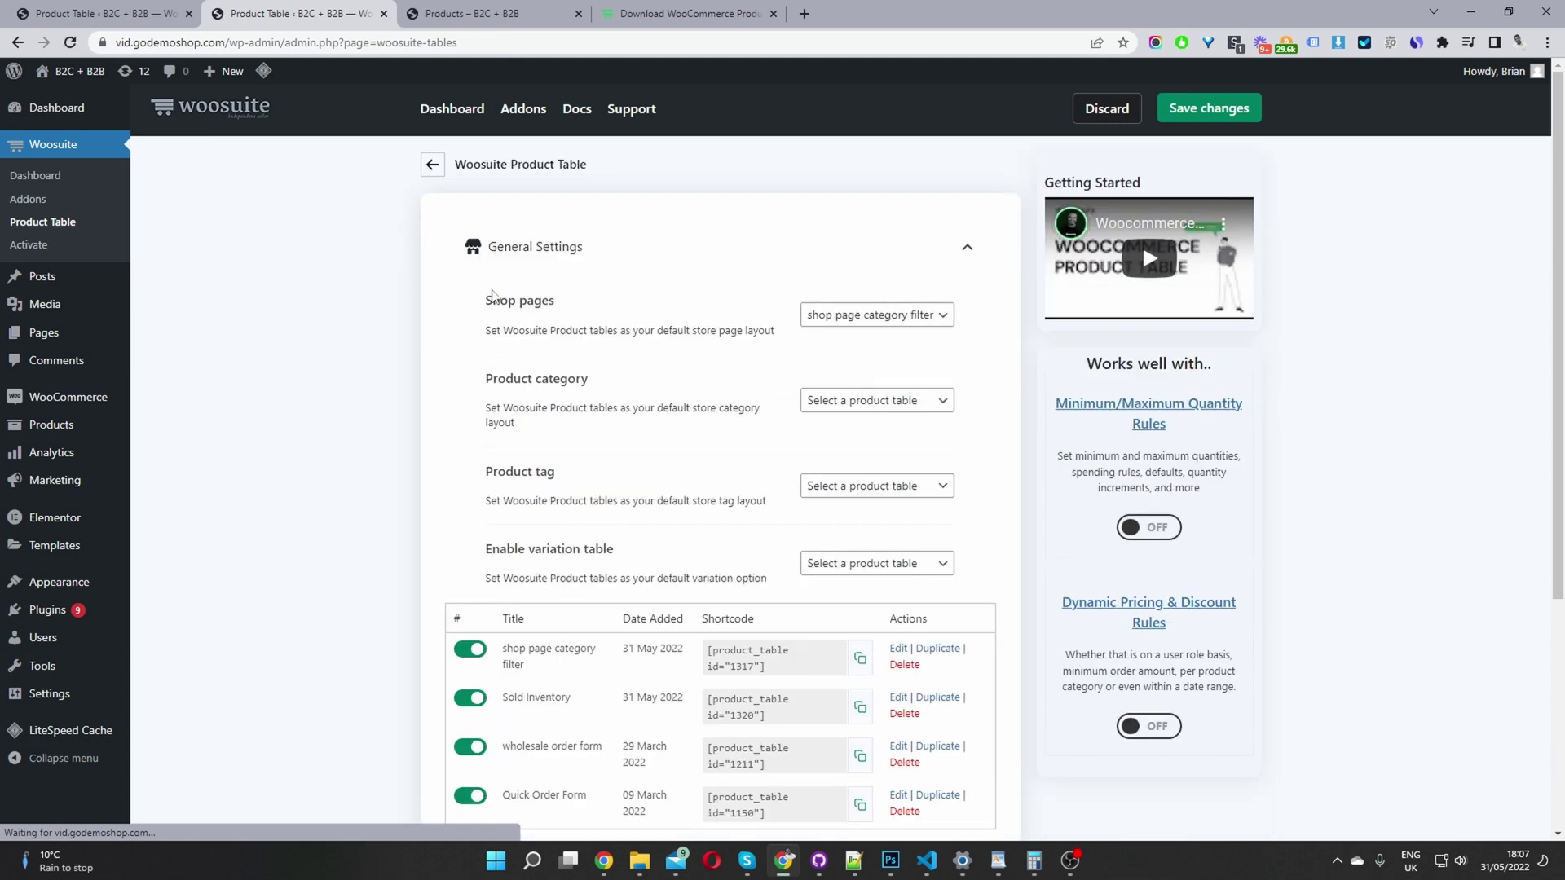
{"action": "left_click_drag", "start_coordinate": [568, 314], "coordinate": [470, 303]}
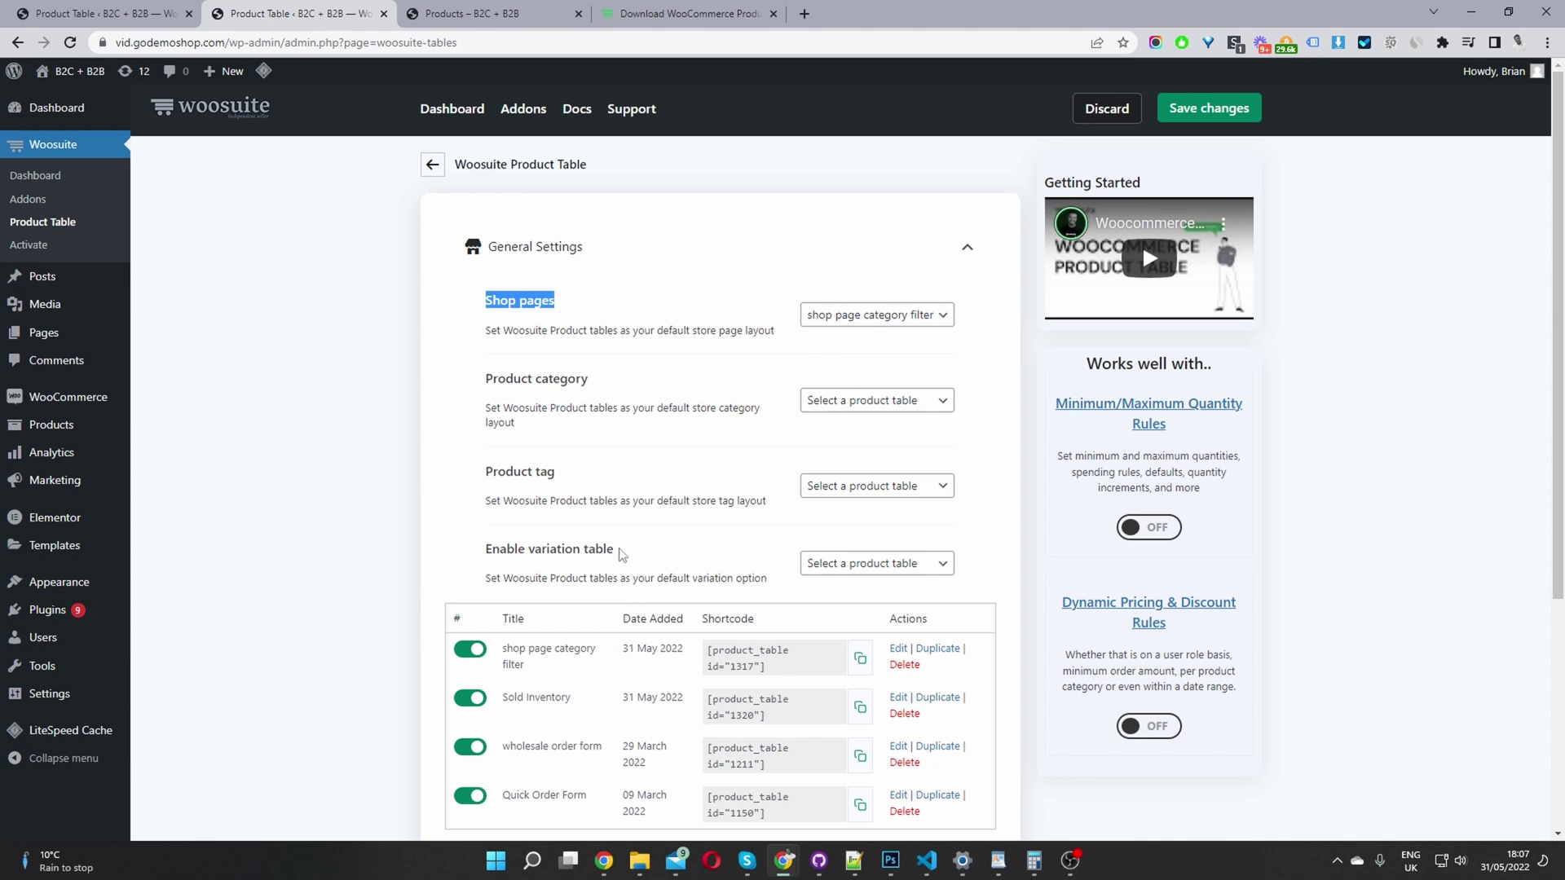
{"action": "left_click", "coordinate": [844, 318]}
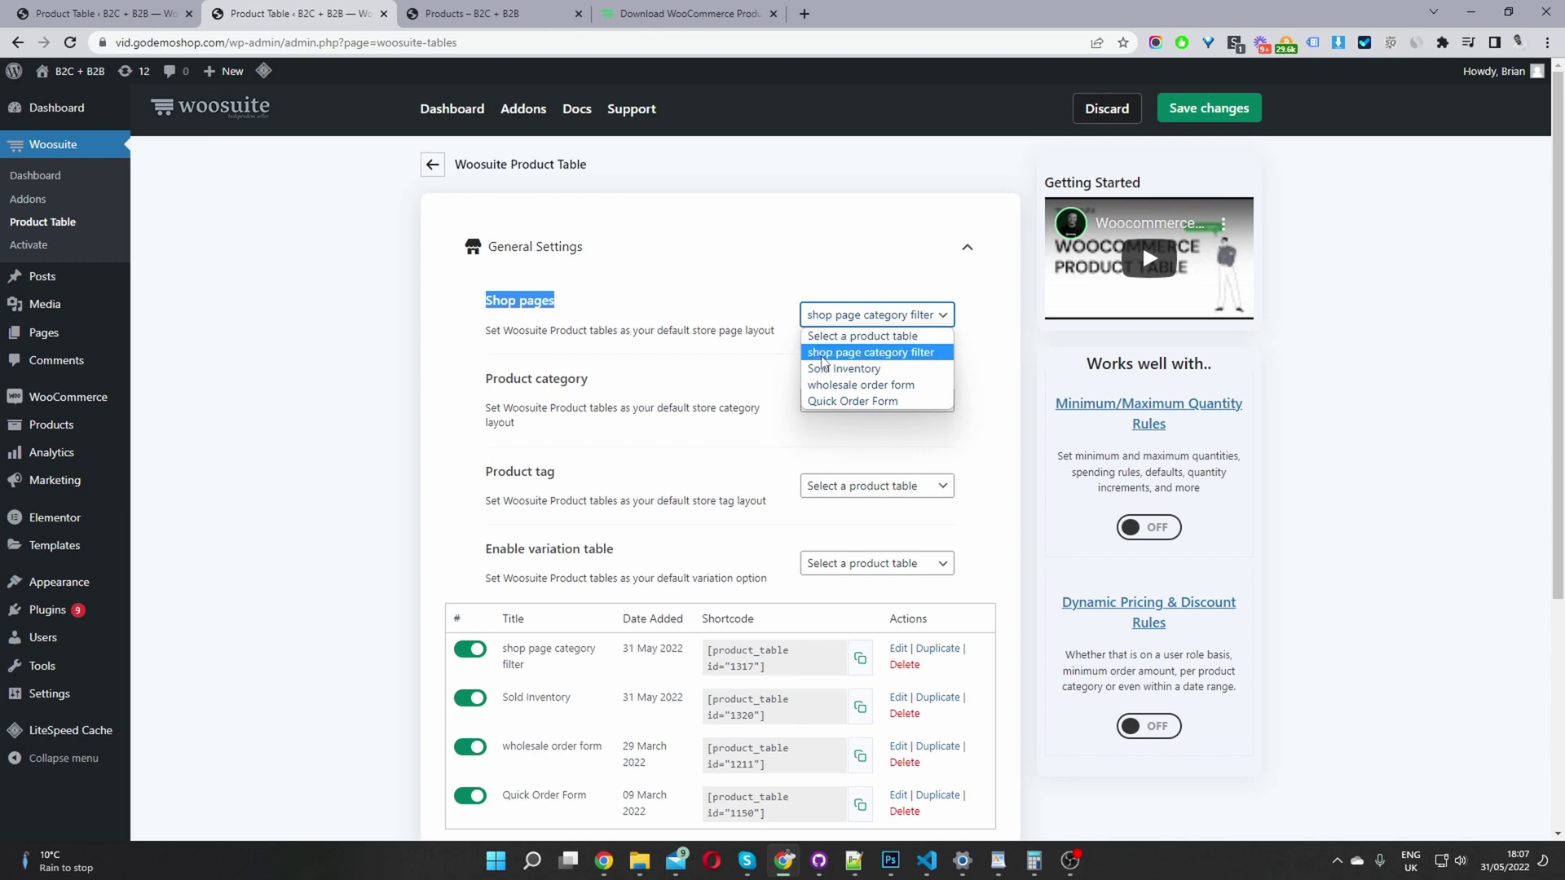
{"action": "left_click", "coordinate": [888, 359]}
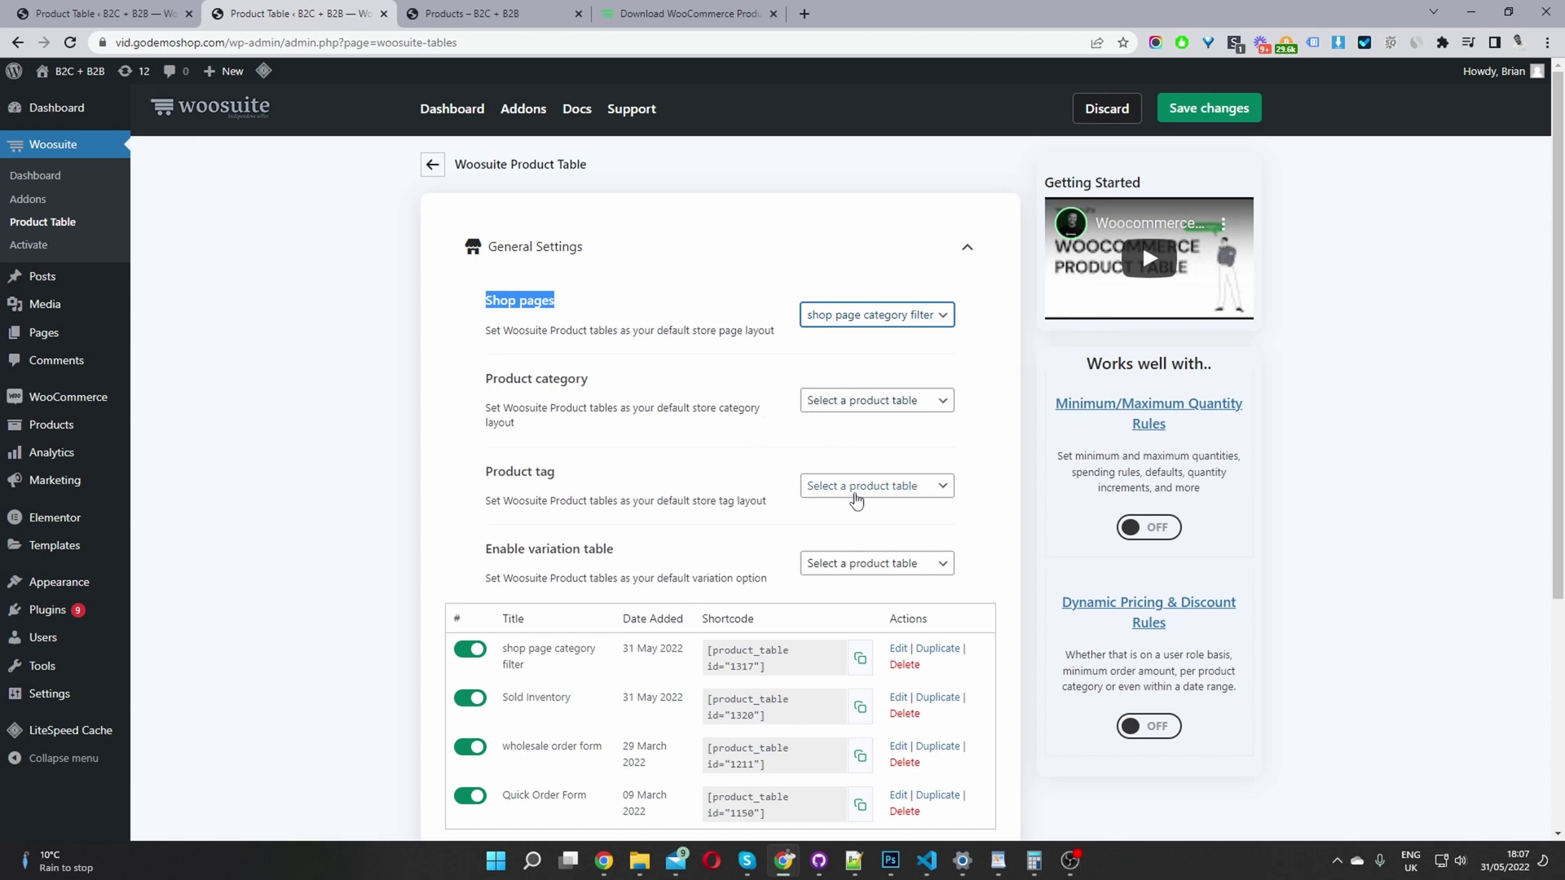
{"action": "scroll", "coordinate": [853, 497], "scroll_direction": "down", "scroll_amount": 1}
{"action": "scroll", "coordinate": [1133, 206], "scroll_direction": "up", "scroll_amount": 1}
{"action": "left_click", "coordinate": [1195, 109]}
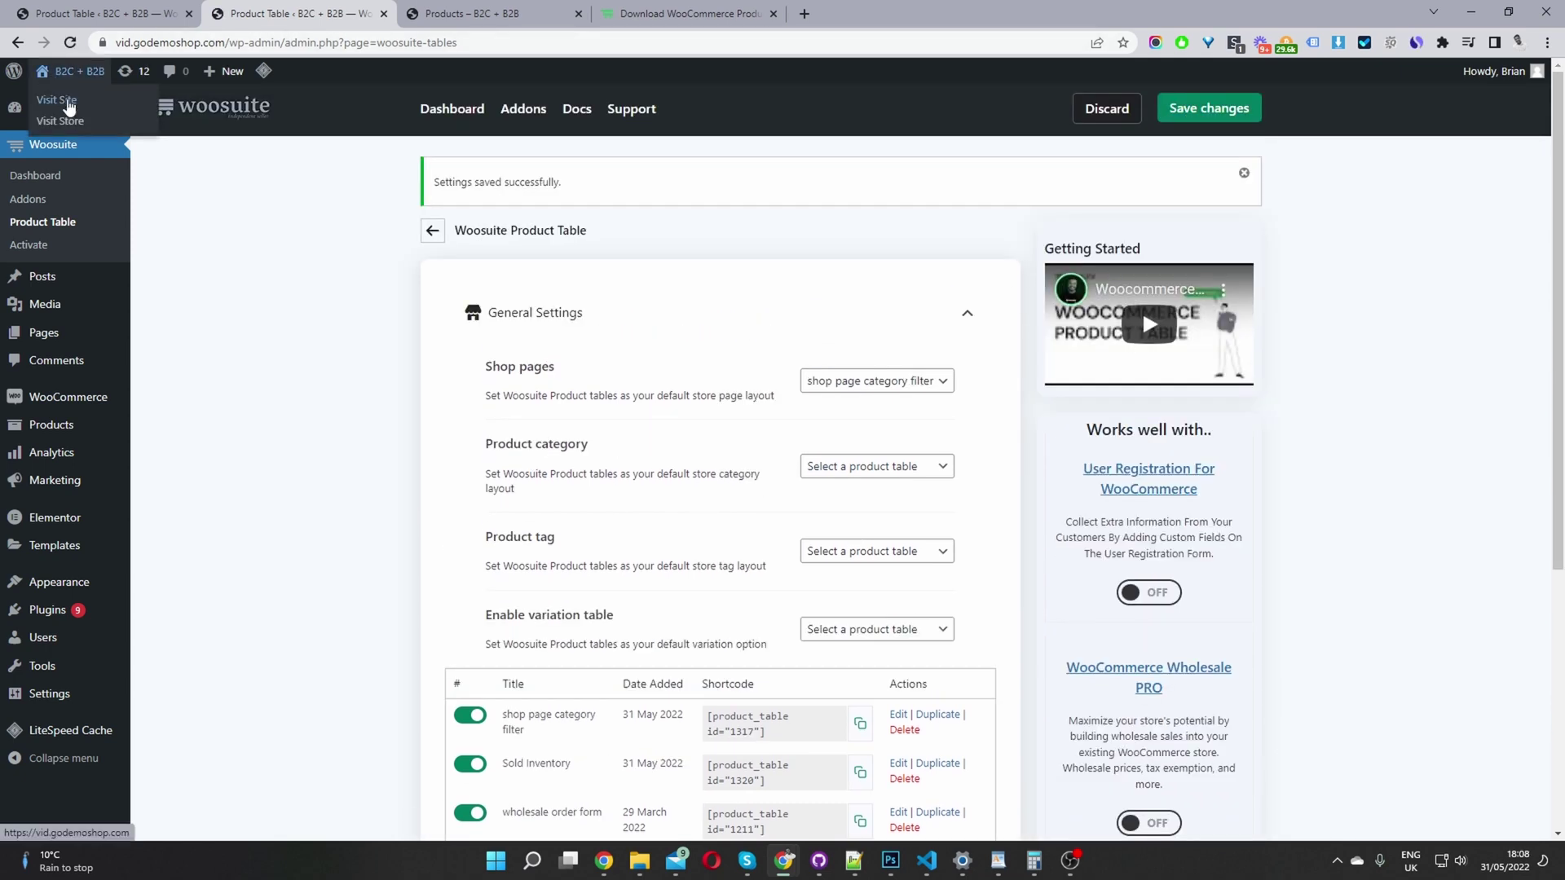
Visit the store and try the Ceramic pots and Plant accessories category filters.
{"action": "left_click", "coordinate": [62, 120]}
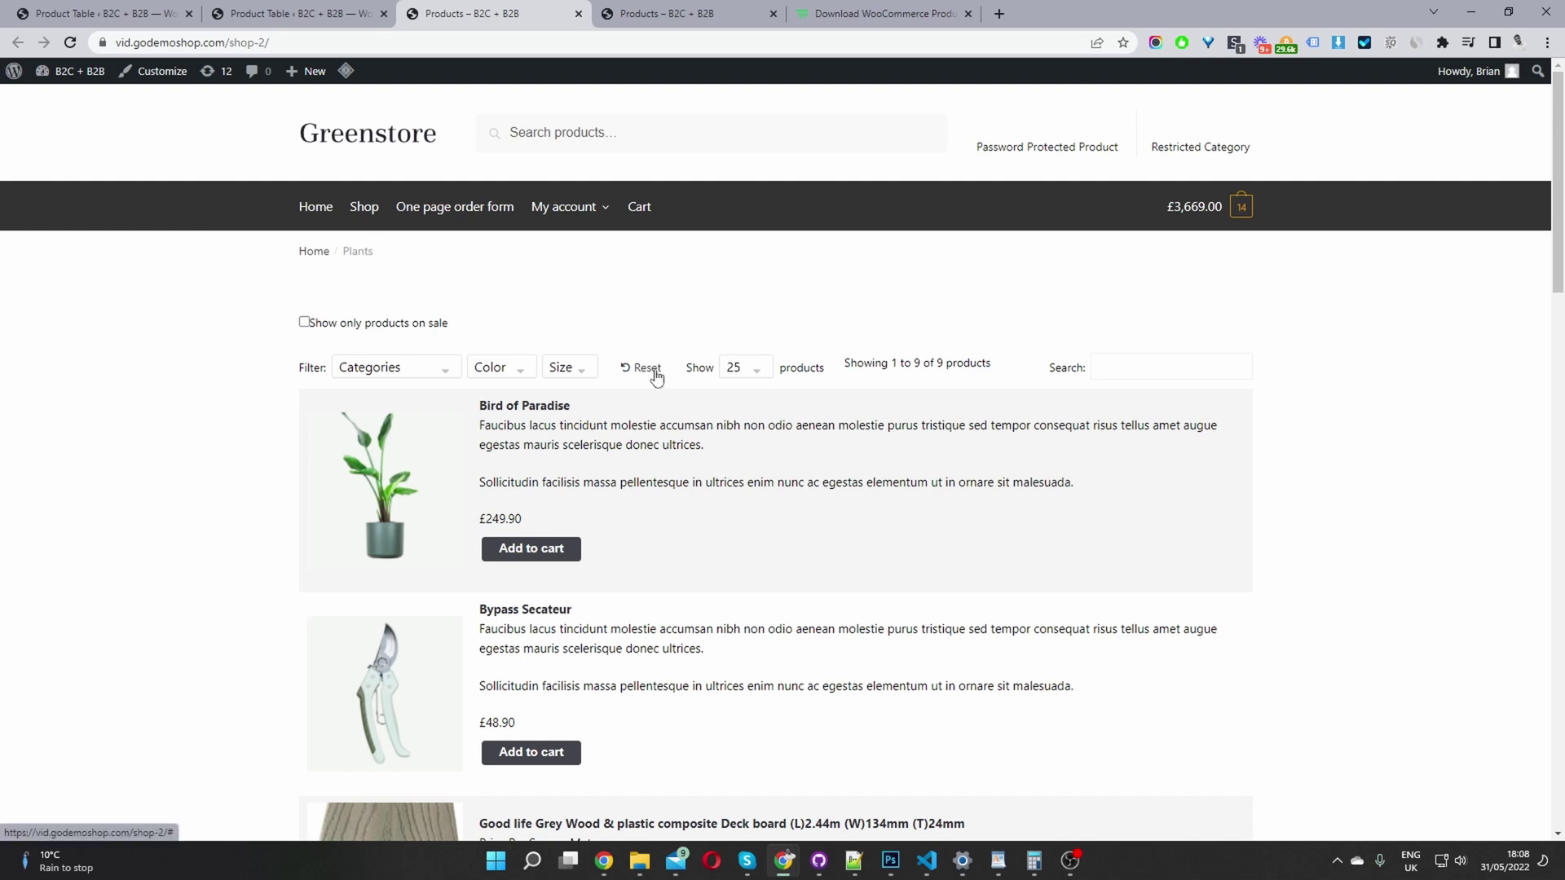
{"action": "left_click", "coordinate": [380, 367]}
{"action": "left_click", "coordinate": [380, 423]}
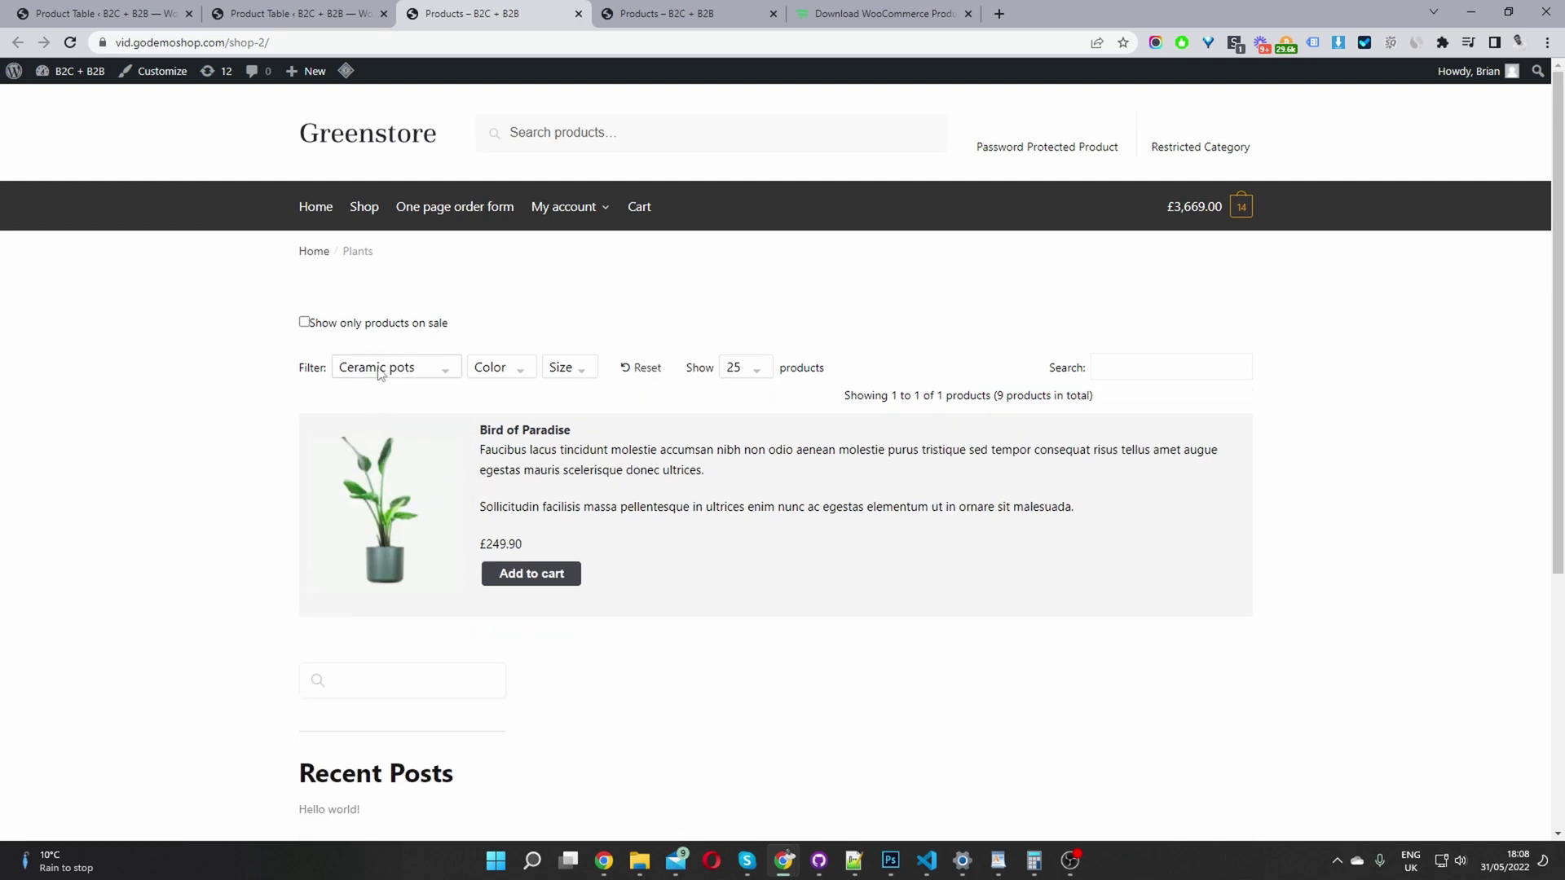
{"action": "left_click", "coordinate": [380, 368]}
{"action": "left_click", "coordinate": [390, 460]}
{"action": "left_click", "coordinate": [394, 368]}
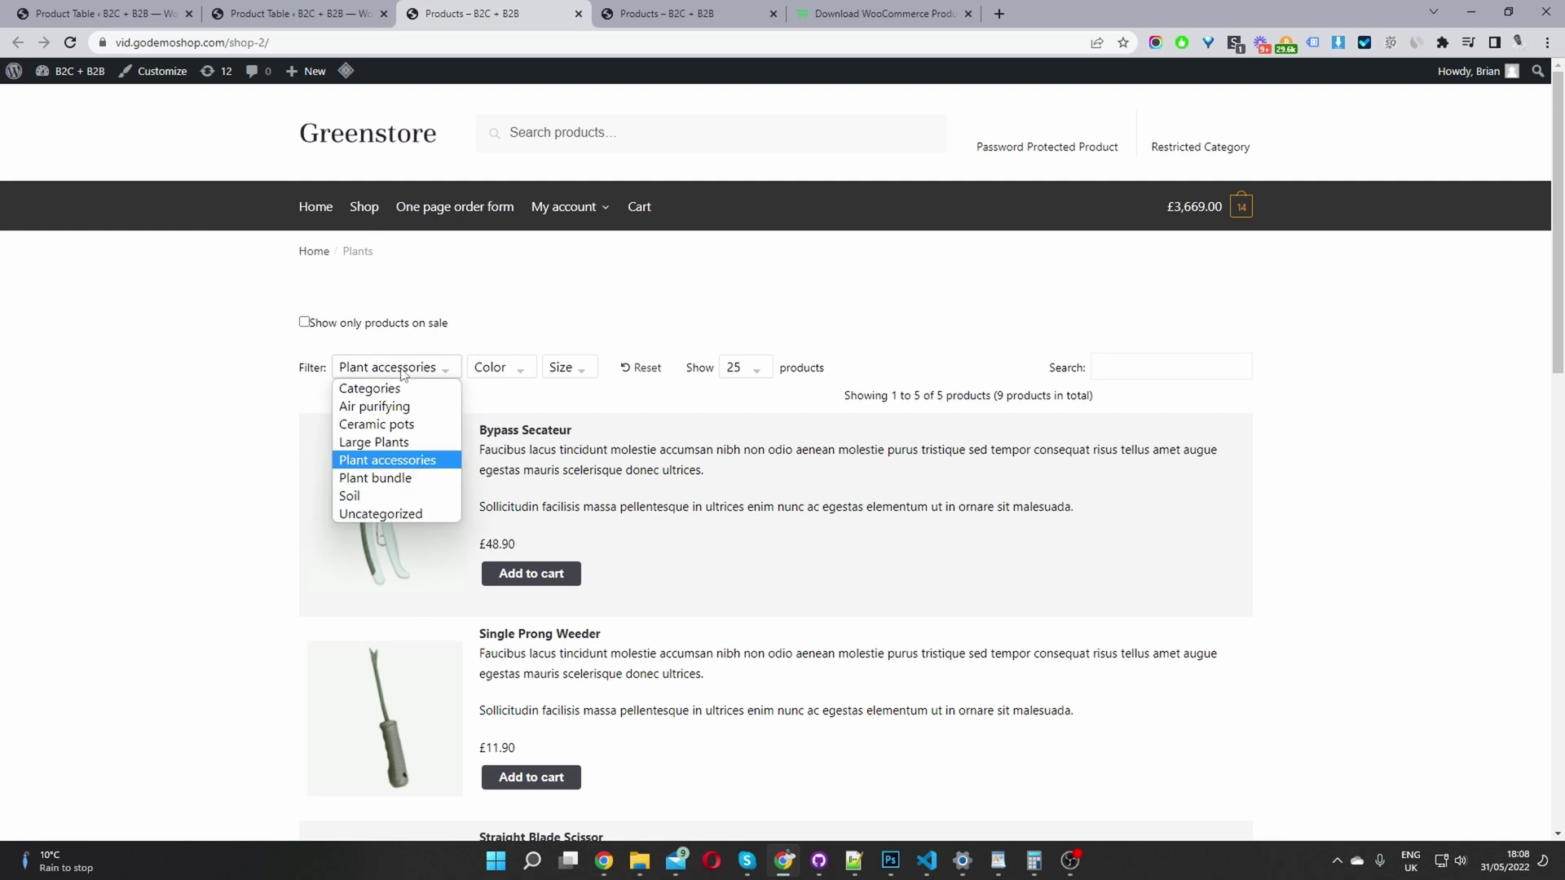
{"action": "left_click", "coordinate": [399, 424]}
Filter by Air purifying, then Large Plants, and add Bird of Paradise to the cart.
{"action": "left_click", "coordinate": [406, 372]}
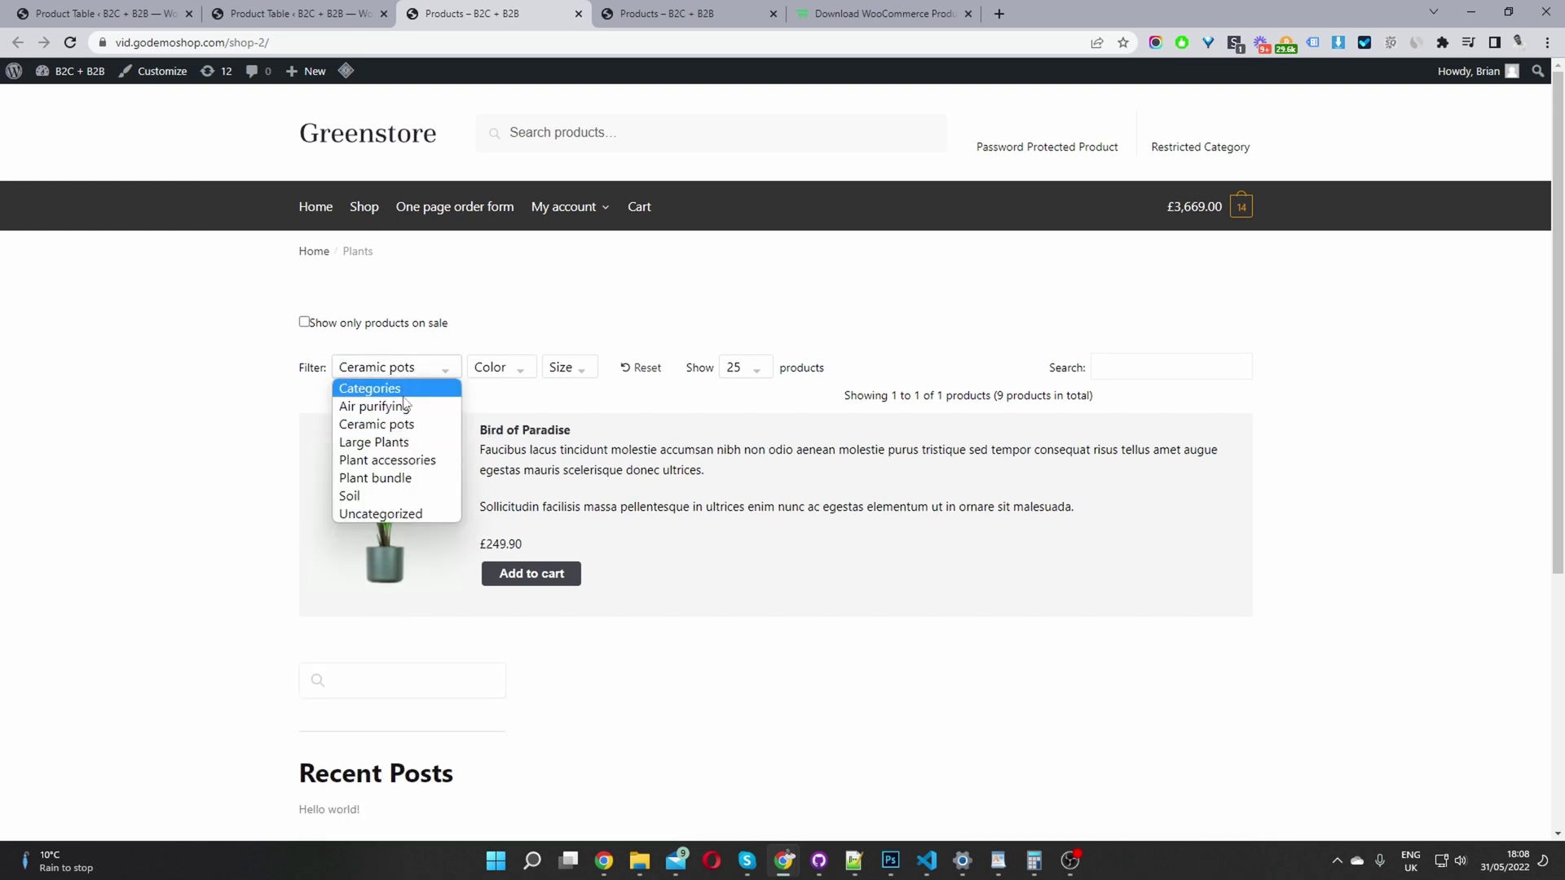
{"action": "left_click", "coordinate": [405, 405]}
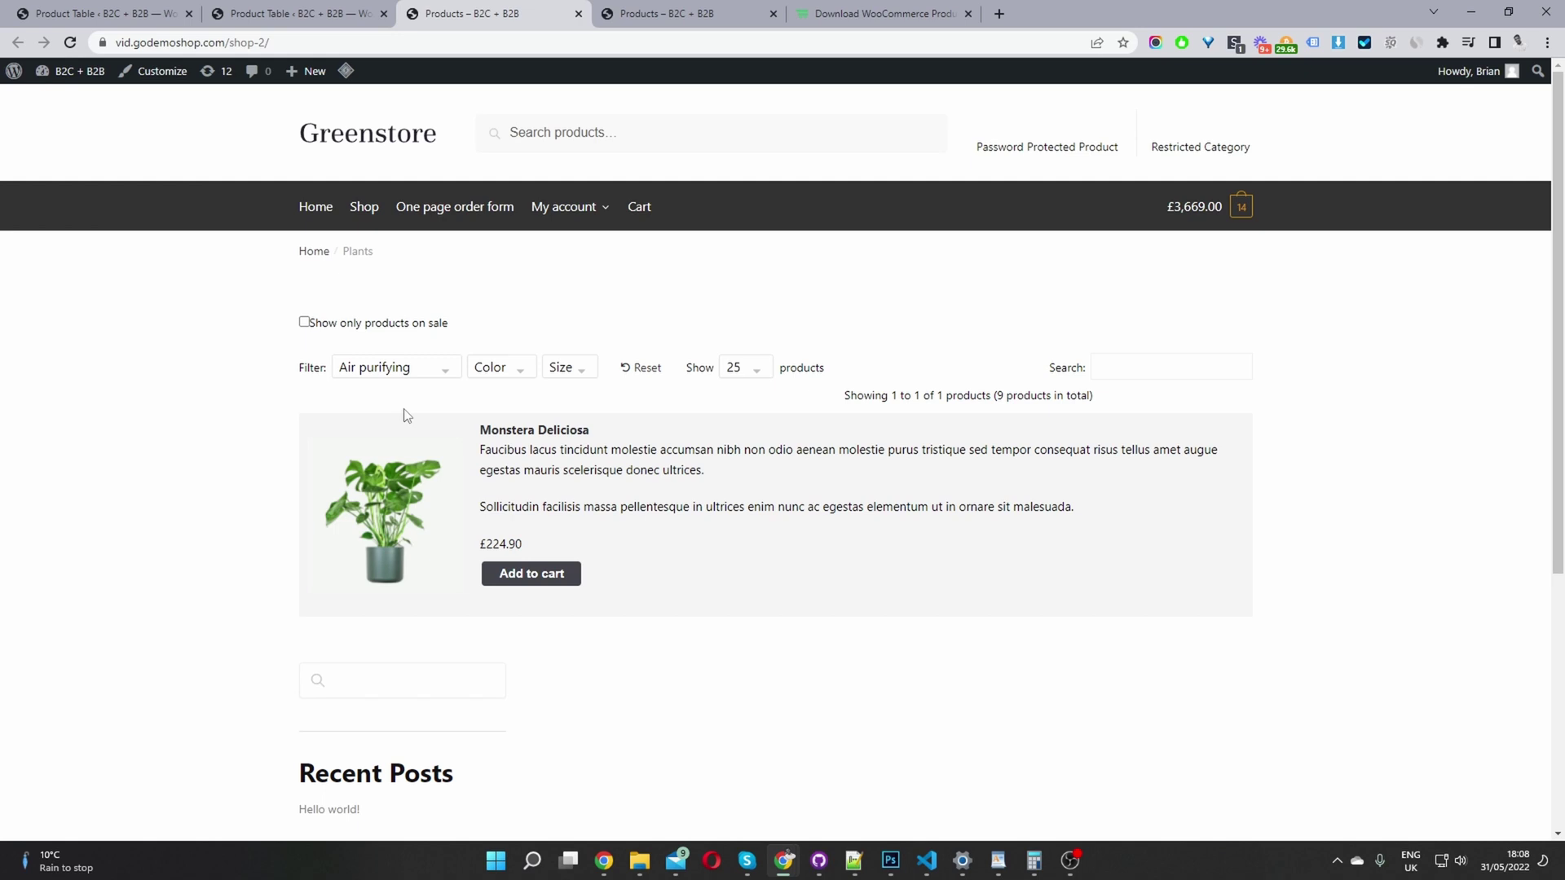
{"action": "left_click", "coordinate": [349, 373]}
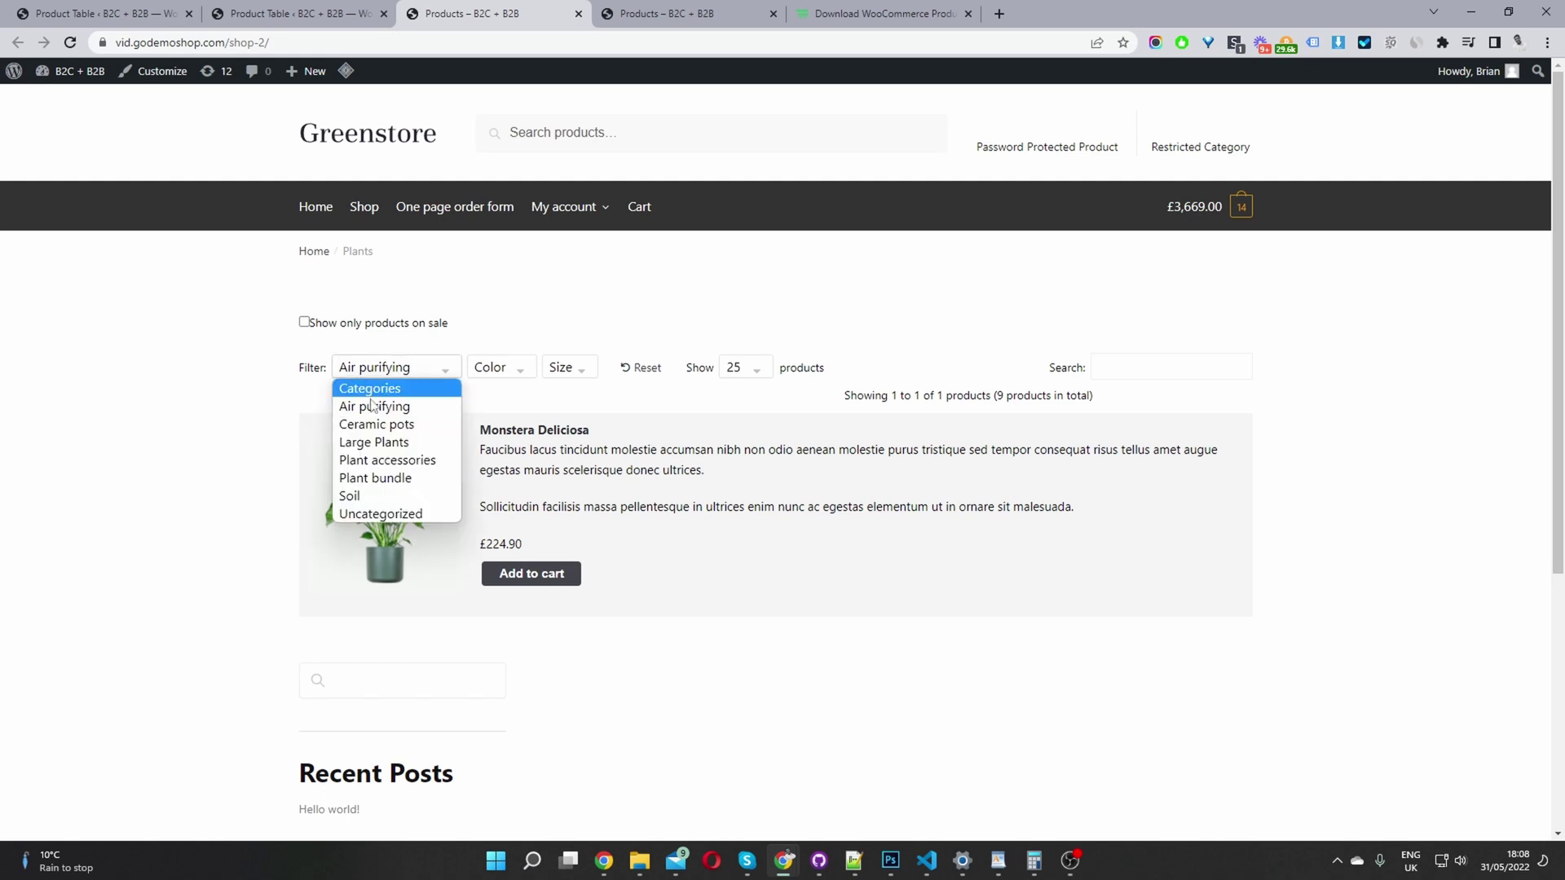
{"action": "left_click", "coordinate": [376, 441]}
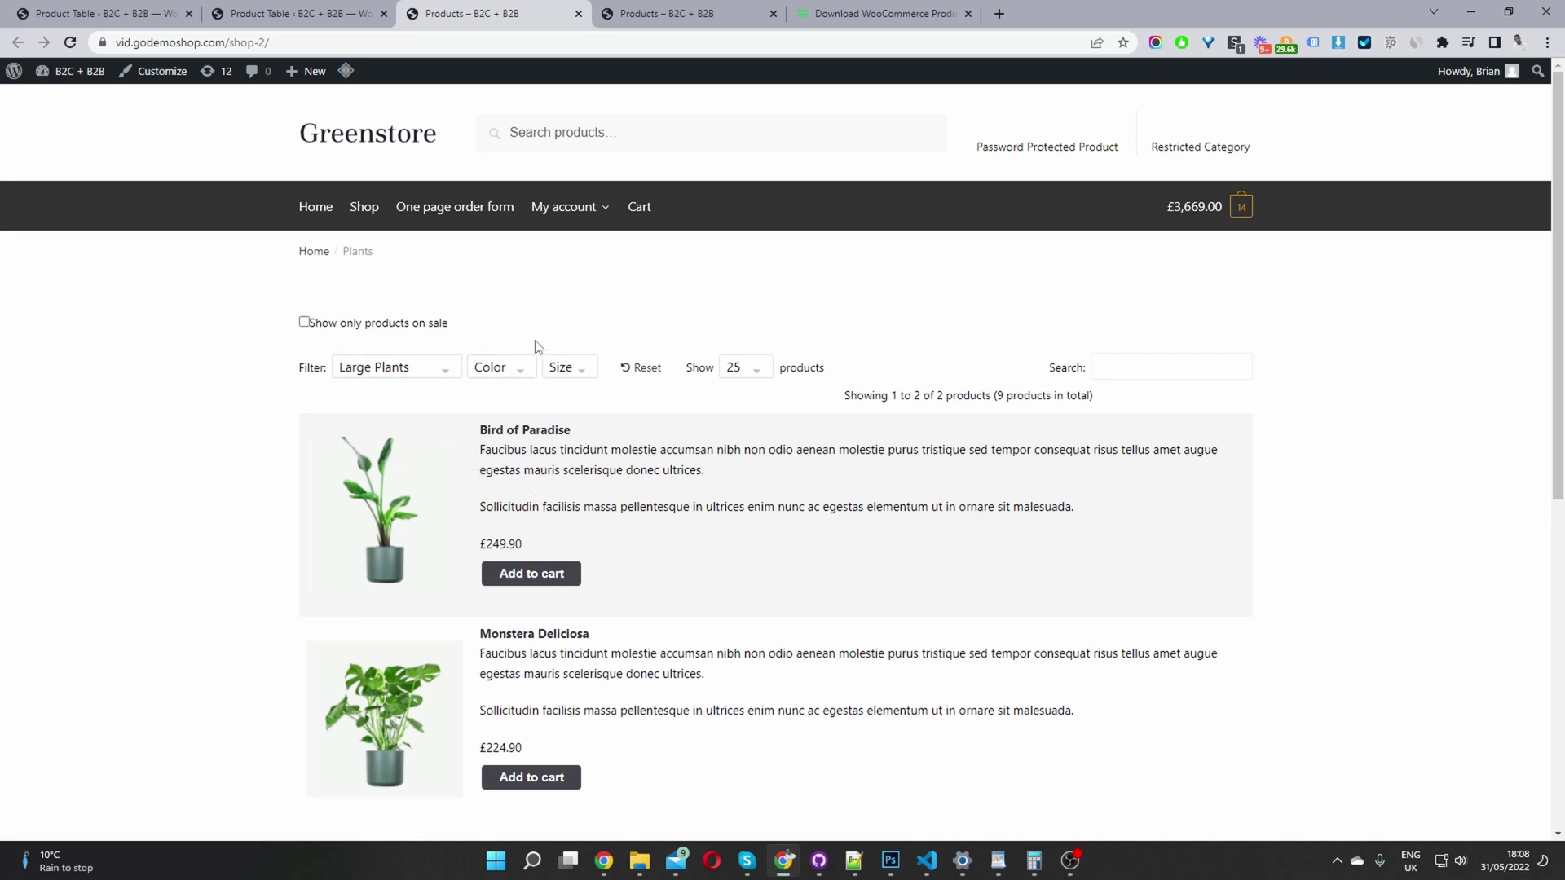
{"action": "left_click", "coordinate": [553, 575]}
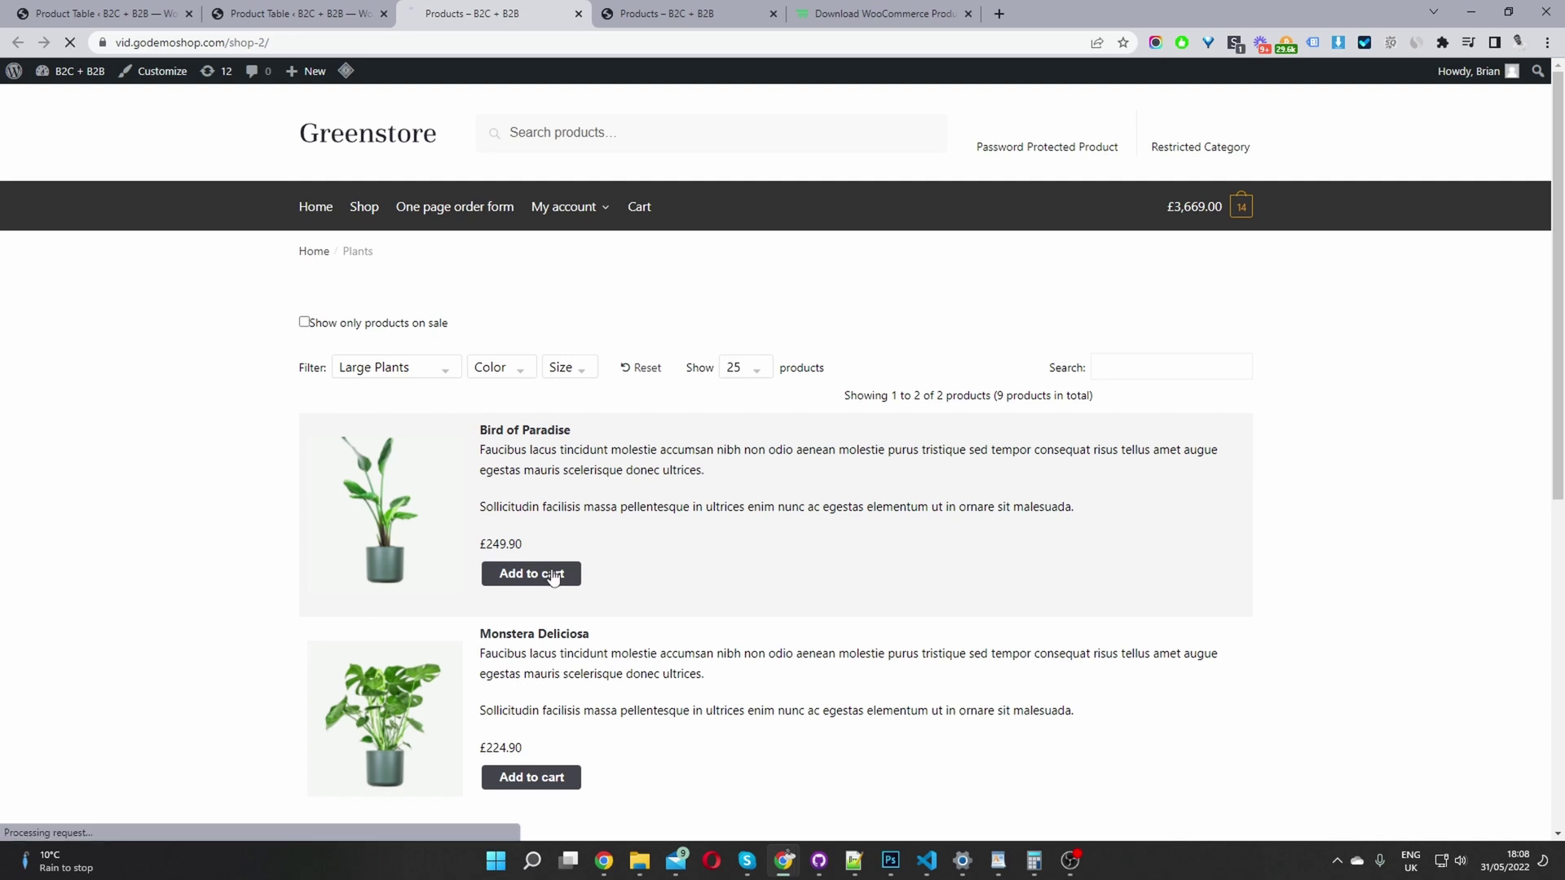